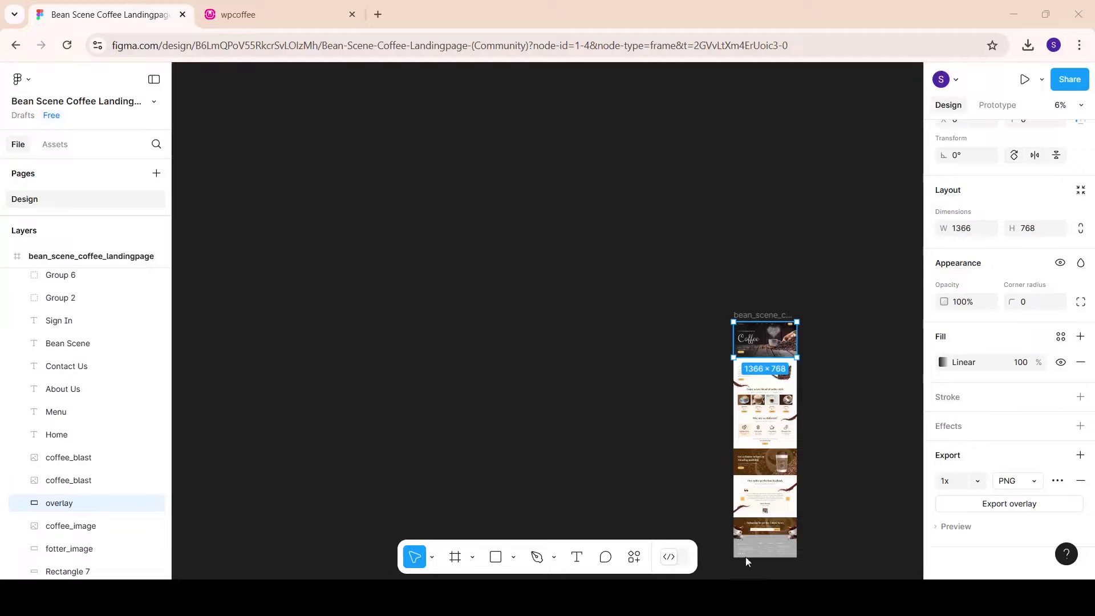
Step: Compare the Figma navigation bar against the live wpcoffee site's header
ctrl+scroll(838, 376, up, 5)
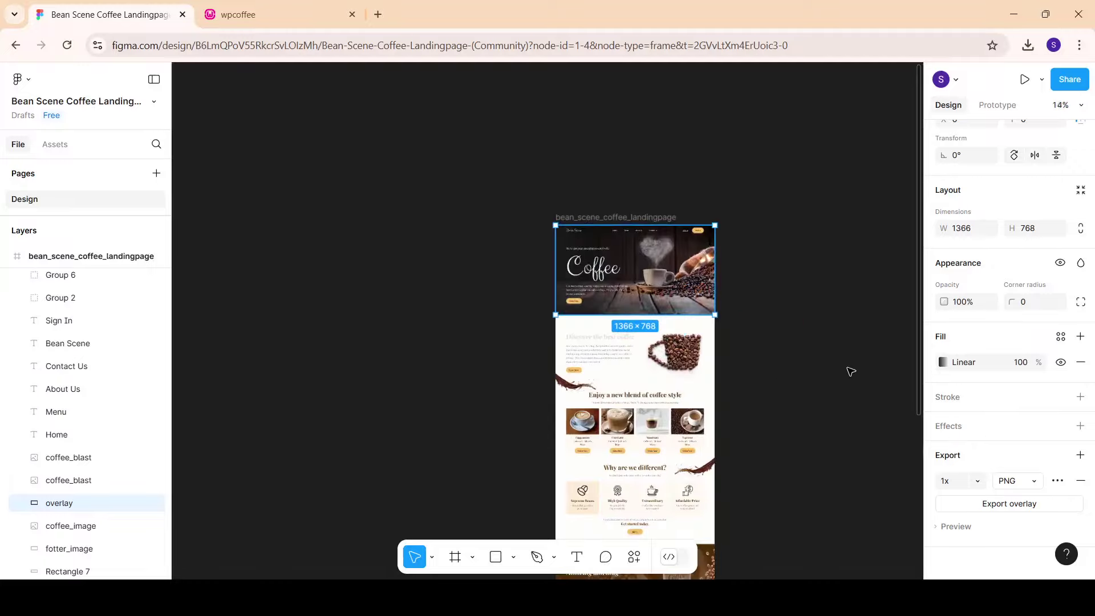
ctrl+scroll(738, 350, up, 5)
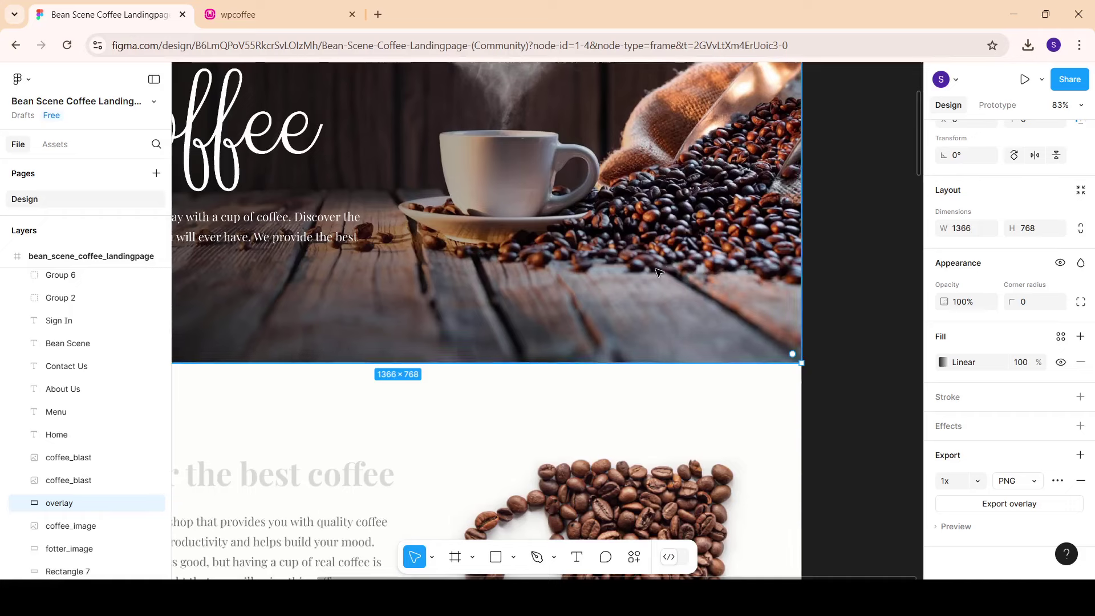
ctrl+scroll(659, 272, down, 3)
ctrl+scroll(659, 272, down, 3)
scroll(660, 308, down, 3)
scroll(662, 343, down, 5)
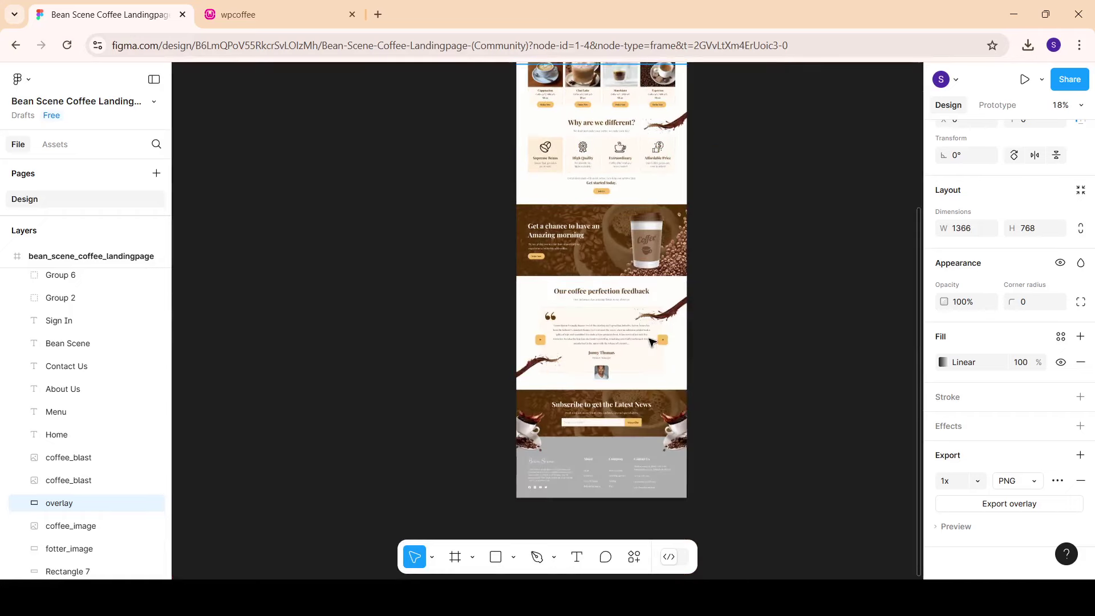
scroll(662, 385, down, 2)
scroll(628, 343, up, 4)
scroll(593, 297, up, 1)
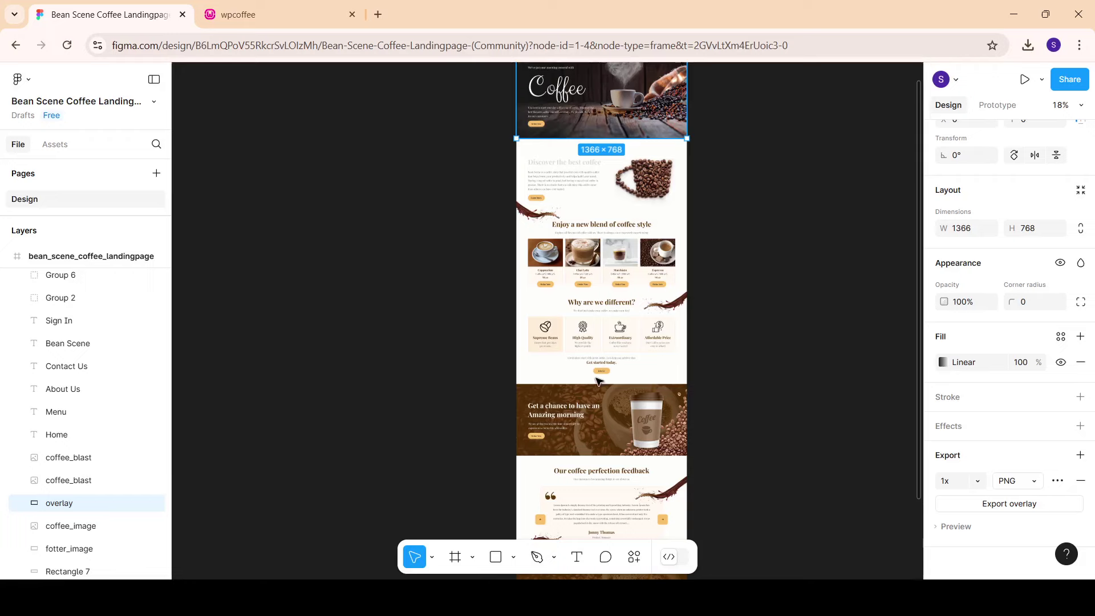
scroll(568, 258, up, 3)
ctrl+scroll(764, 292, up, 3)
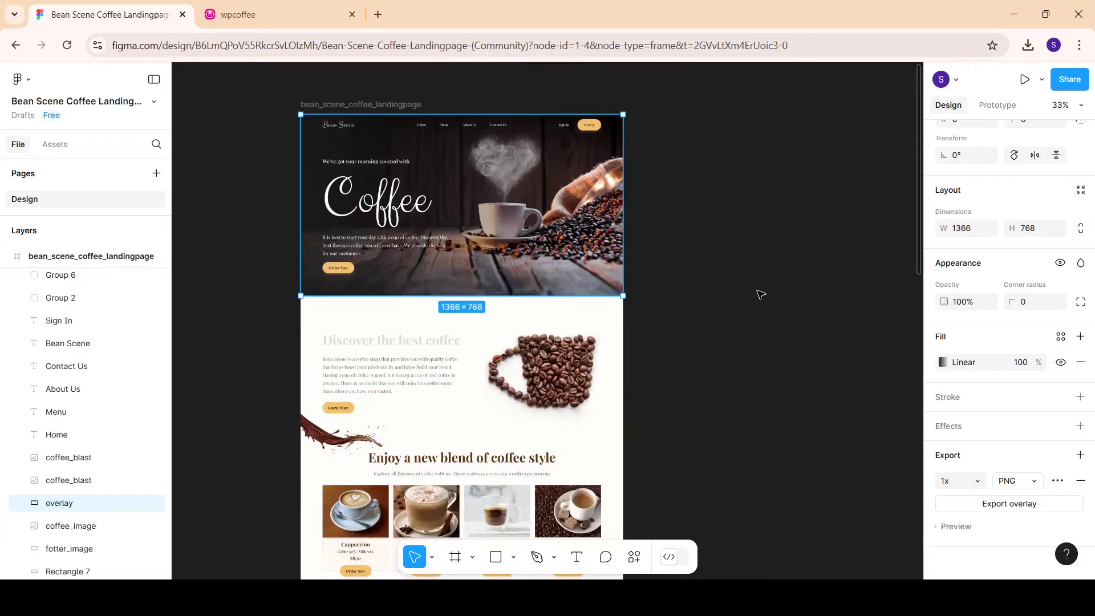
click(256, 14)
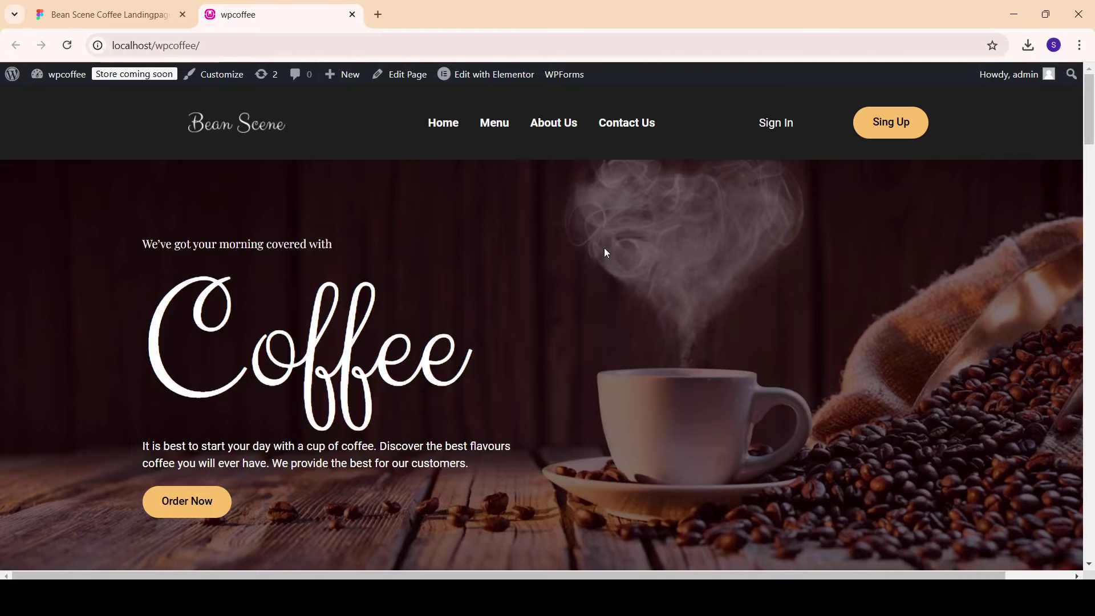
scroll(606, 253, down, 5)
click(108, 14)
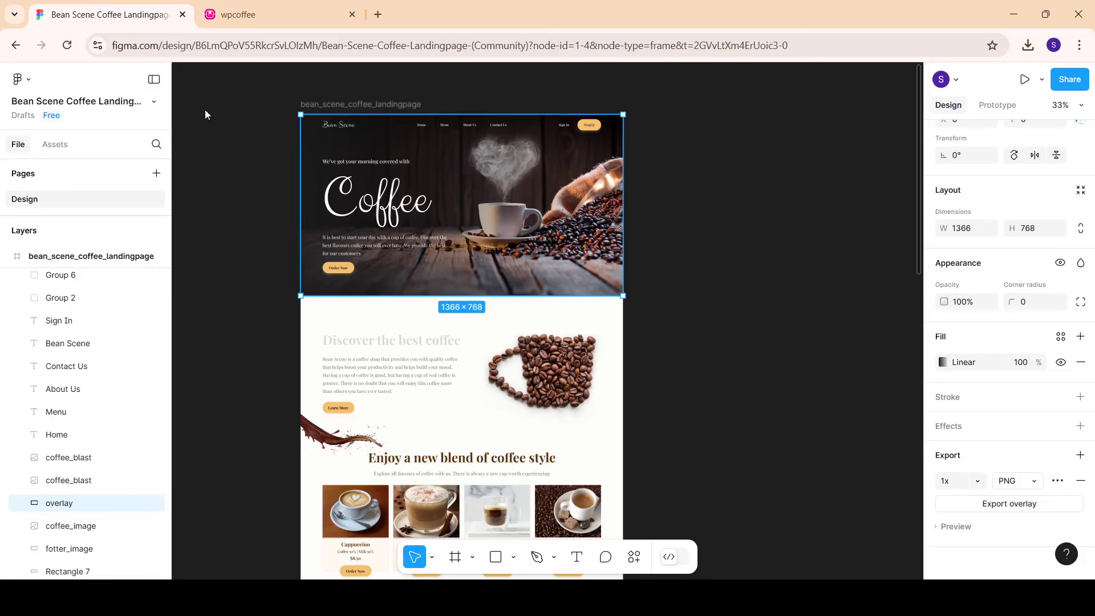
scroll(609, 275, down, 6)
scroll(605, 279, down, 2)
scroll(570, 297, down, 4)
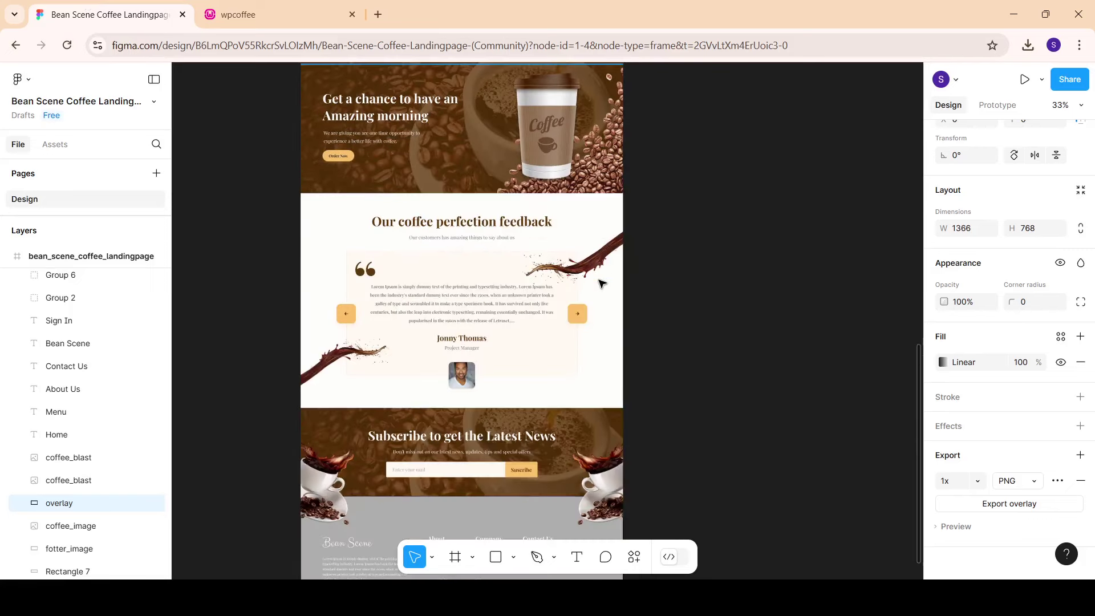
scroll(525, 321, up, 4)
scroll(513, 330, up, 5)
scroll(496, 342, up, 3)
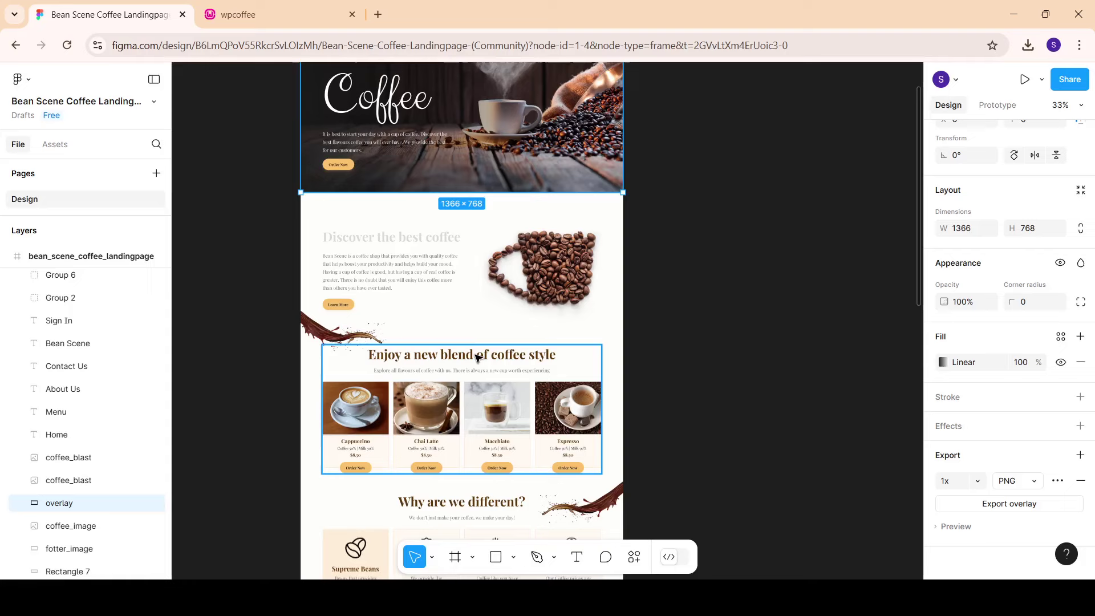
scroll(479, 358, up, 2)
mouse_move(462, 206)
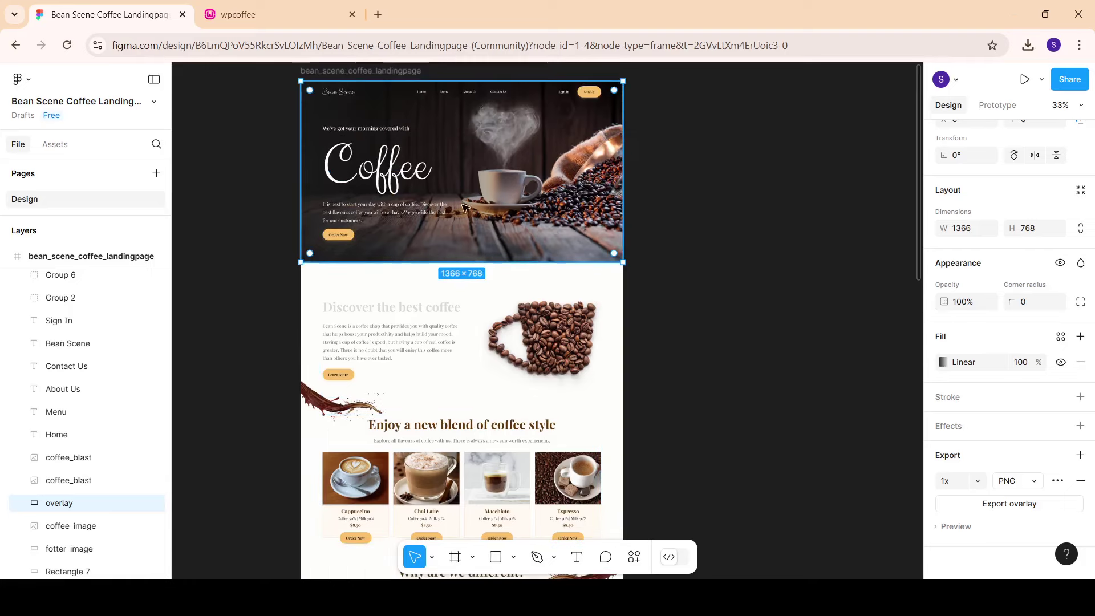
scroll(457, 239, up, 3)
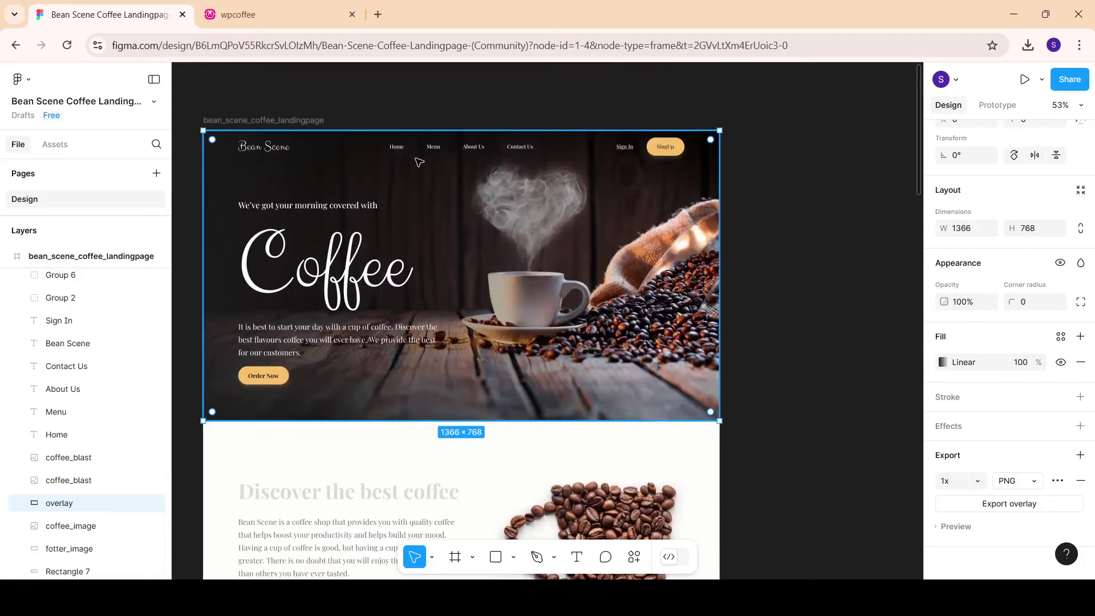
scroll(421, 156, up, 2)
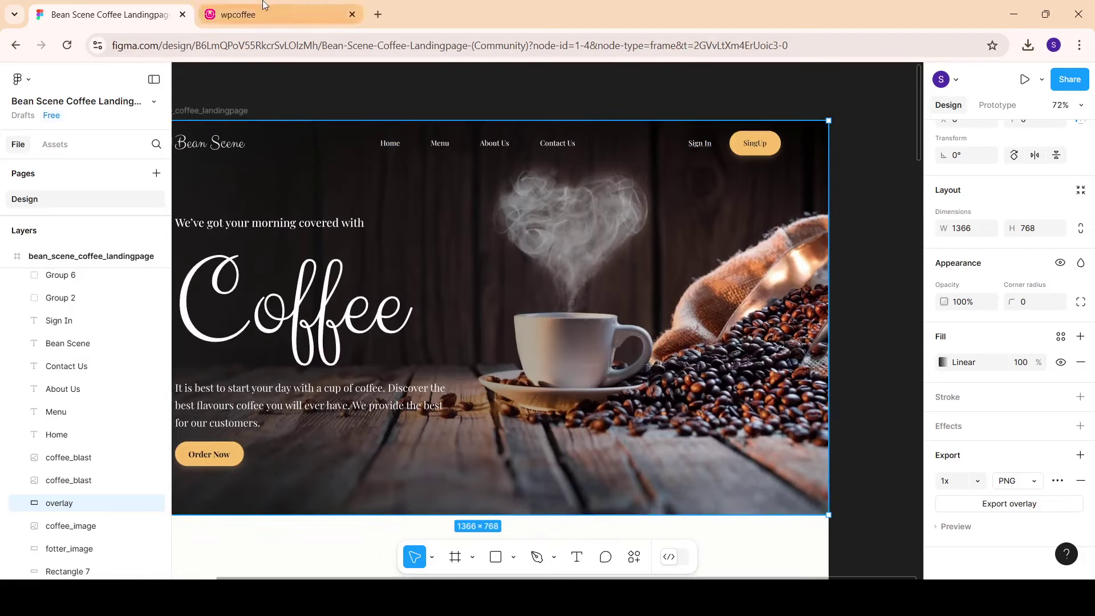
click(239, 14)
scroll(570, 172, up, 5)
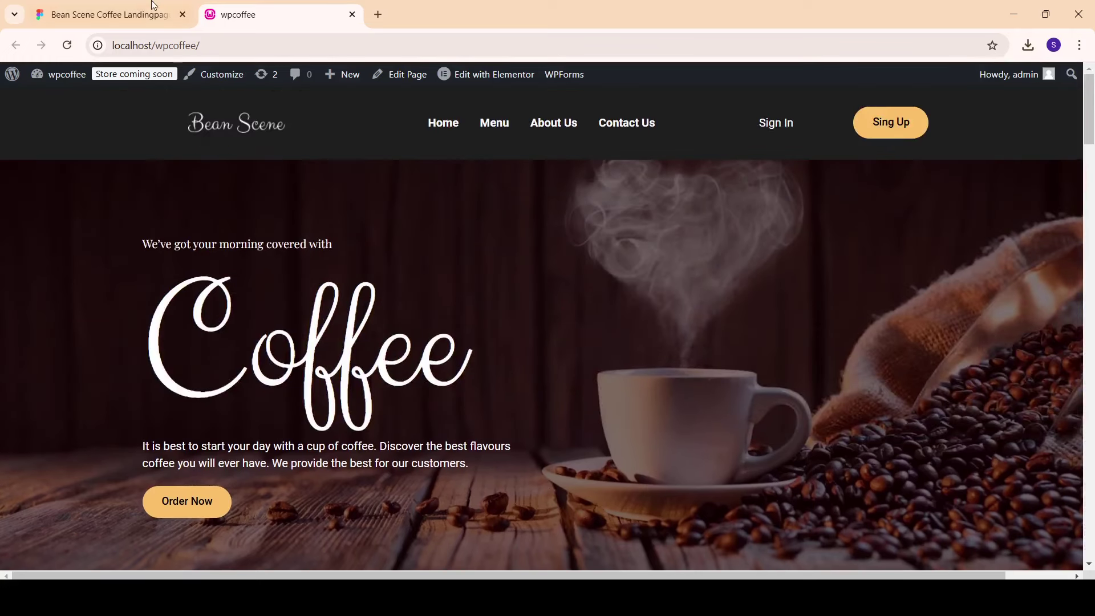
click(103, 15)
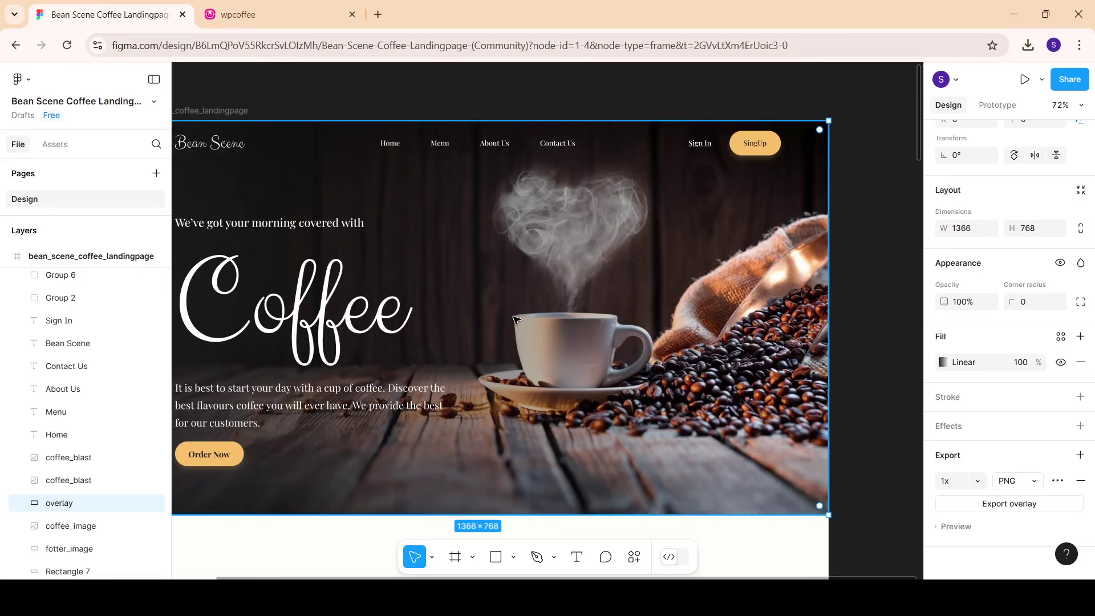
scroll(713, 298, down, 3)
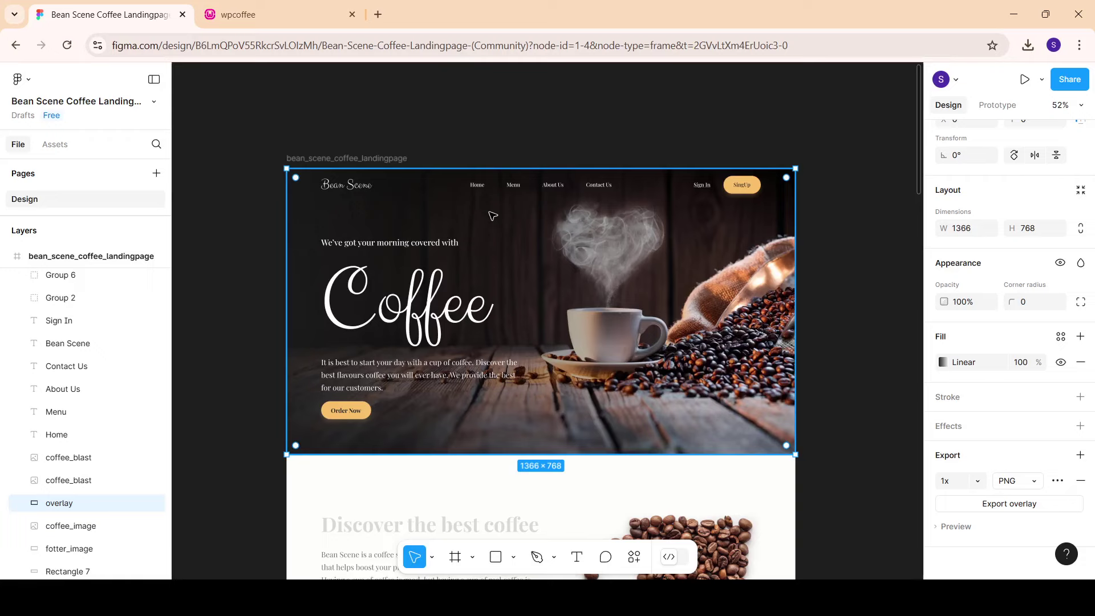
Step: Confirm in Figma that the Home nav text is Playfair Display Medium 14, white
click(308, 4)
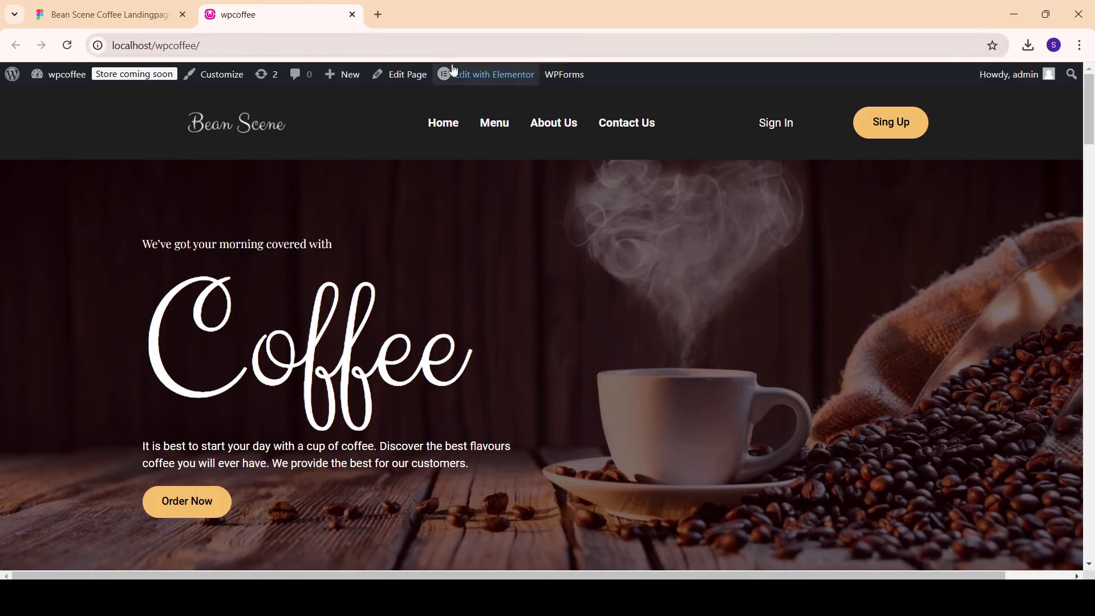
click(136, 9)
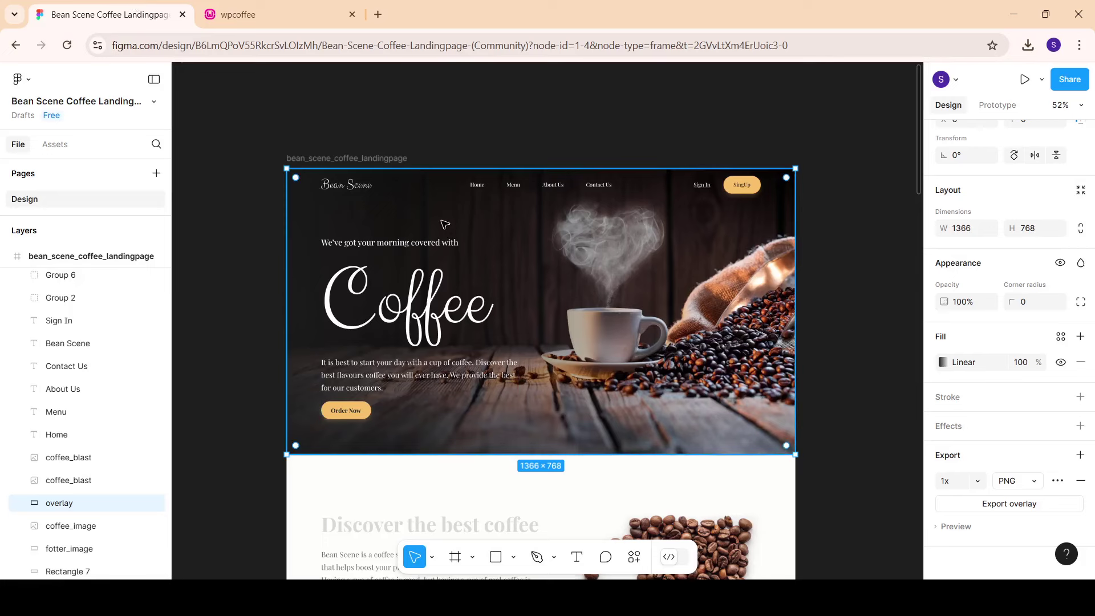
scroll(552, 216, up, 2)
scroll(553, 217, up, 2)
scroll(473, 223, down, 2)
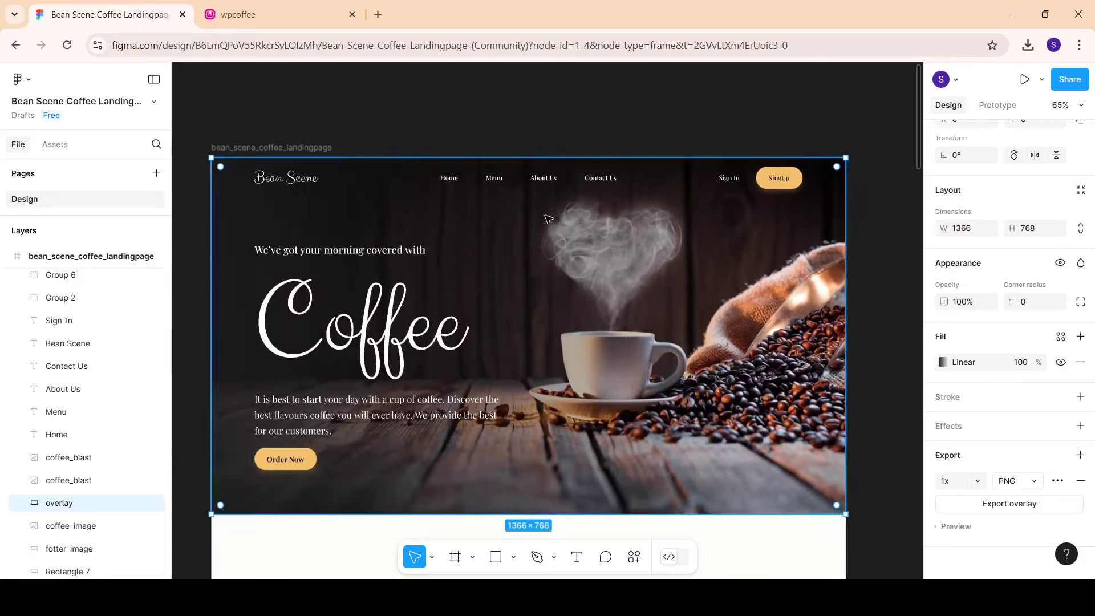
scroll(471, 234, up, 2)
scroll(471, 235, up, 1)
scroll(460, 240, up, 2)
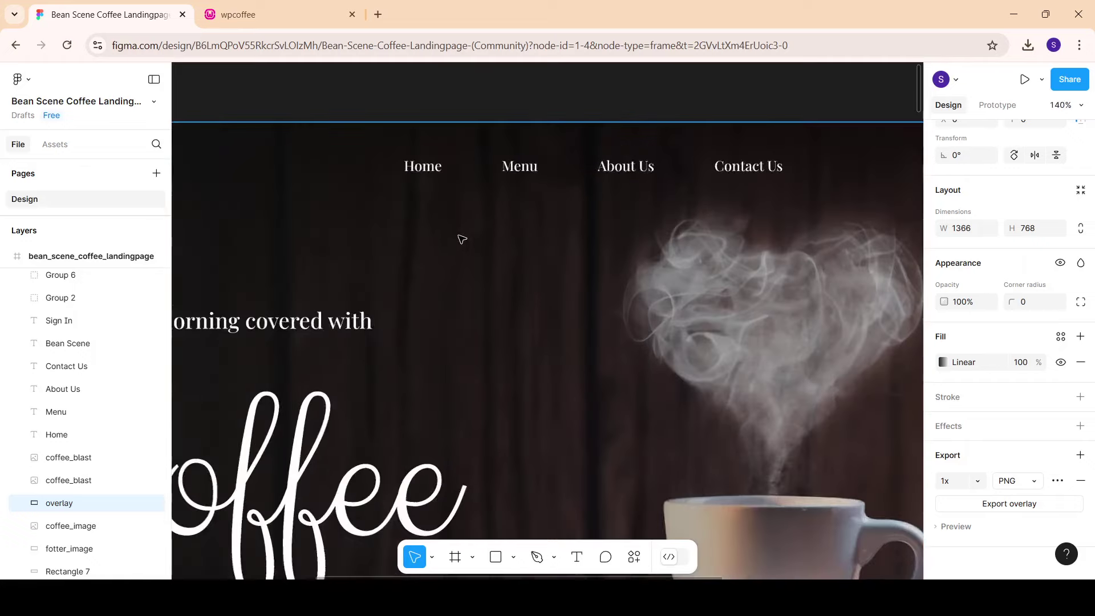
scroll(445, 223, up, 2)
double_click(417, 151)
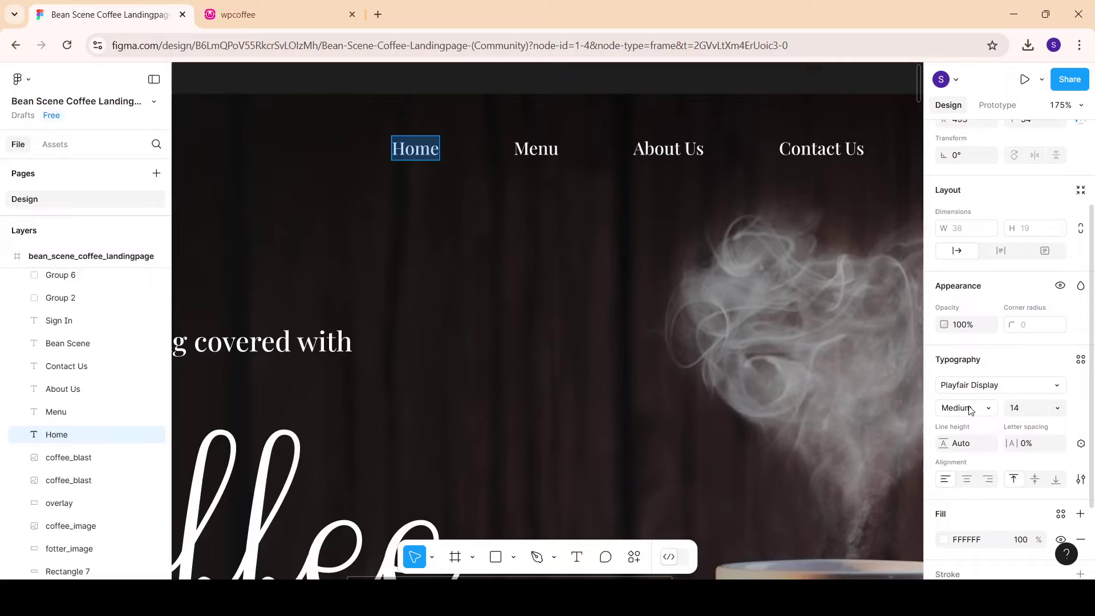
click(286, 14)
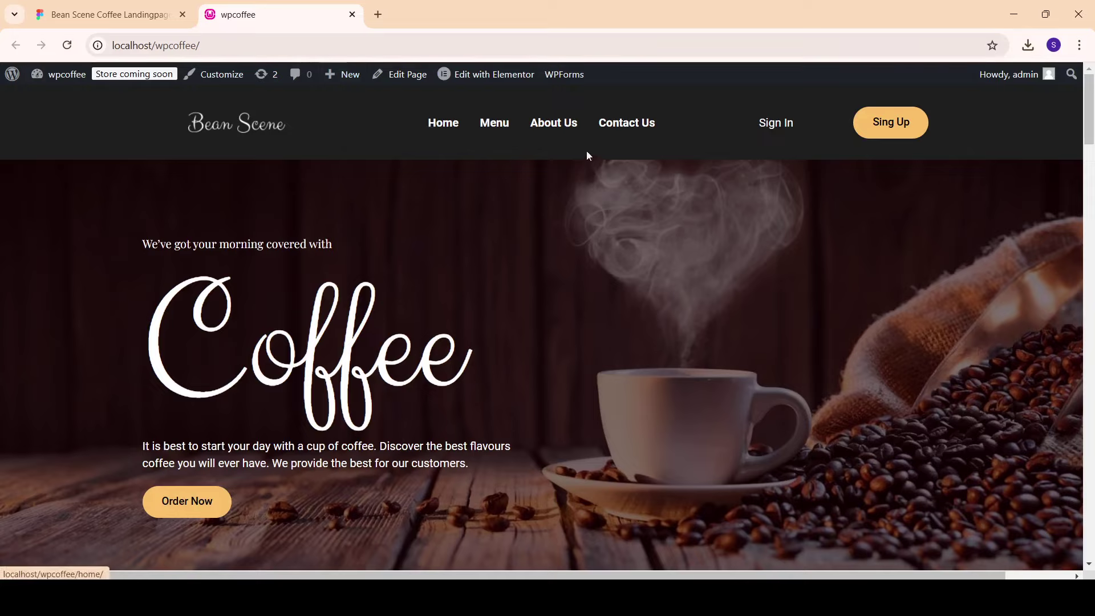
Step: Open the Elementor Header editor in a new tab and move the Figma tab after wpcoffee
mouse_move(486, 74)
right_click(470, 104)
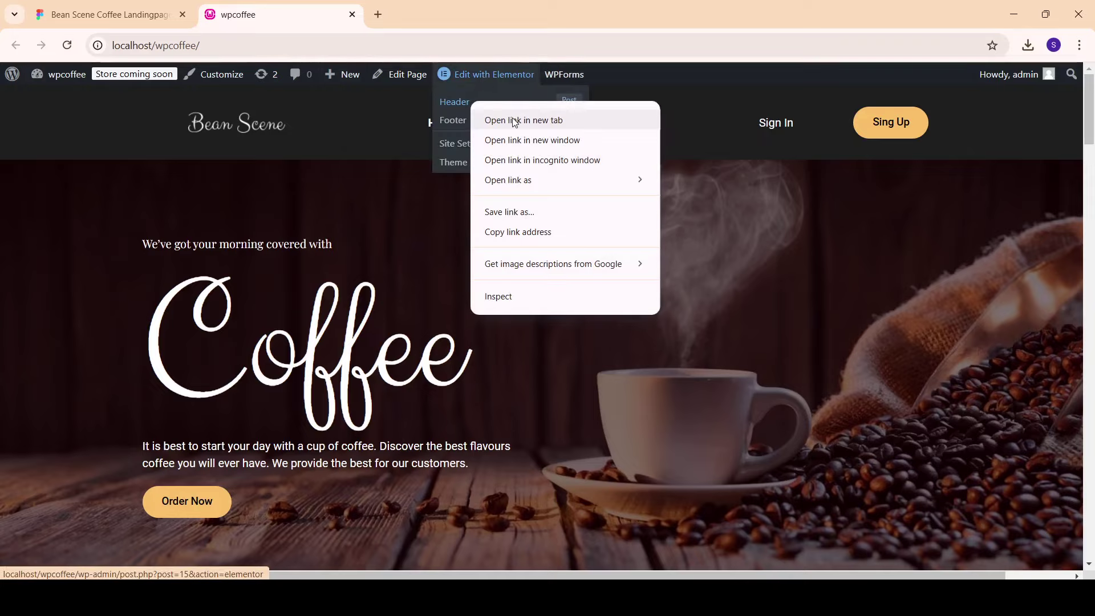
click(496, 118)
click(450, 16)
click(349, 8)
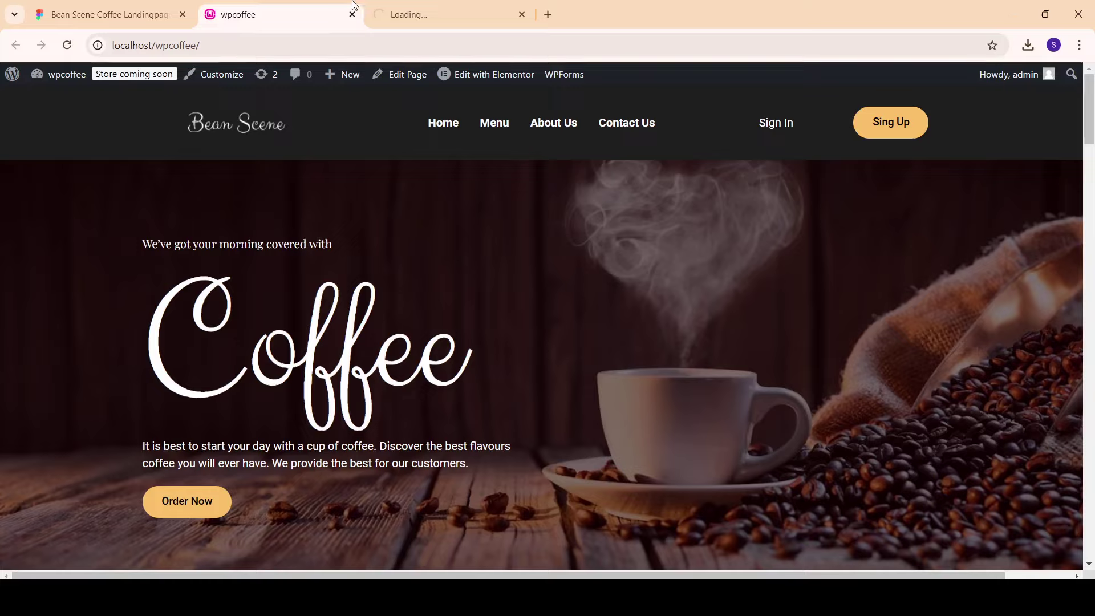
click(374, 9)
click(351, 8)
click(133, 5)
drag(133, 6, 302, 8)
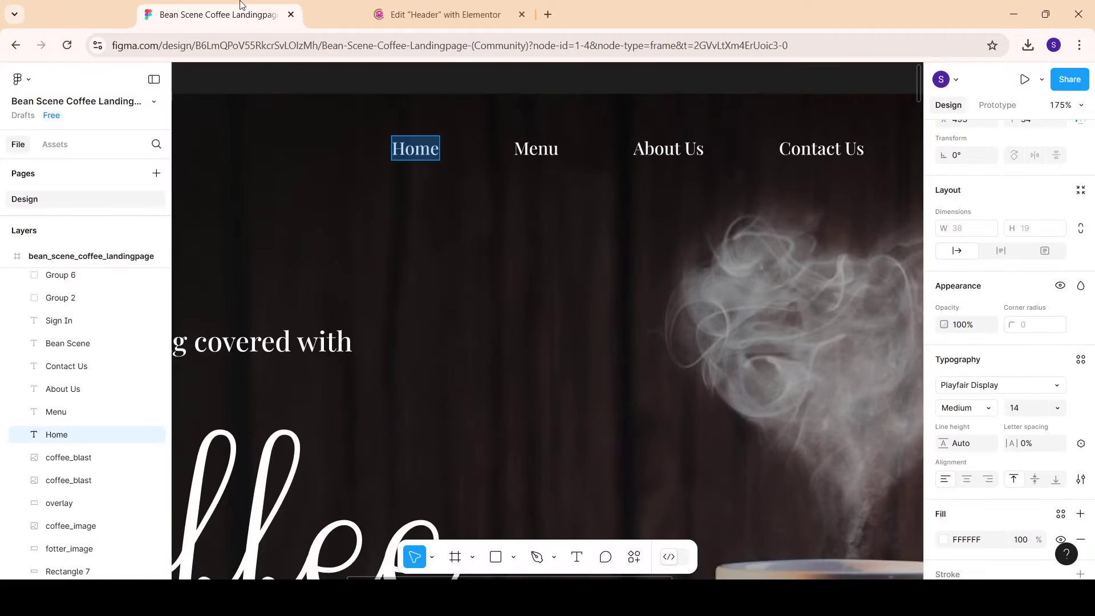
Step: Alternate between the loading Header editor and the Figma design until it loads
click(440, 16)
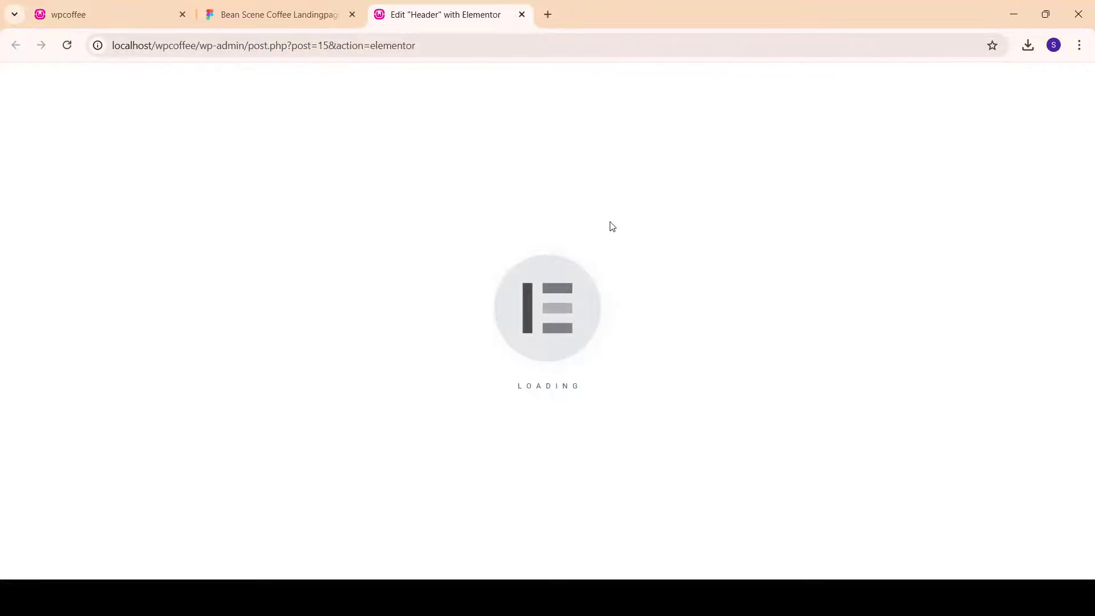
click(271, 10)
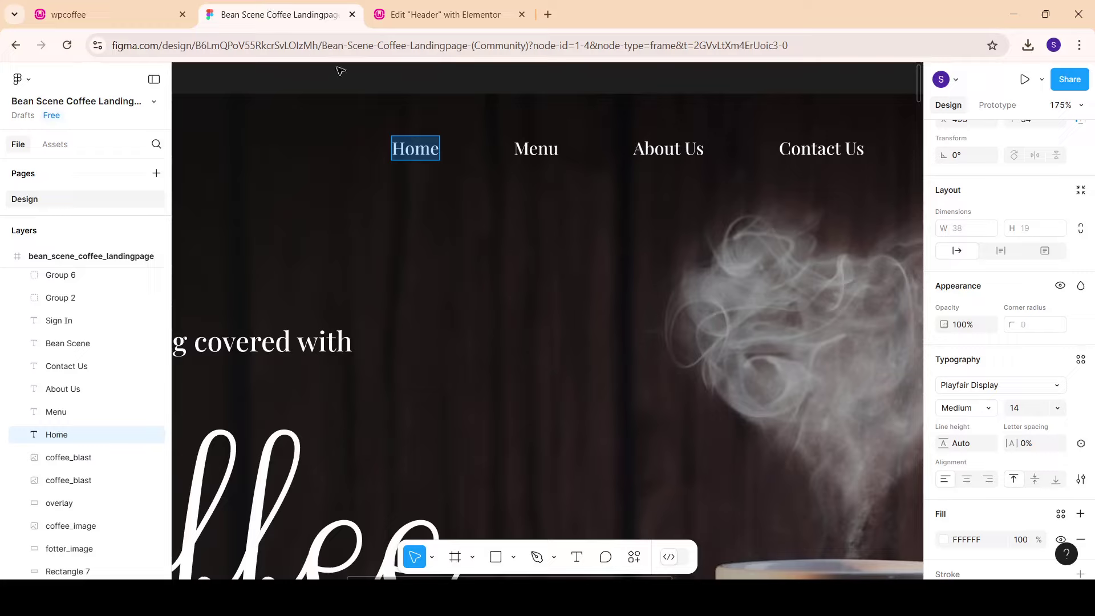
click(439, 14)
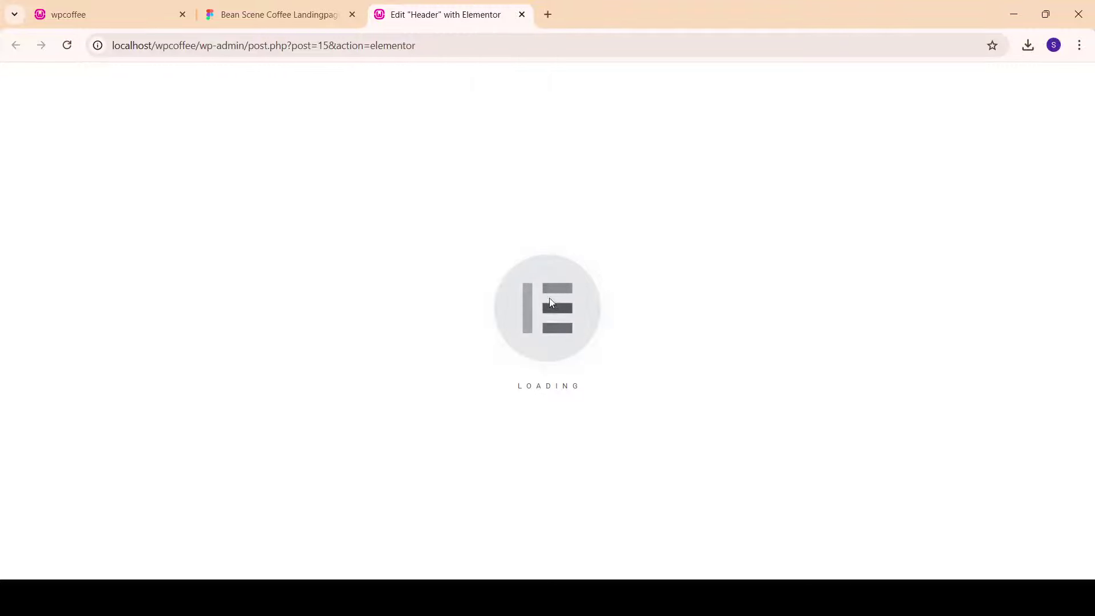
click(330, 14)
click(431, 8)
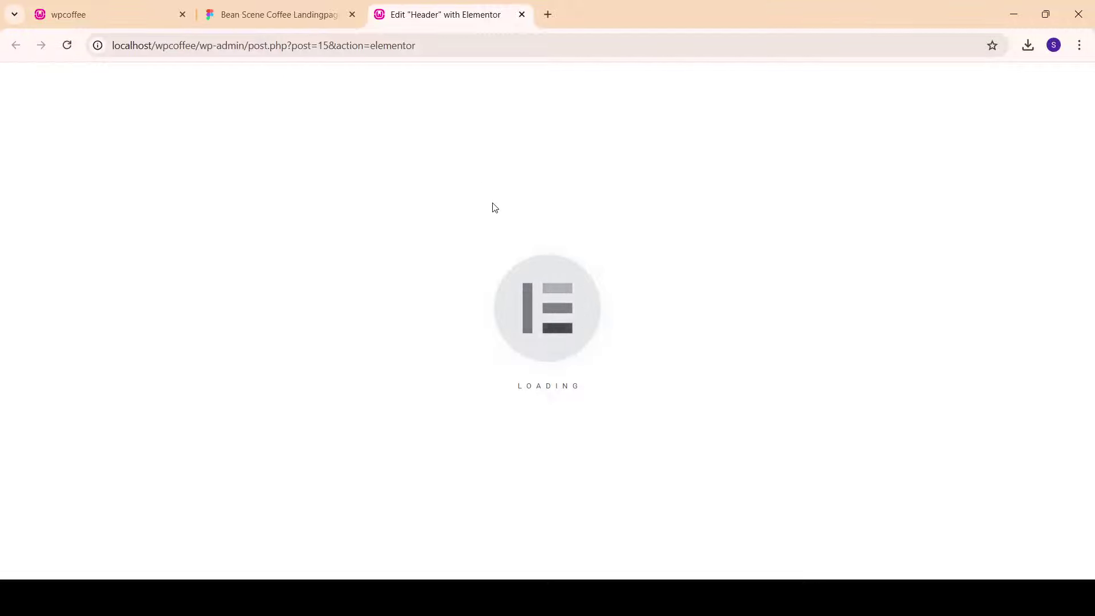
click(274, 15)
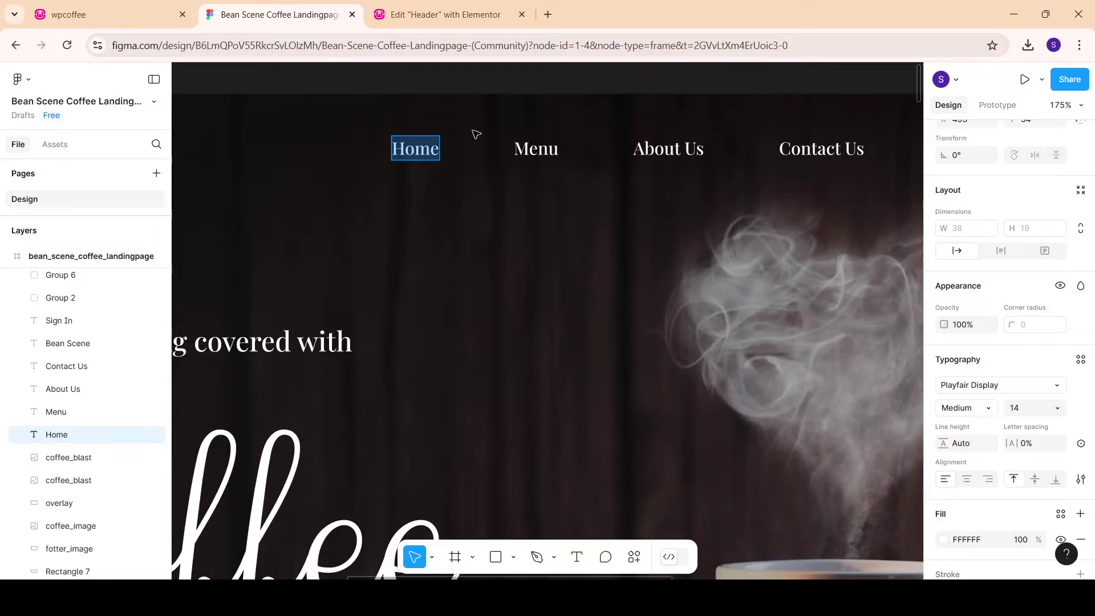
Step: Verify the Menu, About Us and Contact Us links use Playfair Display Medium 14
click(535, 151)
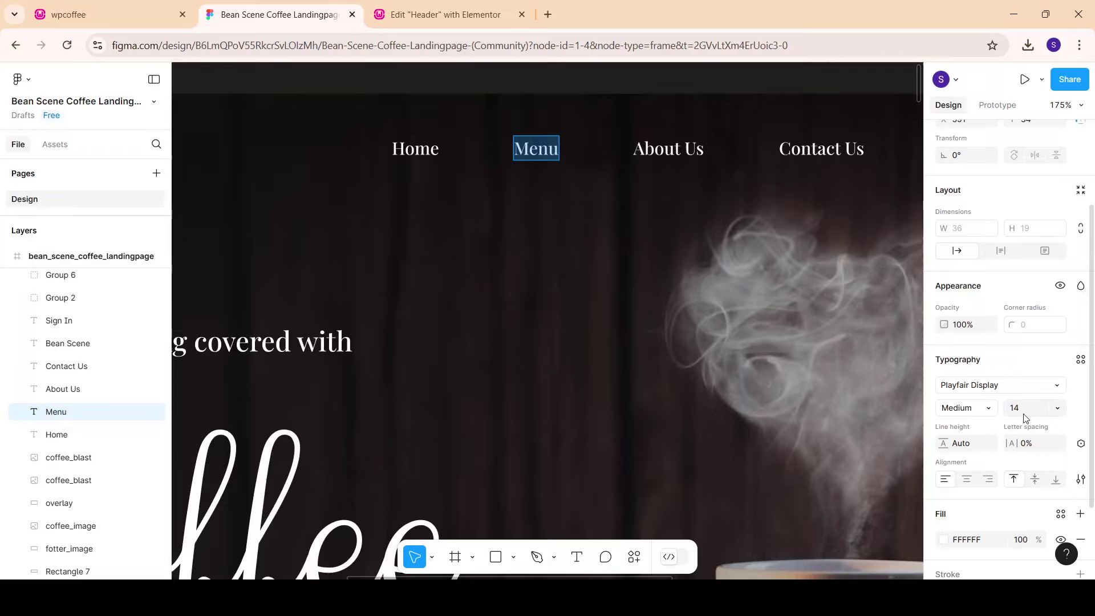
click(410, 14)
click(273, 15)
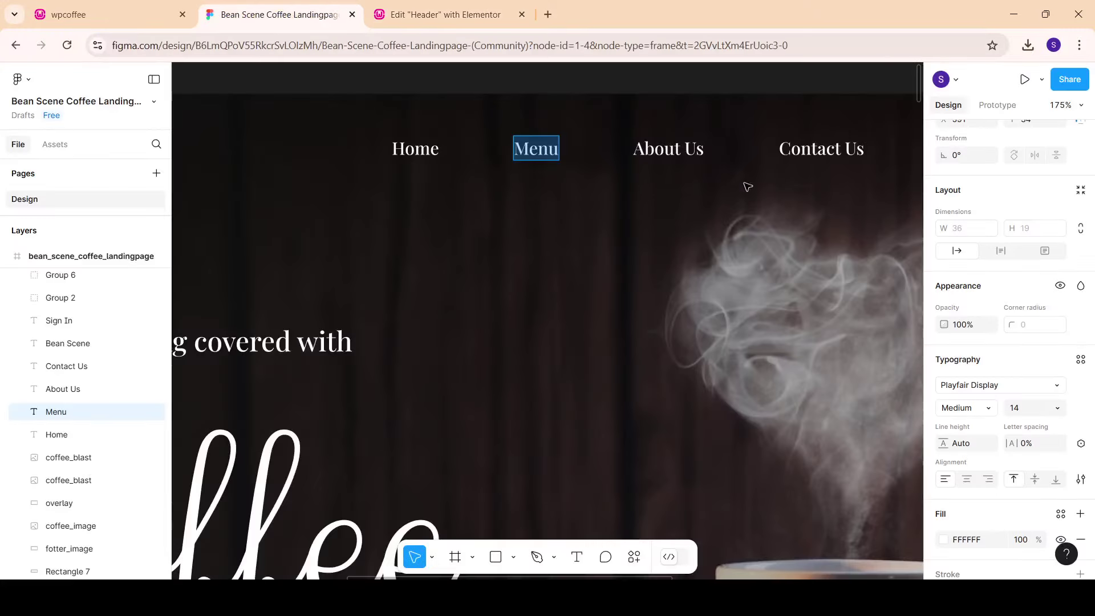
click(672, 154)
click(818, 149)
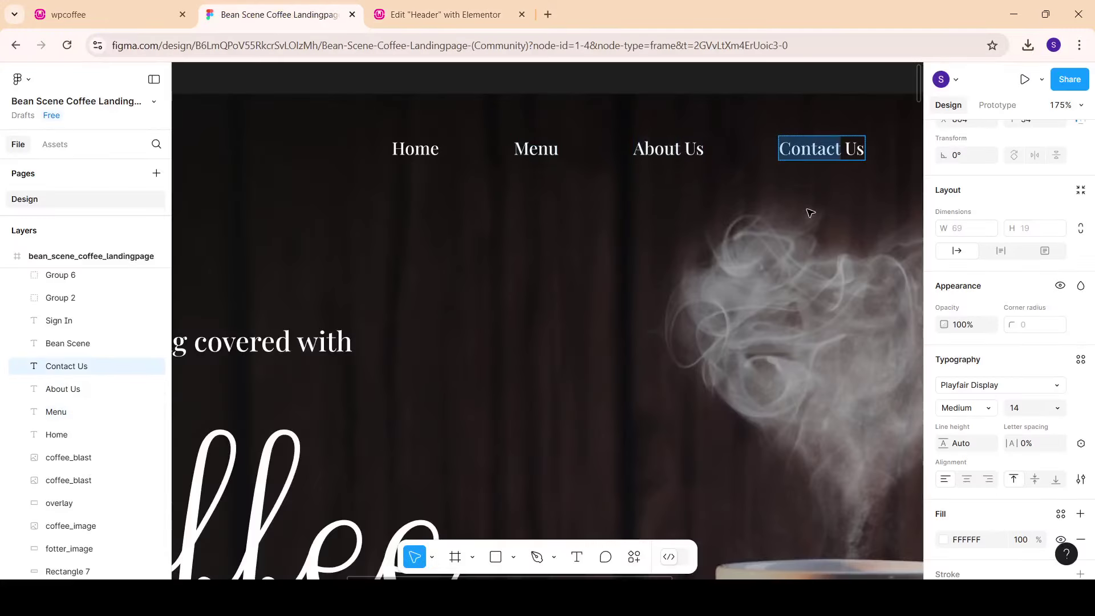
scroll(750, 256, down, 2)
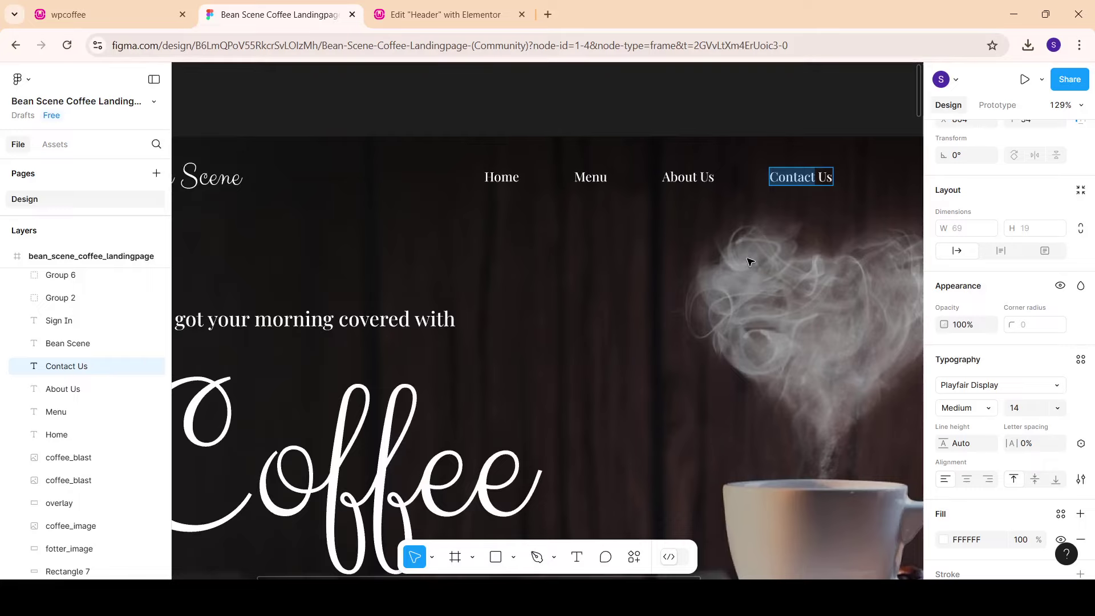
scroll(747, 255, down, 1)
click(433, 15)
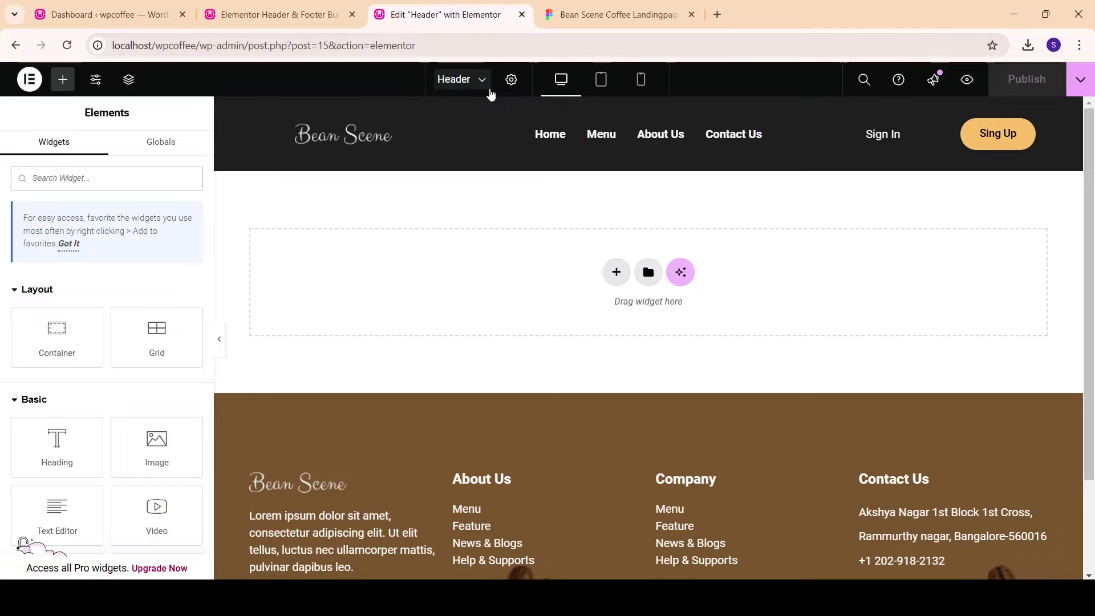
Step: Recheck the Home link's font in Figma before returning to the Header editor
click(279, 14)
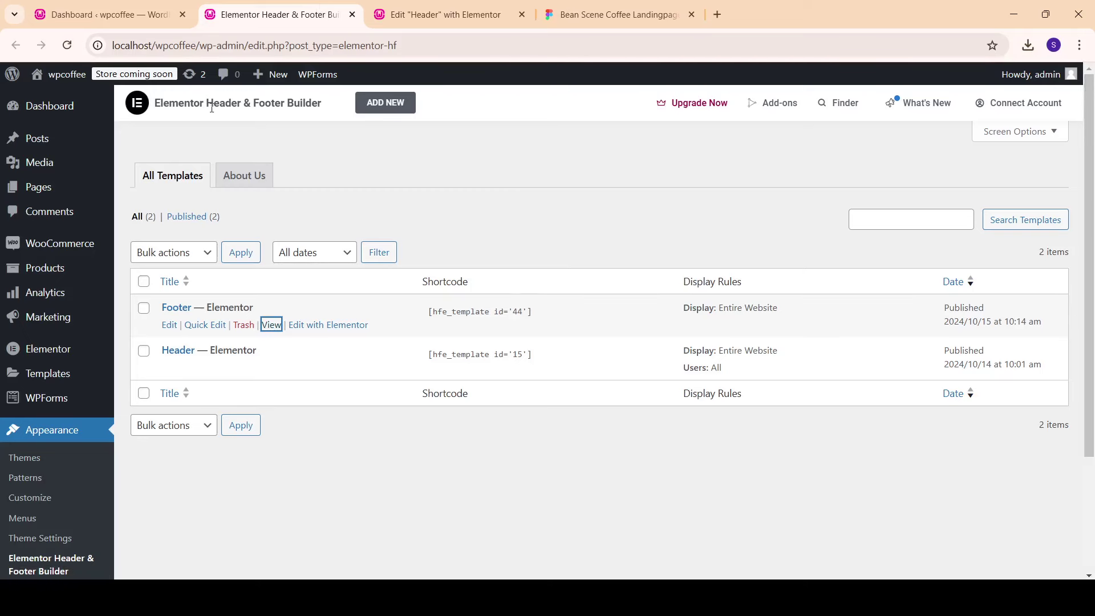
drag(616, 14, 448, 14)
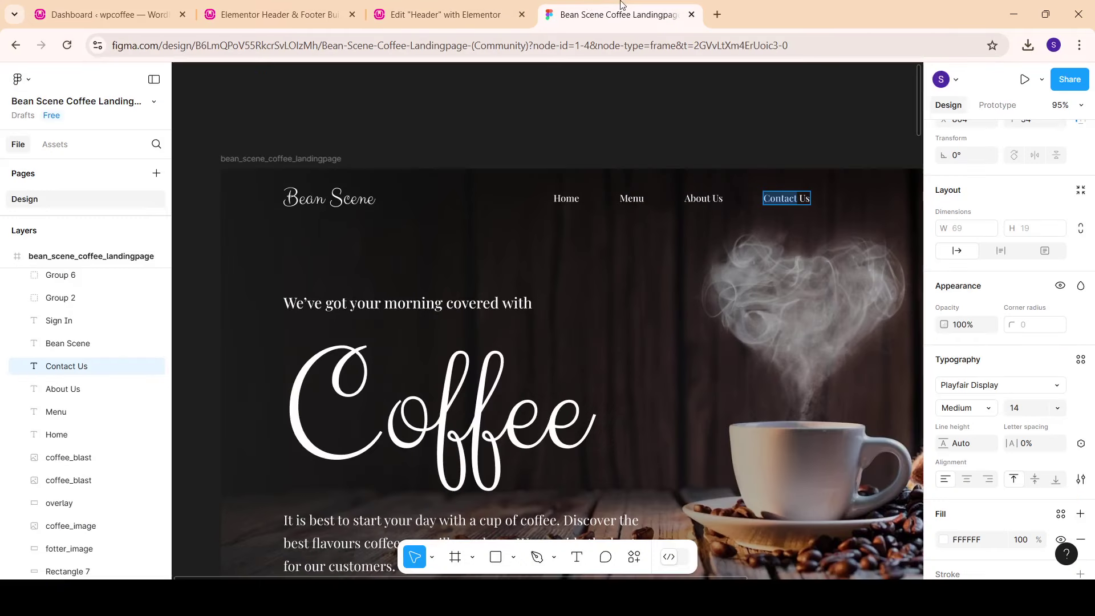
click(566, 202)
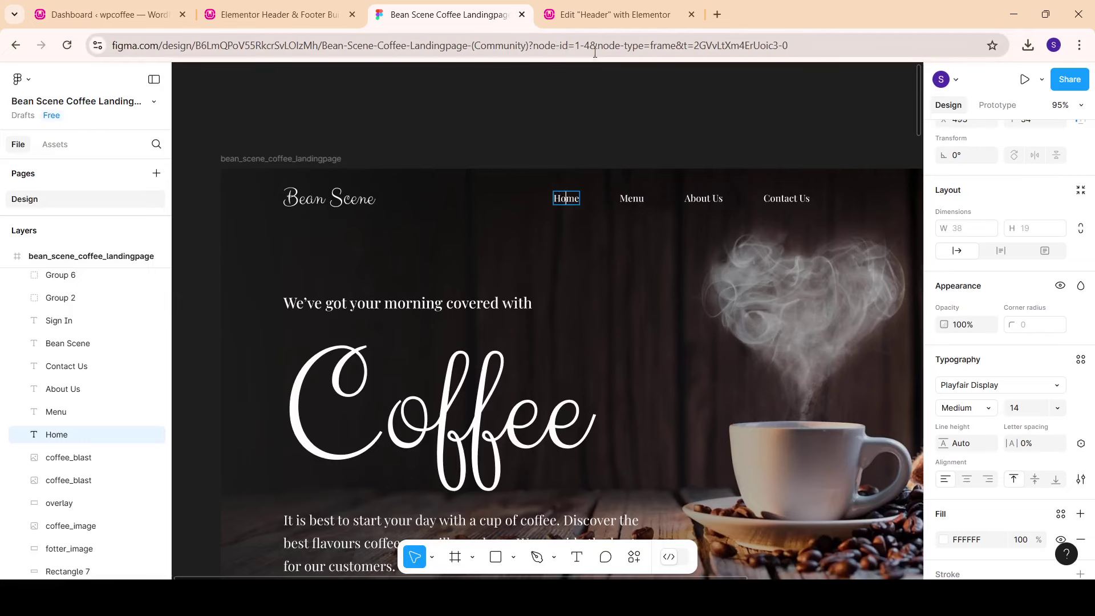
click(616, 15)
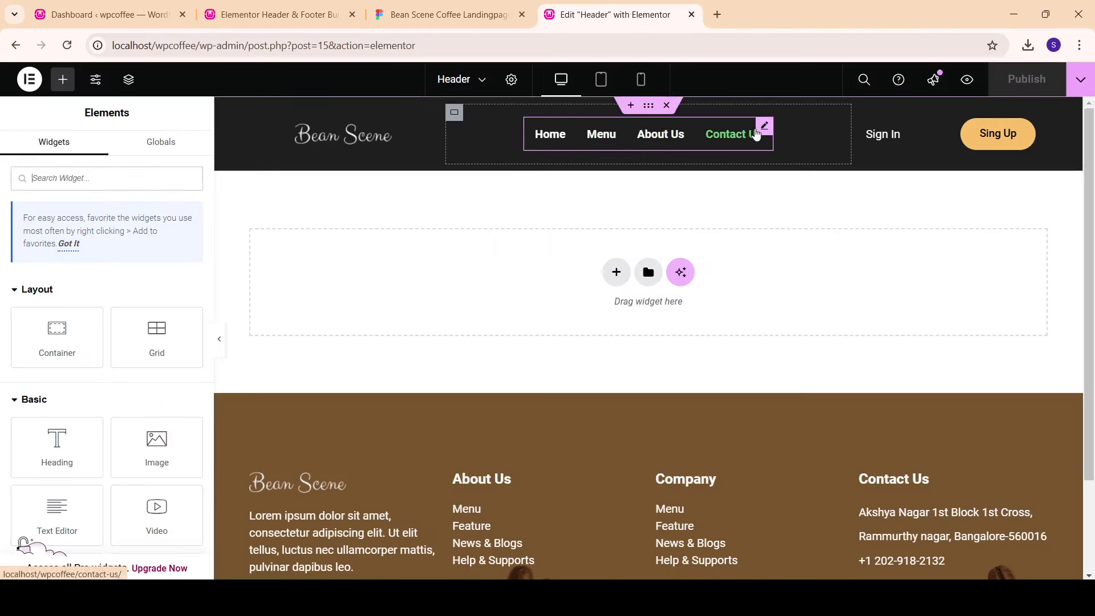
Step: Set the Nav Menu widget's typography to Playfair Display, weight 500 (Medium)
click(659, 146)
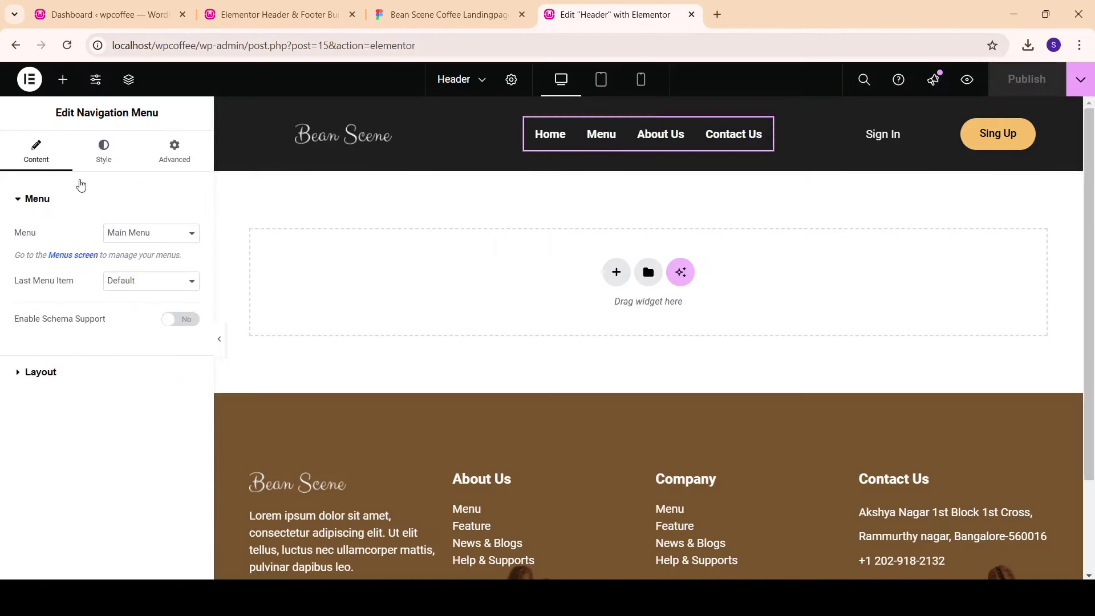
click(109, 158)
scroll(150, 369, down, 1)
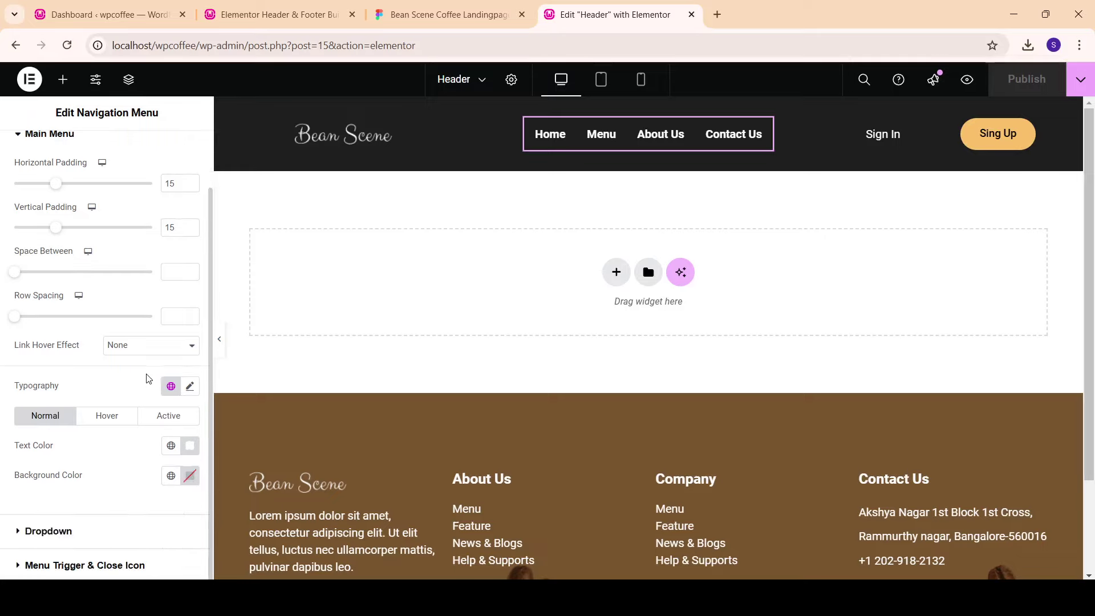
click(190, 386)
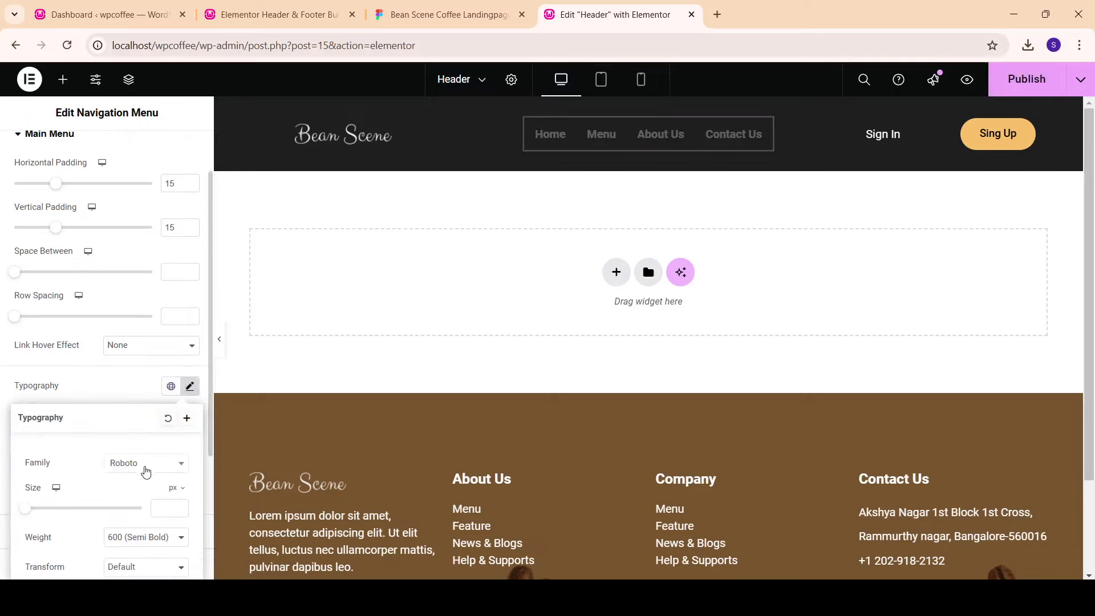
click(143, 468)
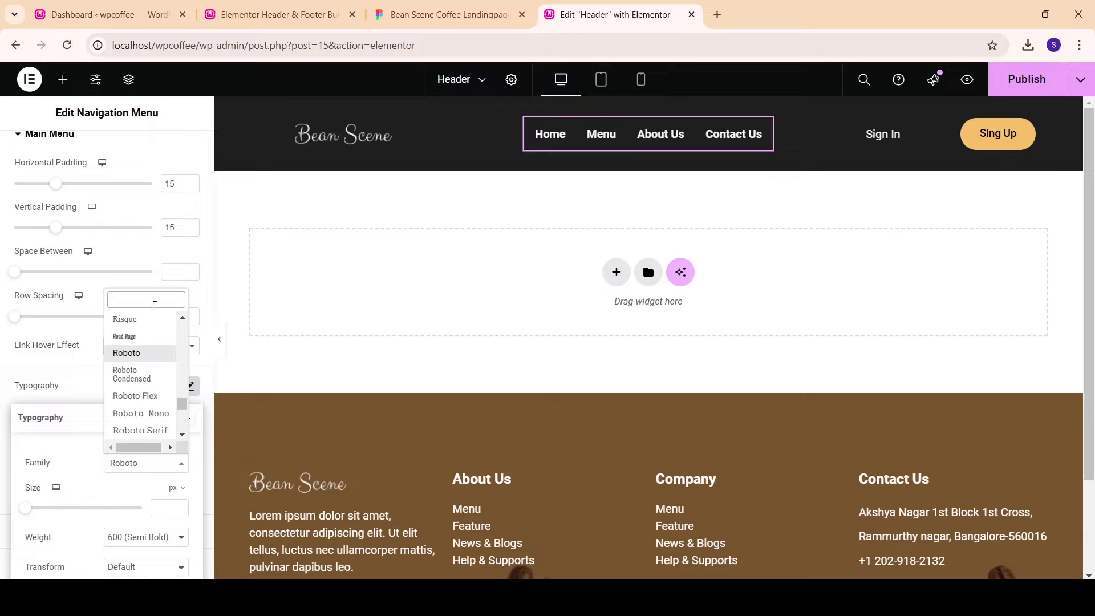
text(pla)
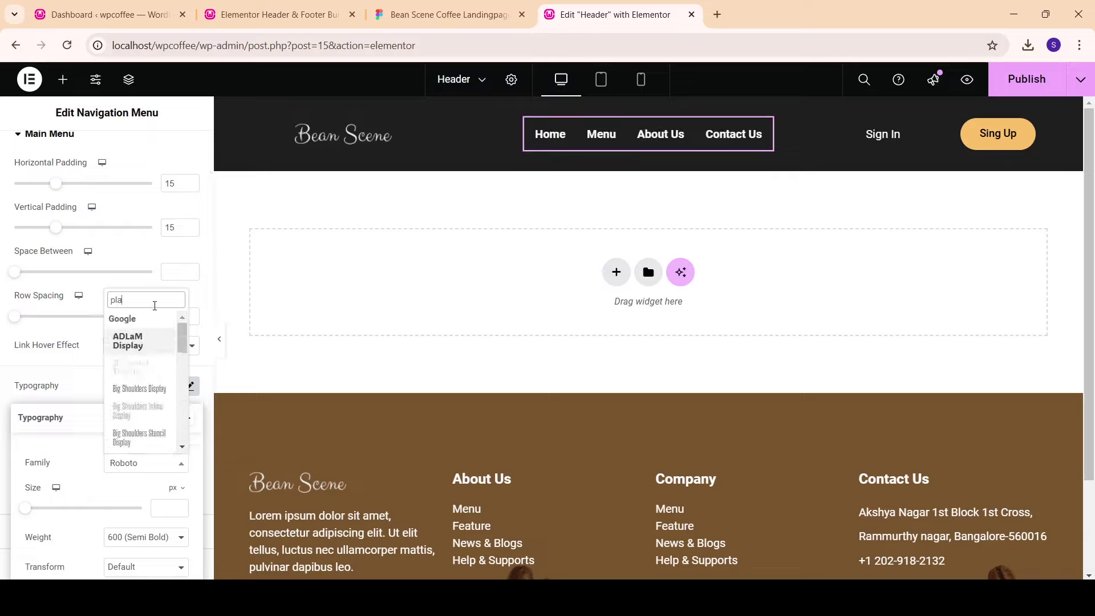
scroll(137, 388, down, 2)
scroll(137, 391, down, 2)
text(y)
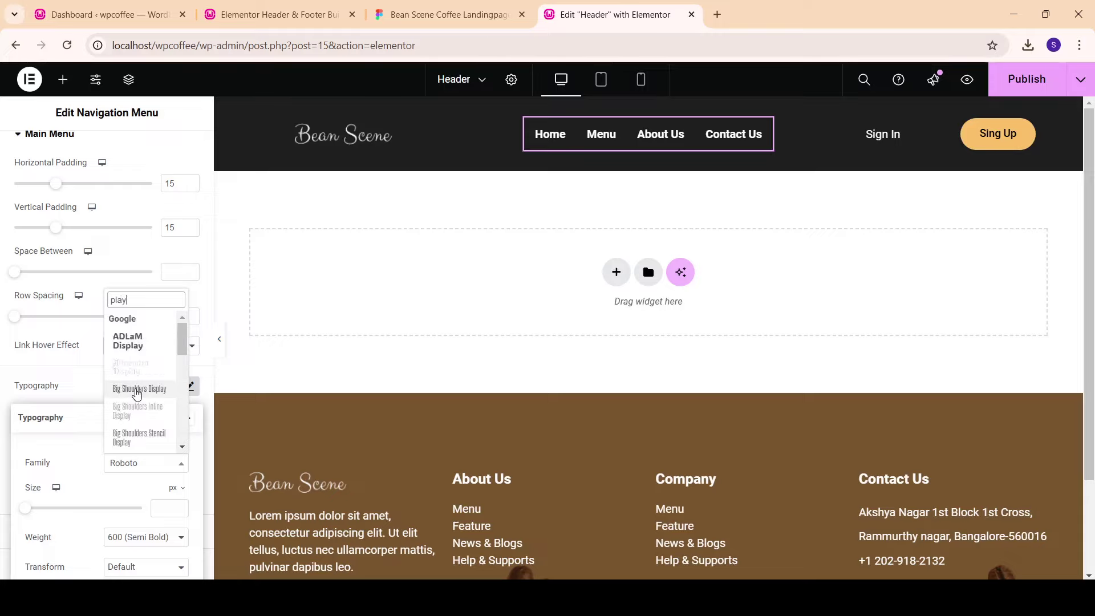
scroll(137, 392, down, 3)
scroll(145, 380, down, 2)
scroll(144, 359, down, 3)
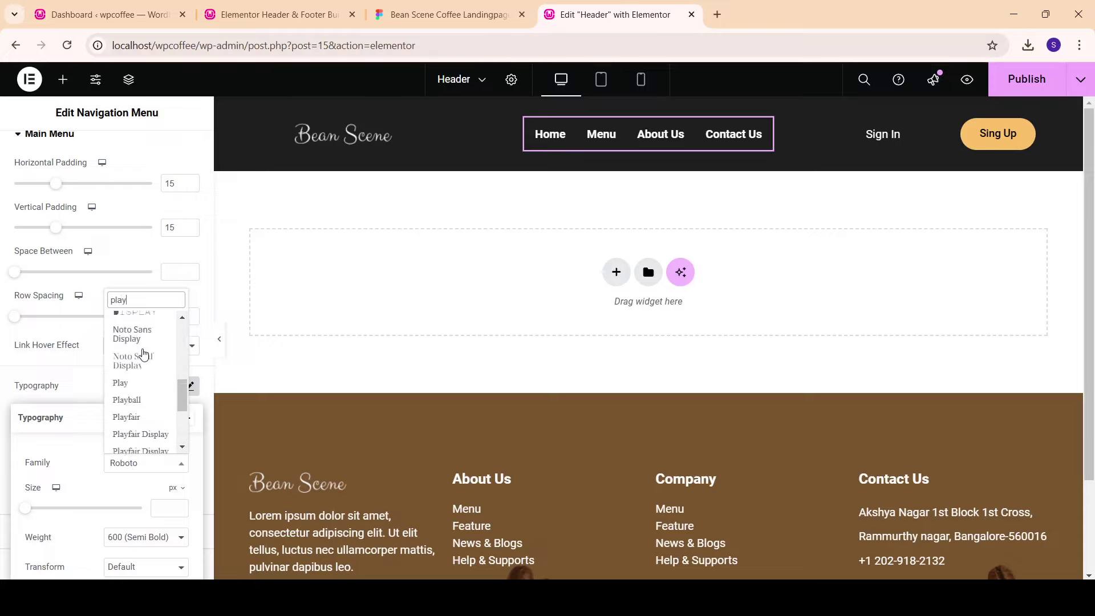
click(150, 413)
click(146, 537)
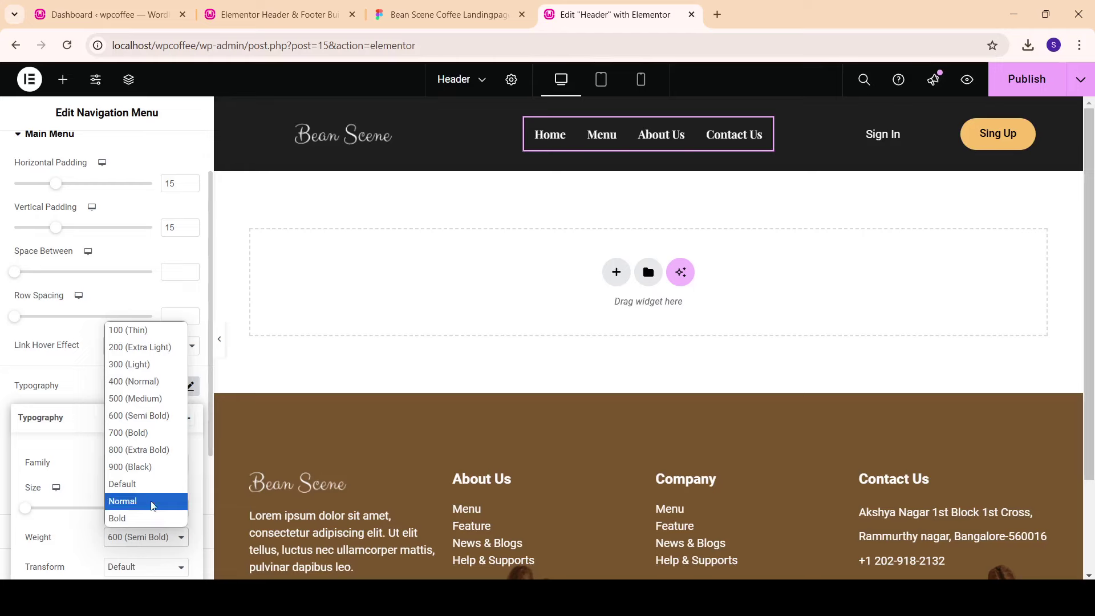
click(154, 399)
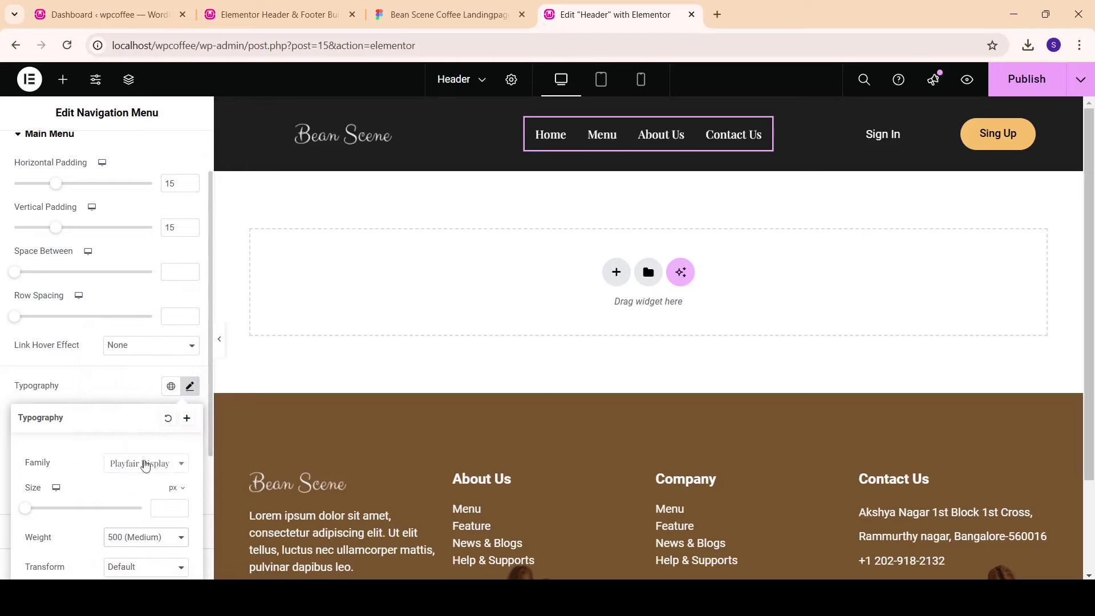
click(491, 16)
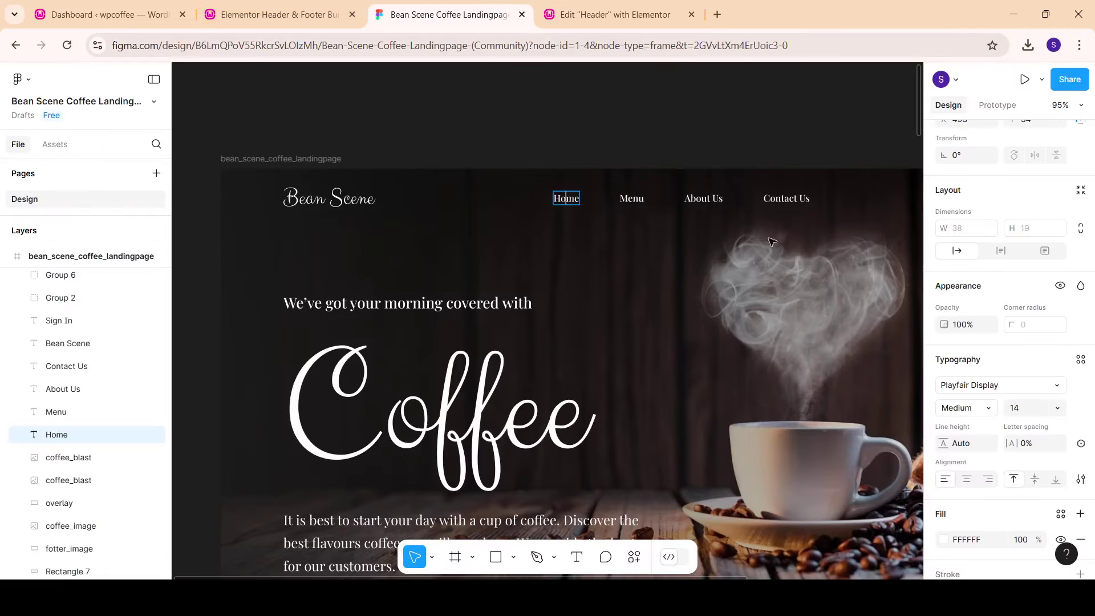
Step: Check the Sign In button text's font in the Figma design
click(602, 5)
click(444, 15)
click(659, 227)
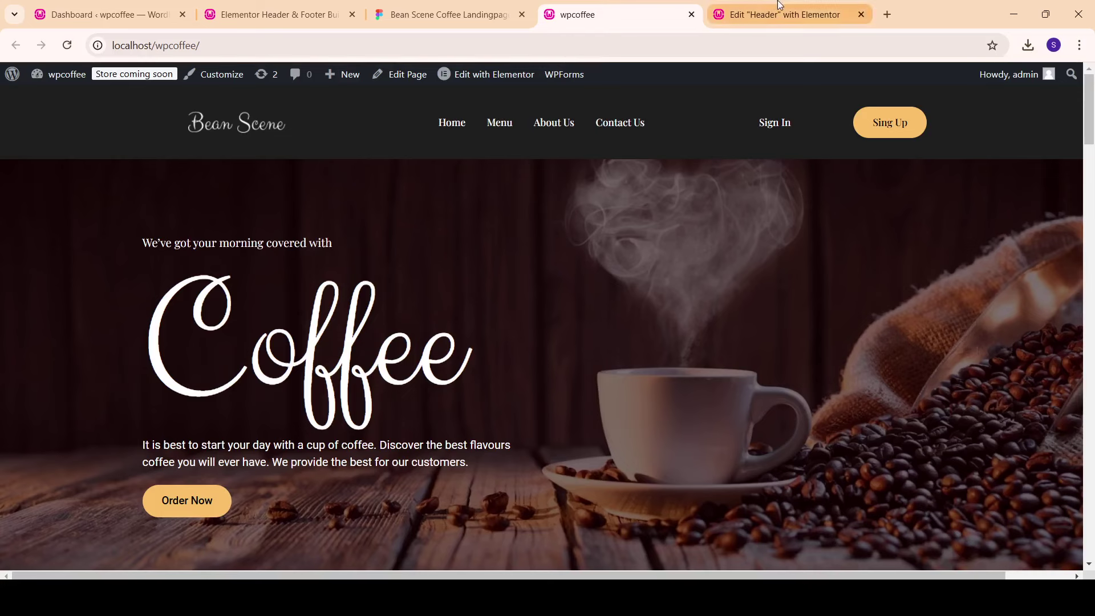
Step: Make the header container's background colour fully transparent (#1E1E1E00)
click(782, 14)
click(648, 106)
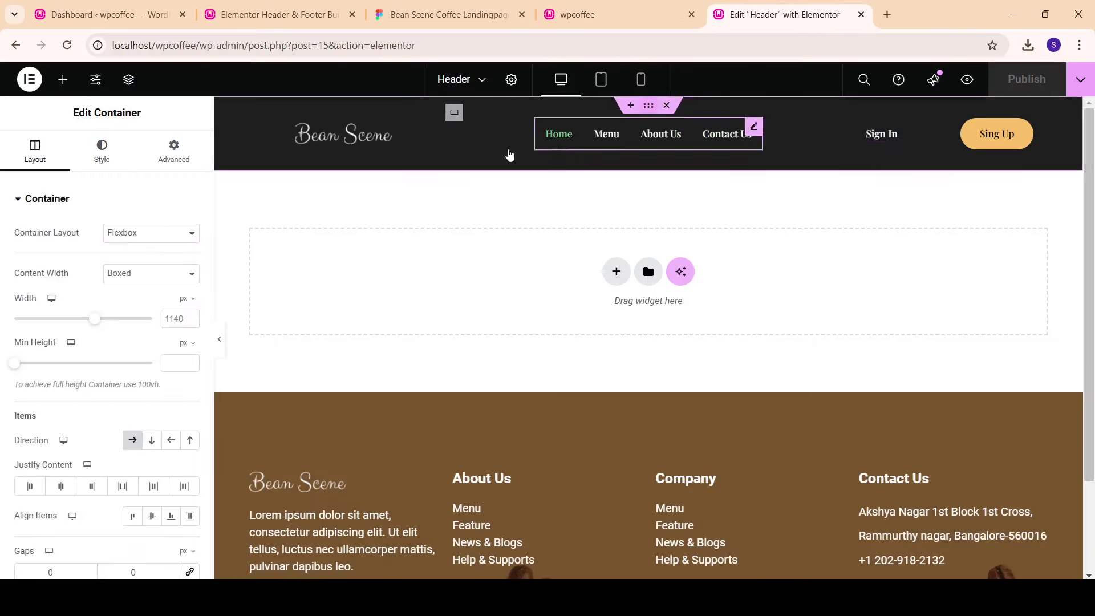
click(103, 151)
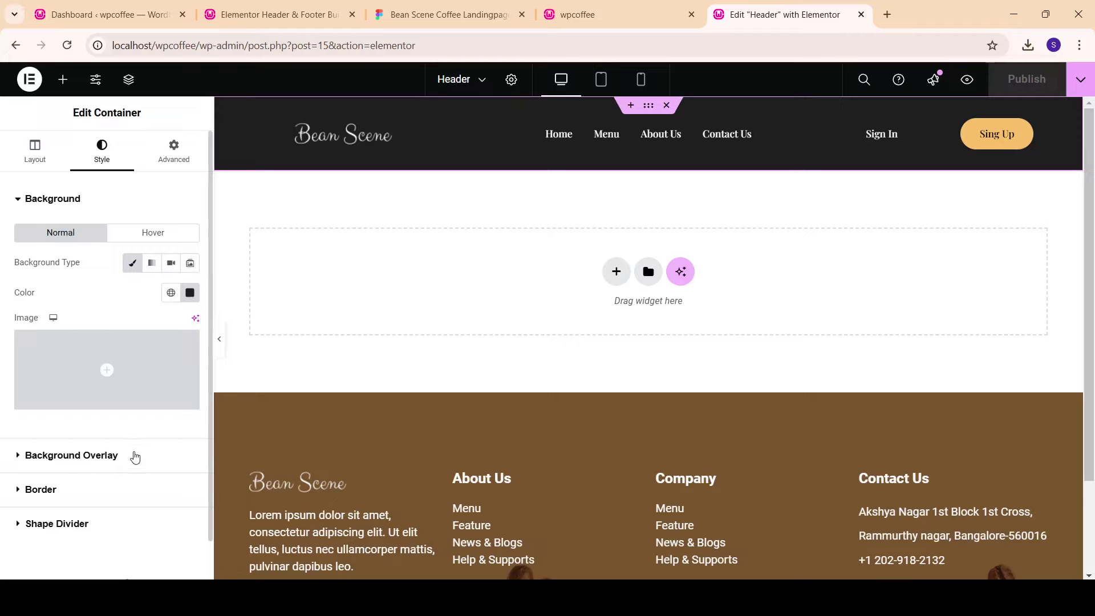
click(136, 454)
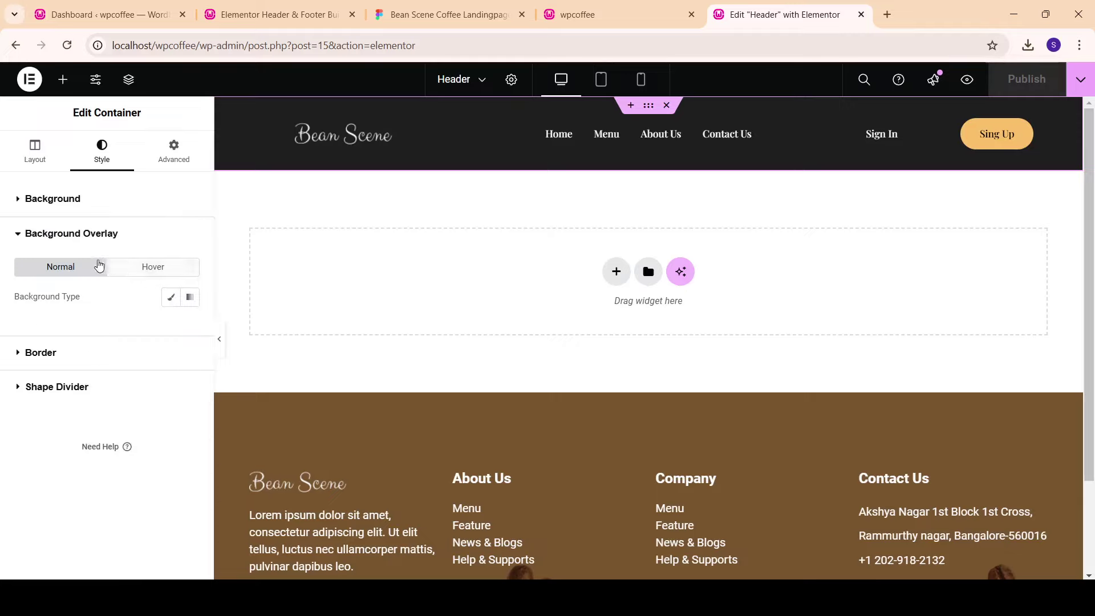
click(80, 201)
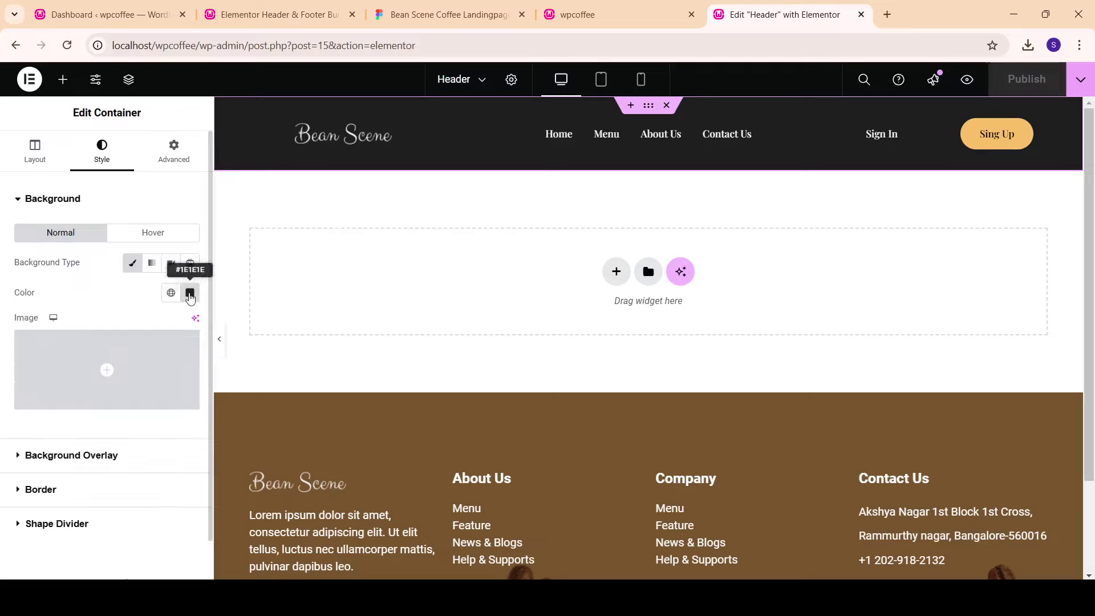
click(190, 294)
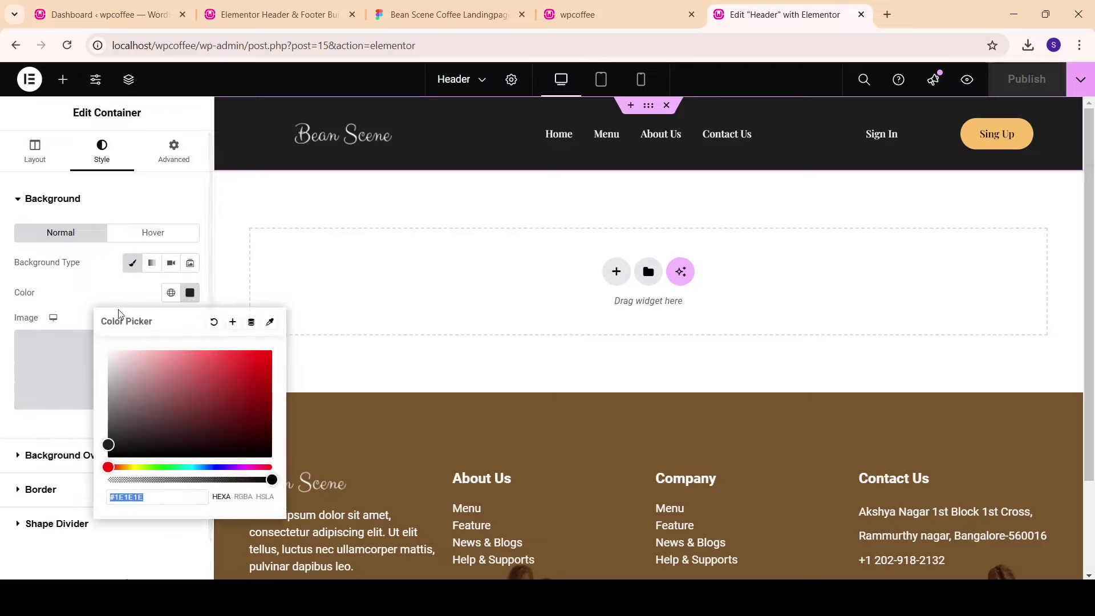
drag(267, 478, 66, 480)
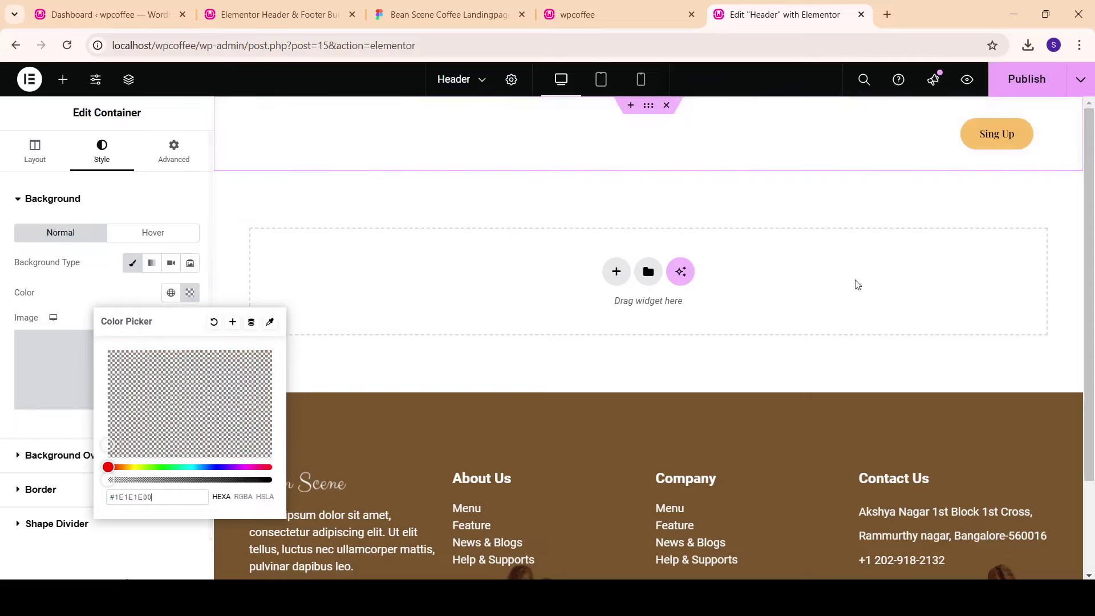
Step: Publish the header and reload the live wpcoffee homepage
click(1026, 88)
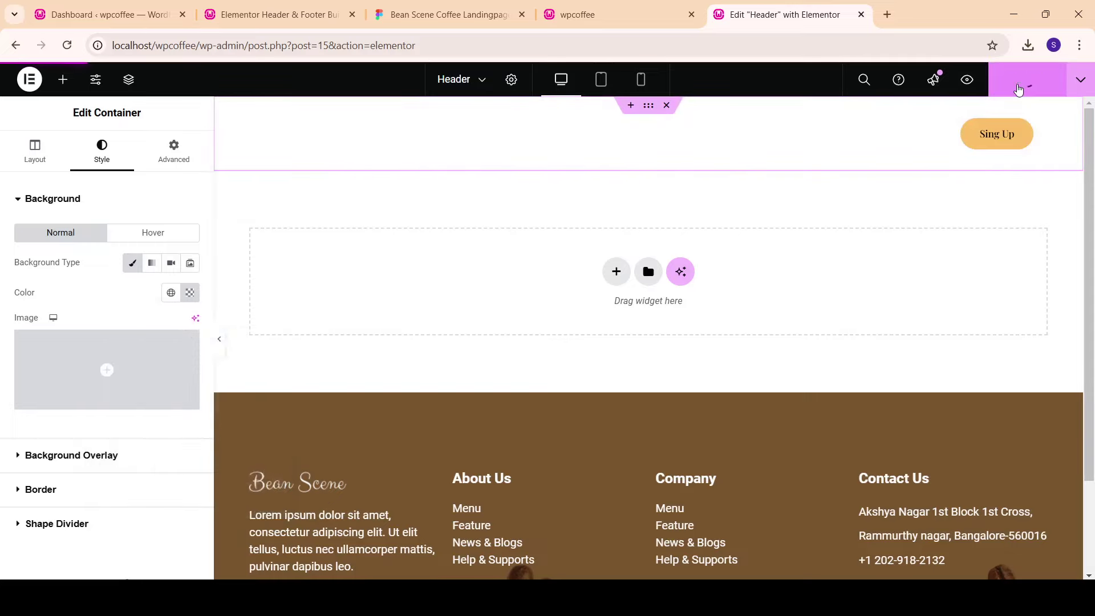
click(604, 12)
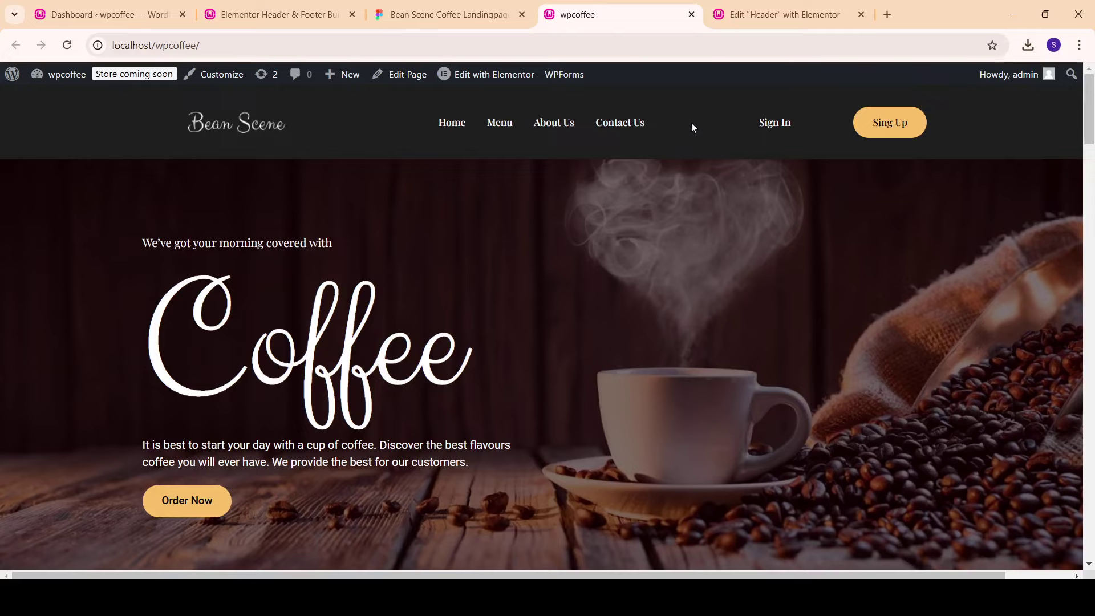
click(67, 45)
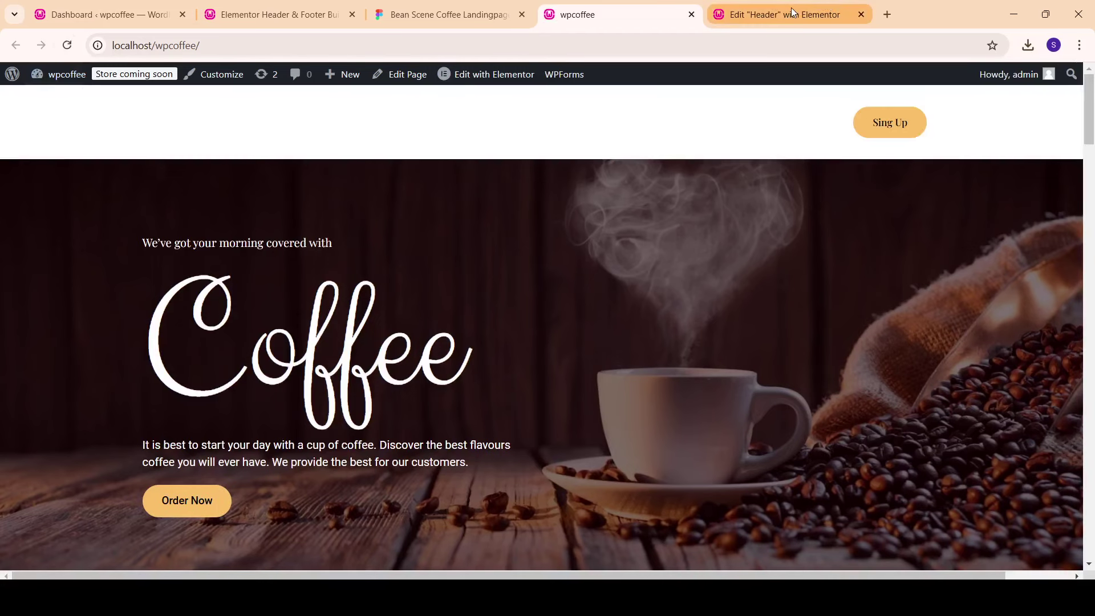
Step: Restore the header's solid #1E1E1E background colour
click(792, 8)
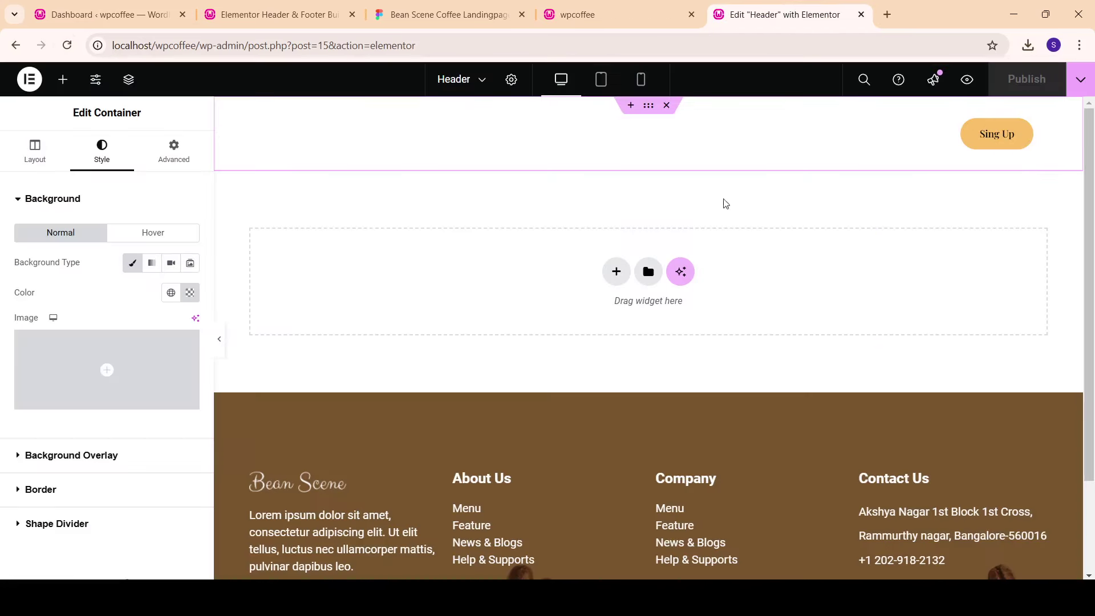
click(190, 293)
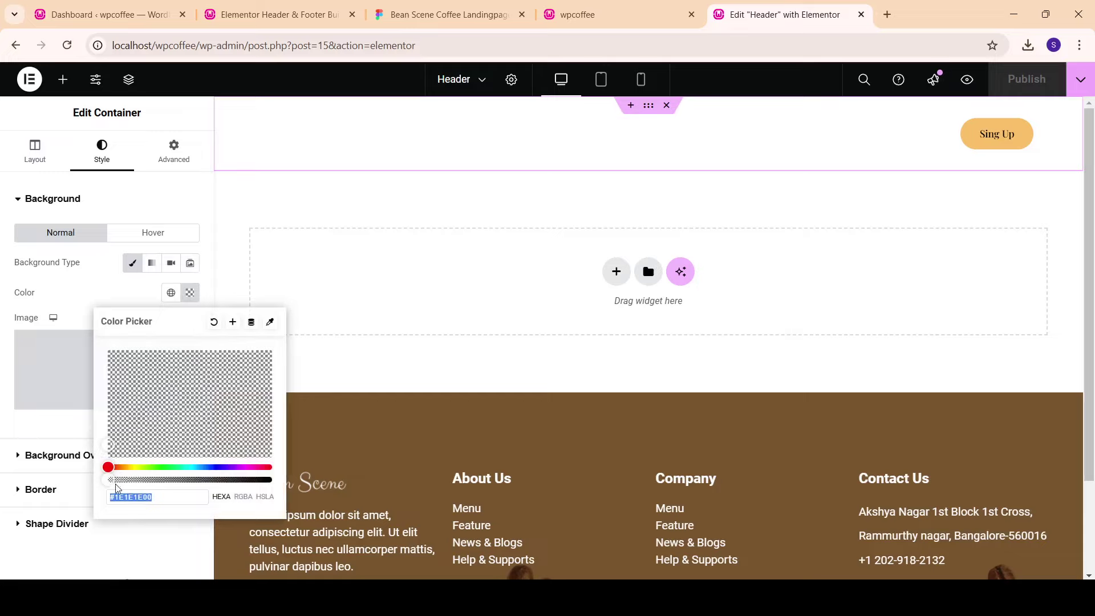
mouse_move(111, 479)
mouse_down()
mouse_move(384, 470)
mouse_move(307, 499)
mouse_up()
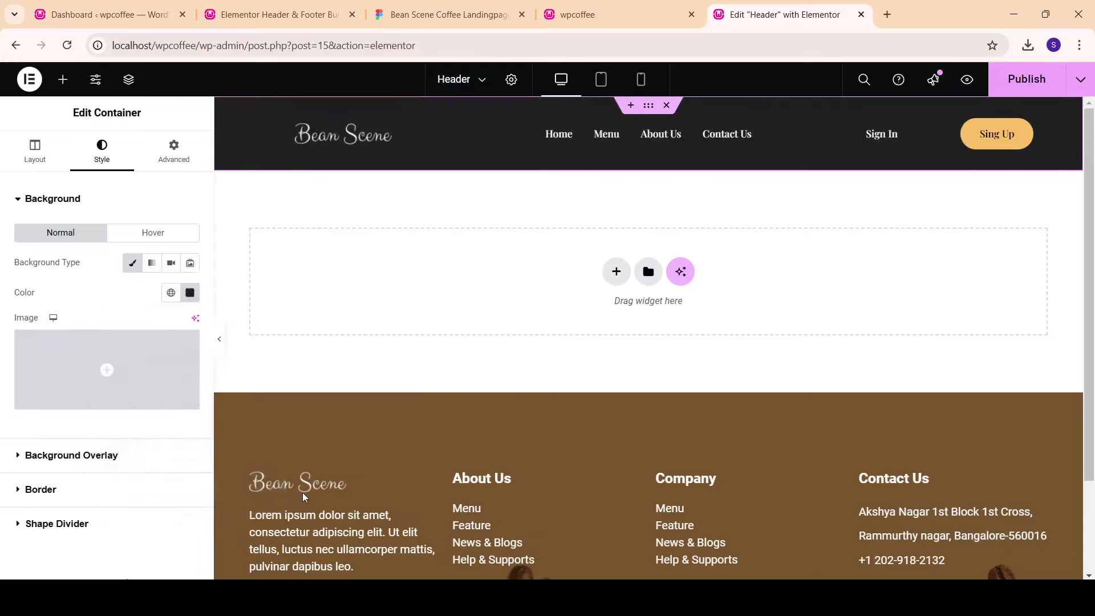
click(63, 80)
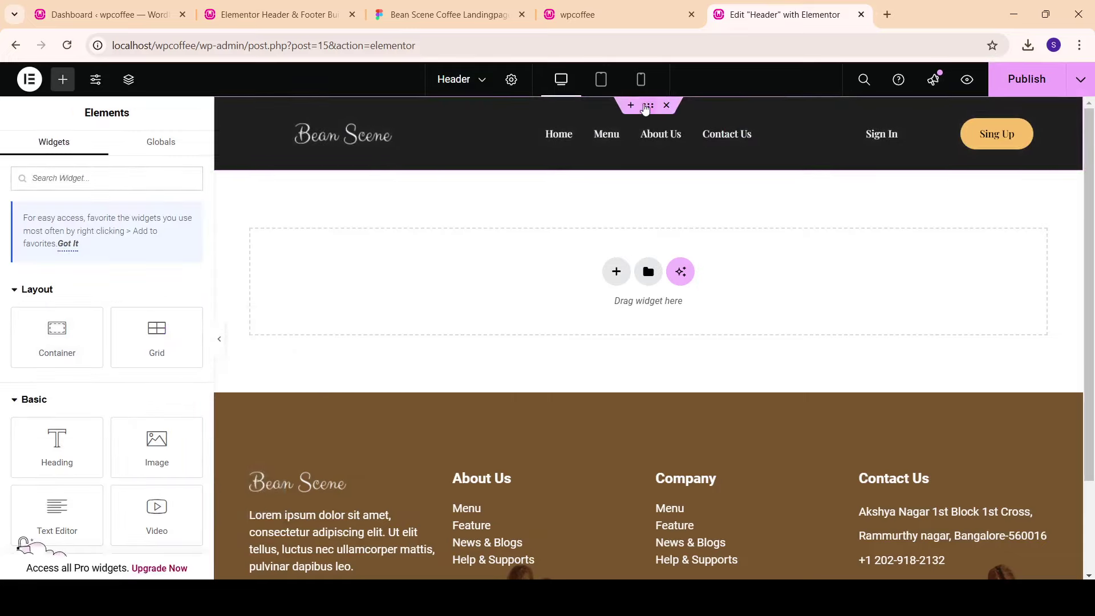
Step: Switch the header's background overlay to a gradient and try colours for its first stop
click(648, 105)
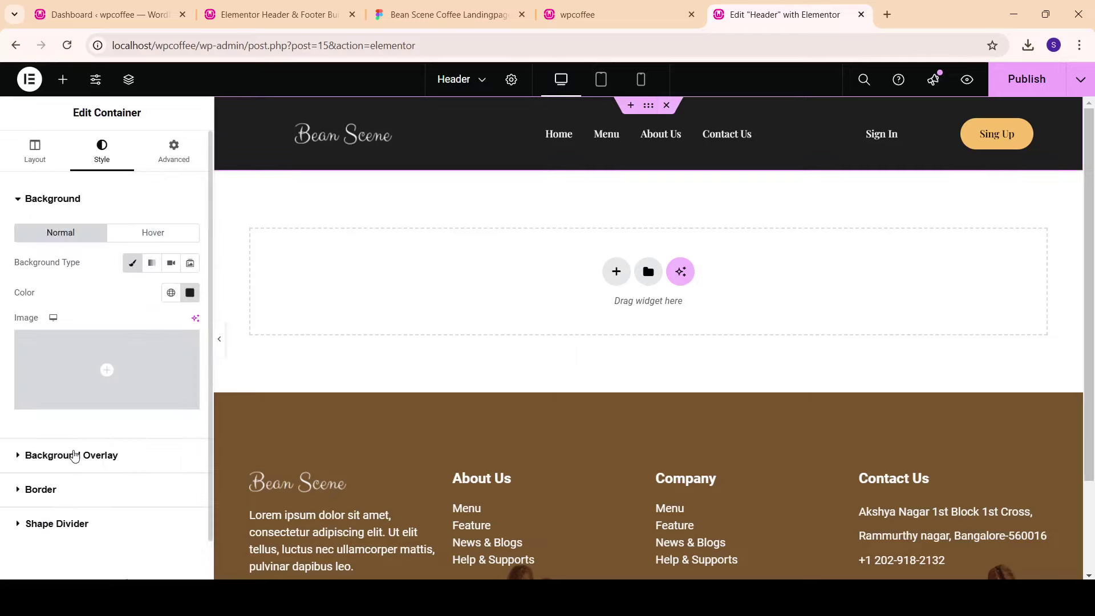
click(73, 454)
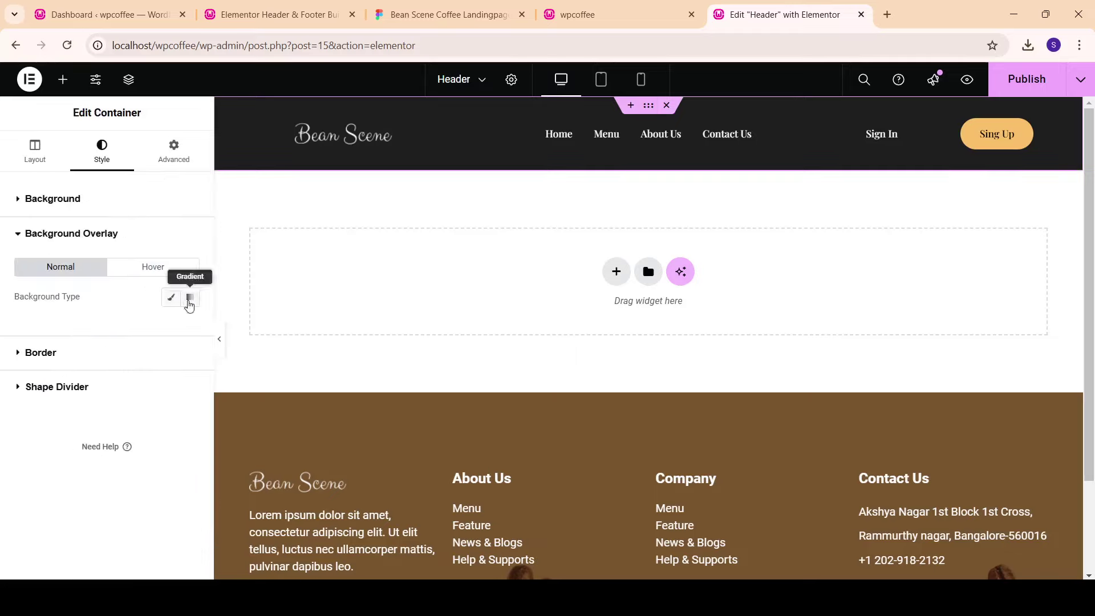
click(189, 297)
click(190, 398)
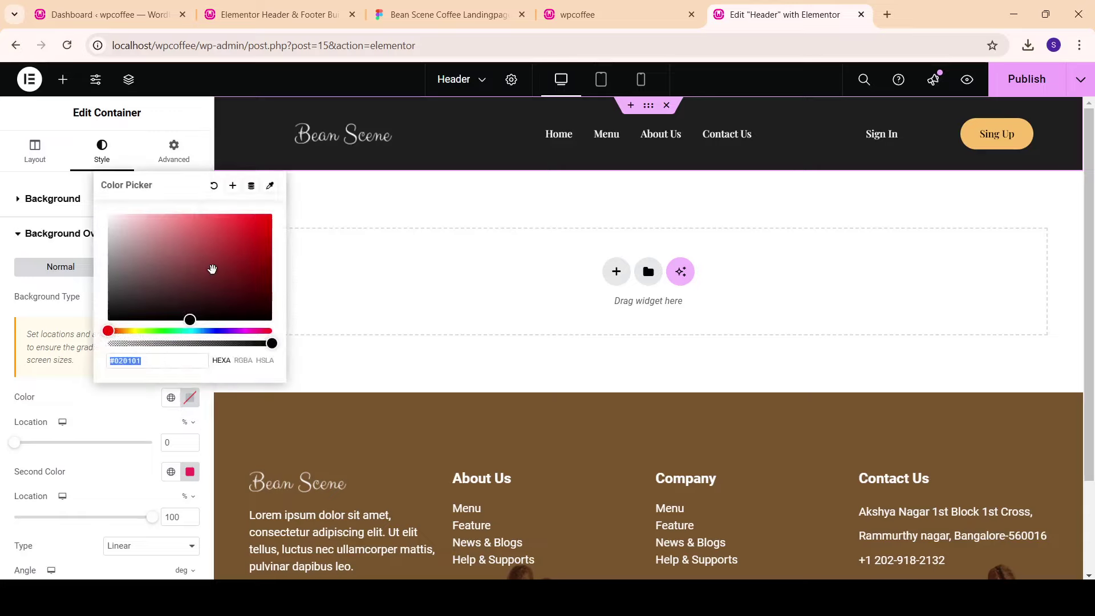
drag(213, 268, 236, 294)
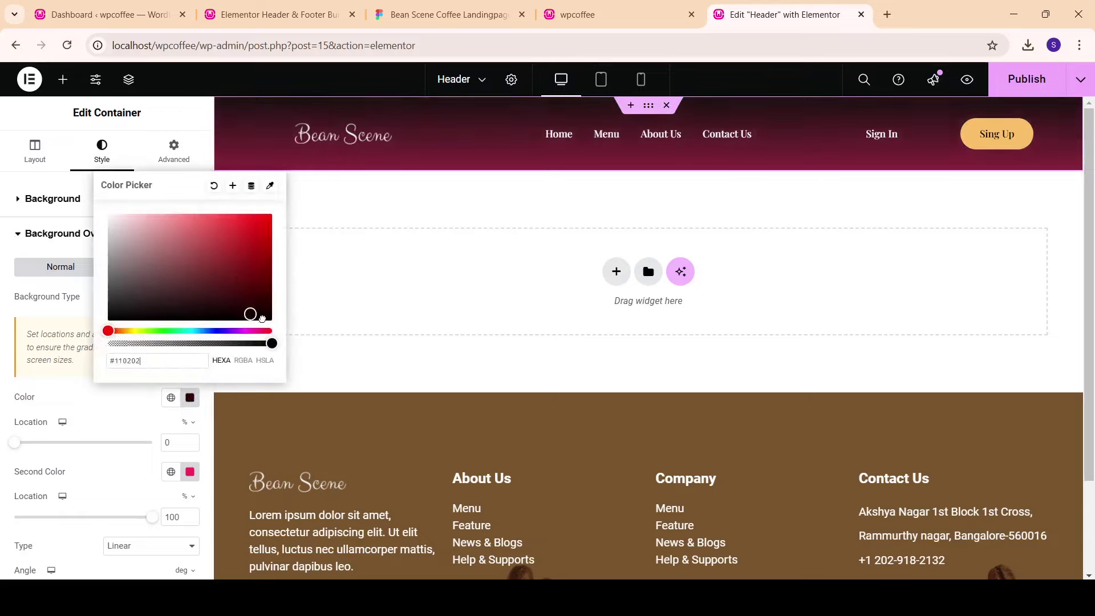
mouse_move(238, 301)
mouse_down()
mouse_move(245, 237)
mouse_move(249, 282)
mouse_up()
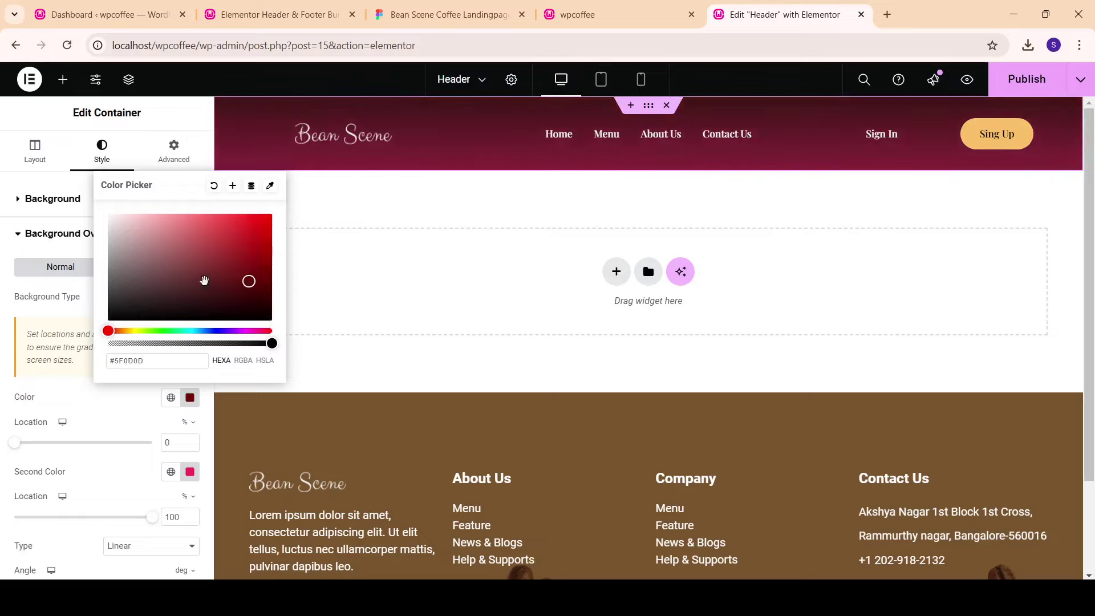
click(120, 331)
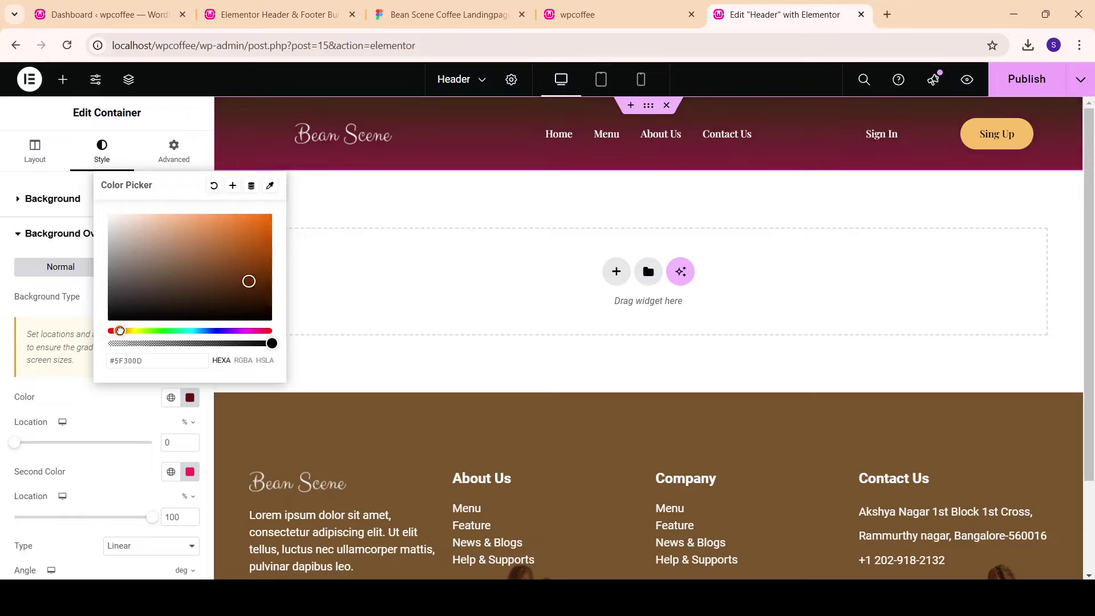
drag(231, 256, 228, 230)
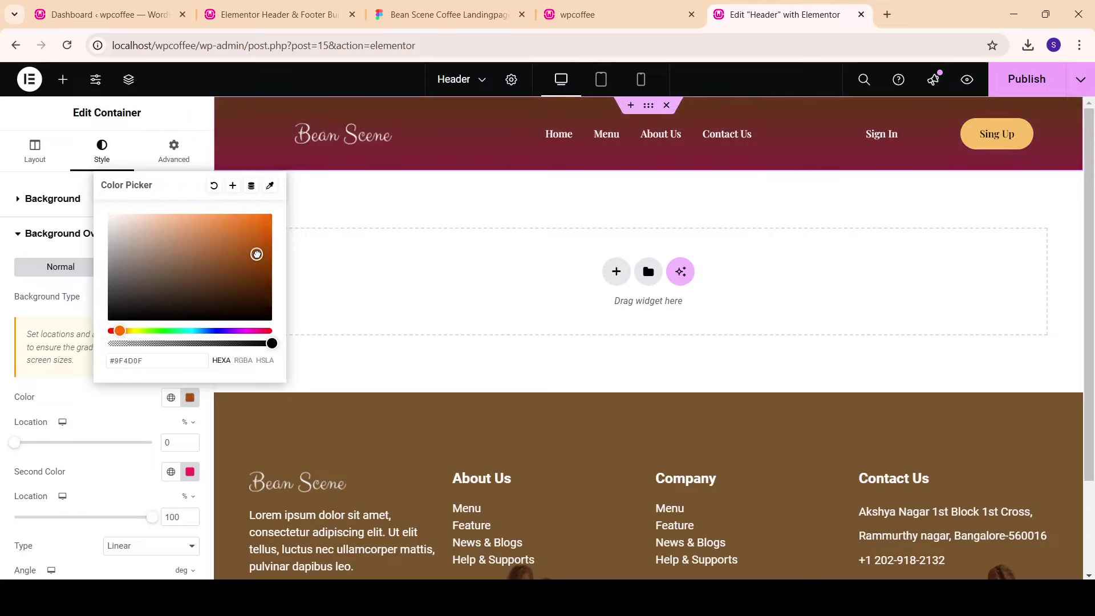
Step: Set both gradient colours to black (#000000)
click(190, 472)
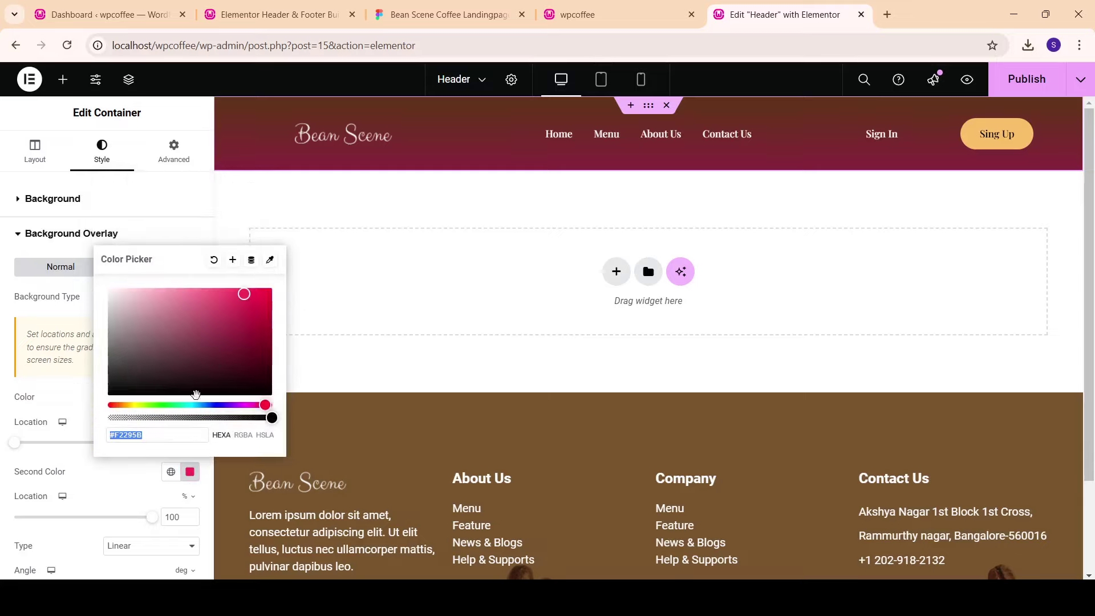
click(135, 405)
drag(227, 328, 285, 422)
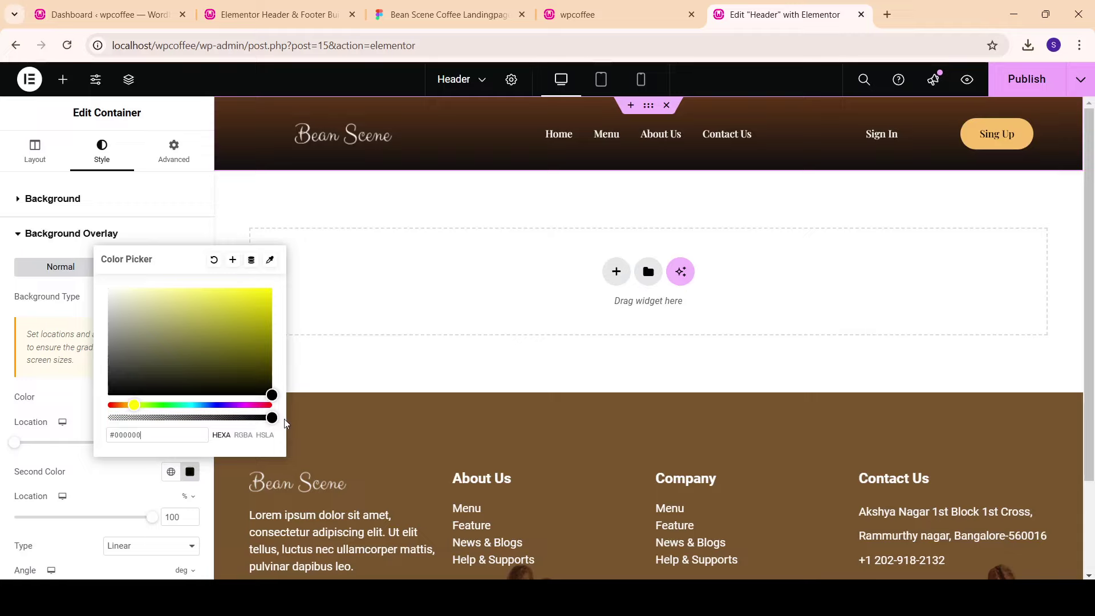
click(85, 401)
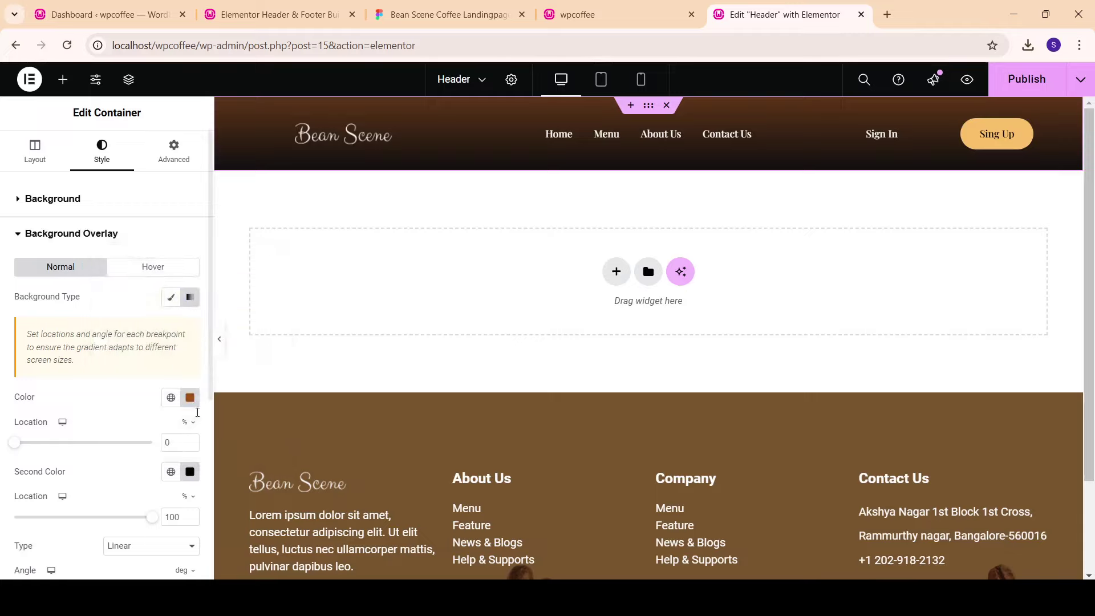
click(190, 398)
drag(252, 256, 72, 478)
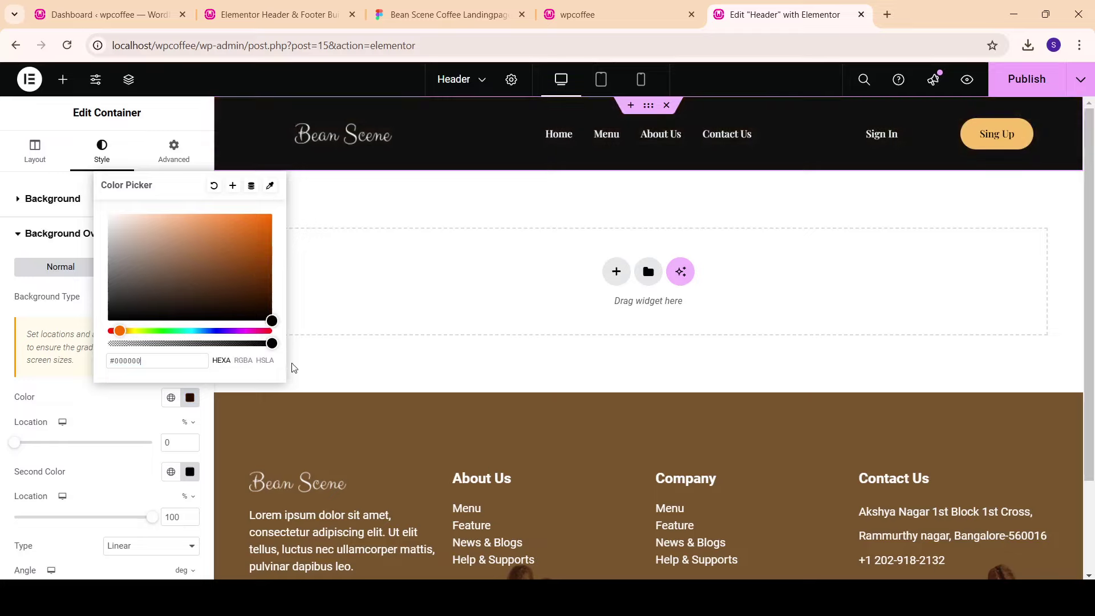
click(106, 486)
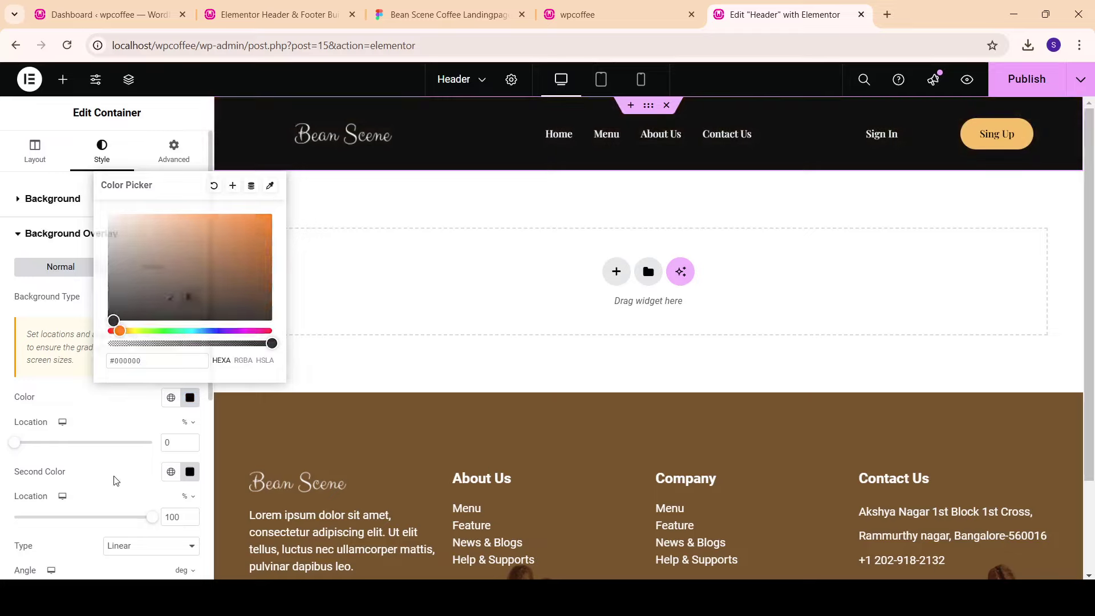
Step: Set the overlay opacity to 1 and publish the header
scroll(114, 473, down, 5)
scroll(103, 371, up, 3)
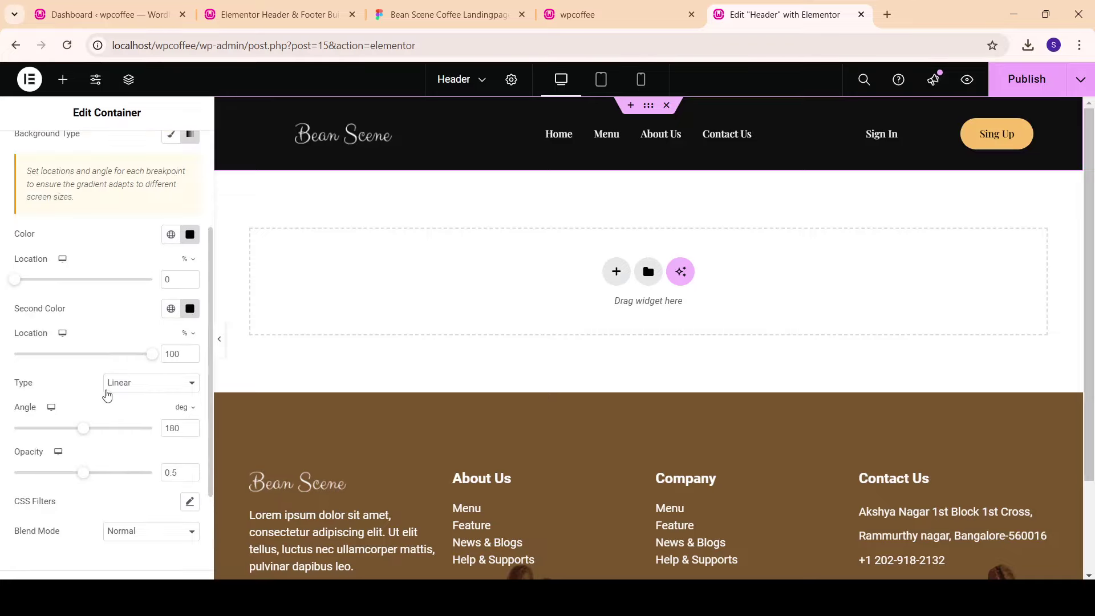
drag(84, 472, 186, 470)
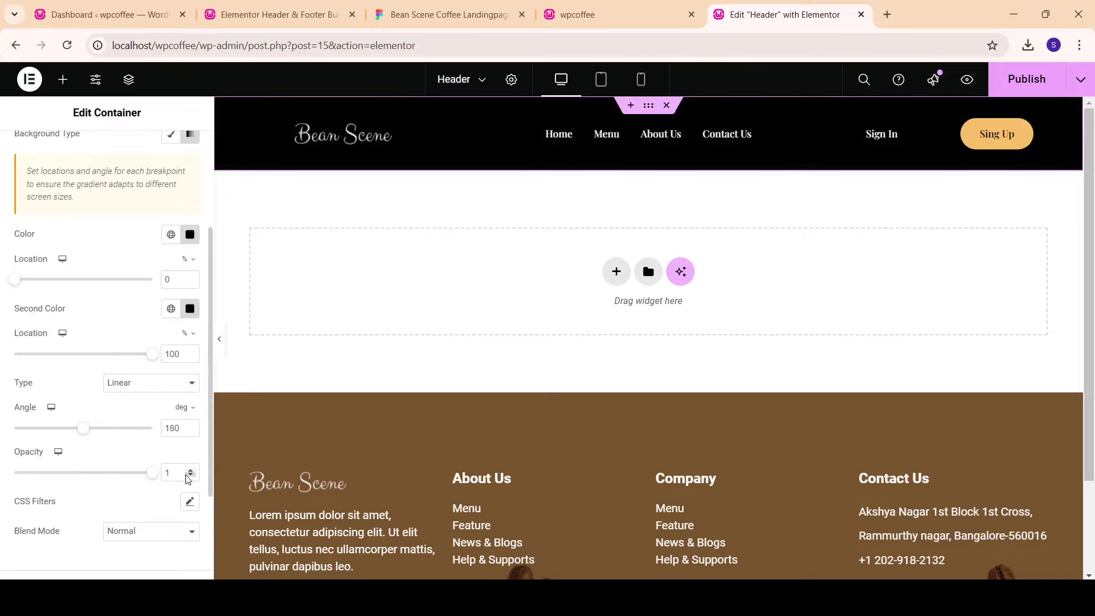
click(1026, 79)
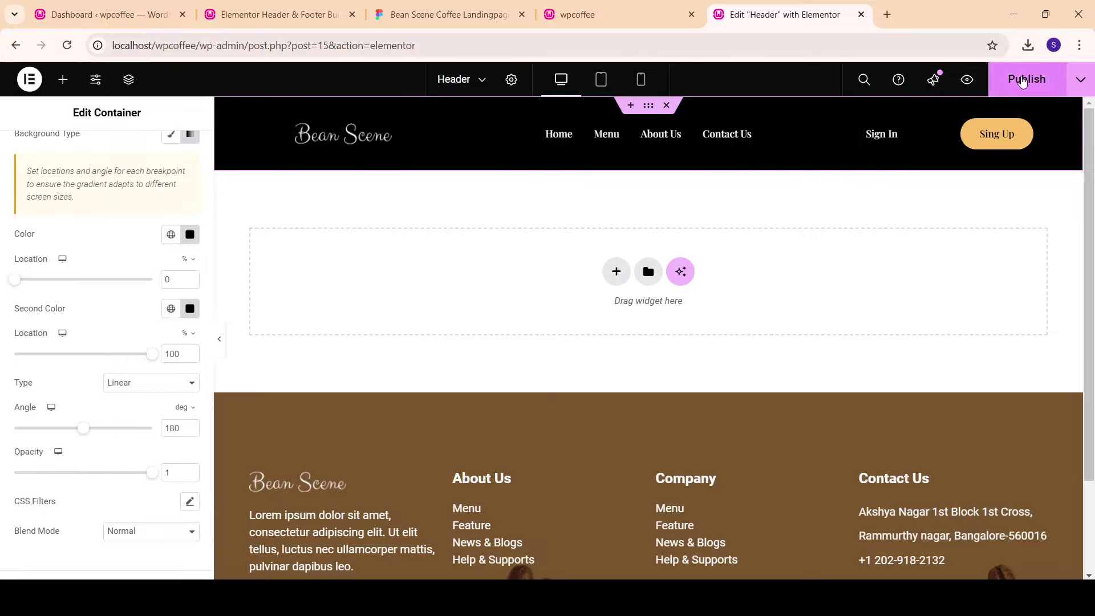
Step: Reload the live wpcoffee homepage to view the black header
click(616, 14)
click(66, 46)
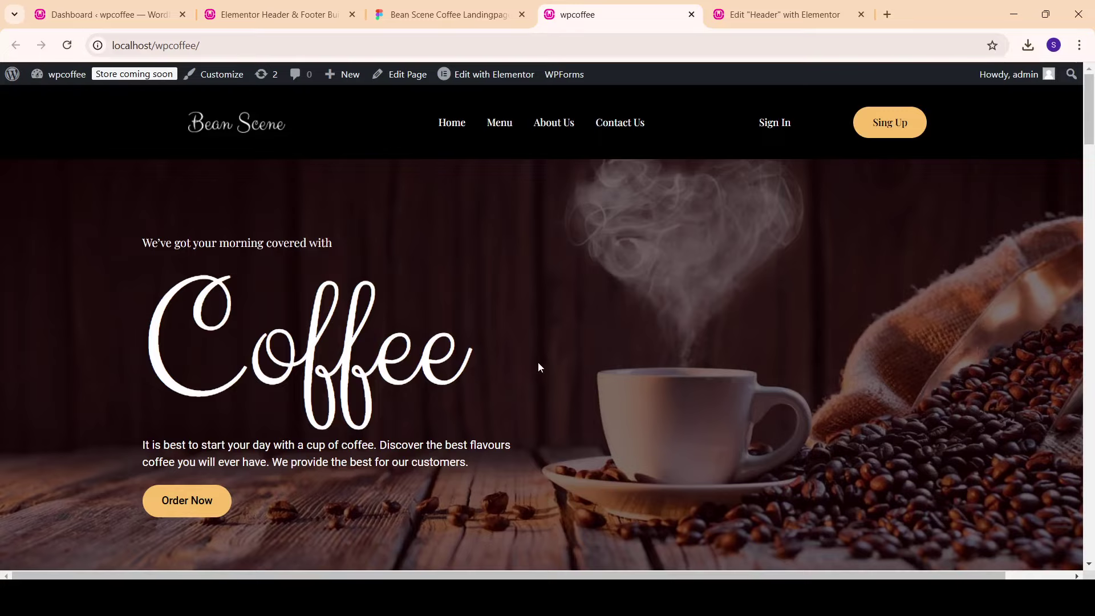
Step: Read the hero tagline's typography in Figma: Playfair Display Medium 22
click(445, 14)
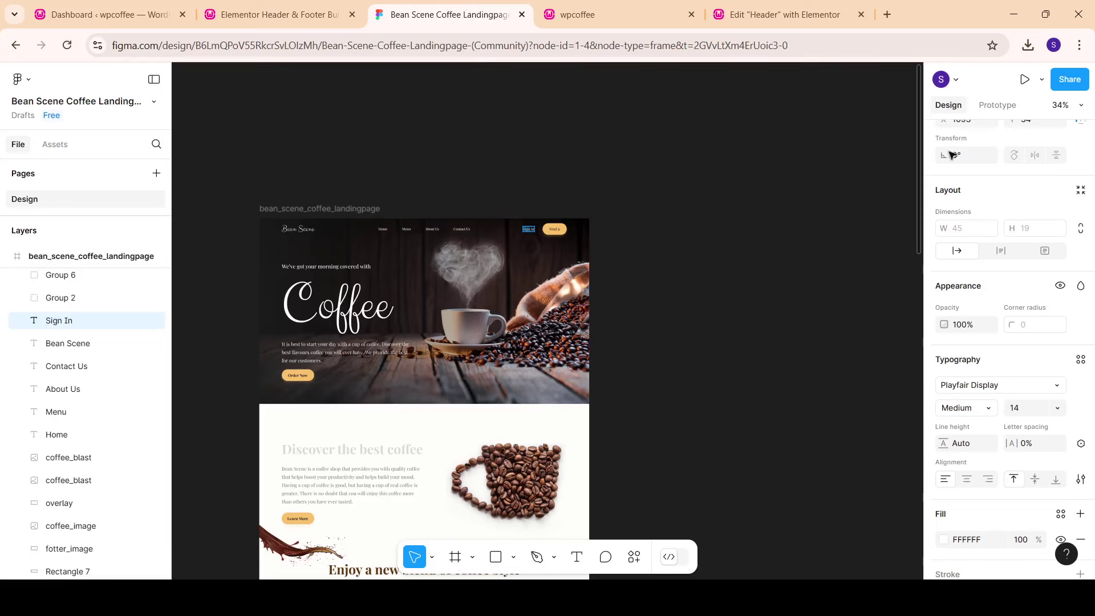
ctrl+scroll(349, 330, up, 3)
ctrl+scroll(303, 228, up, 2)
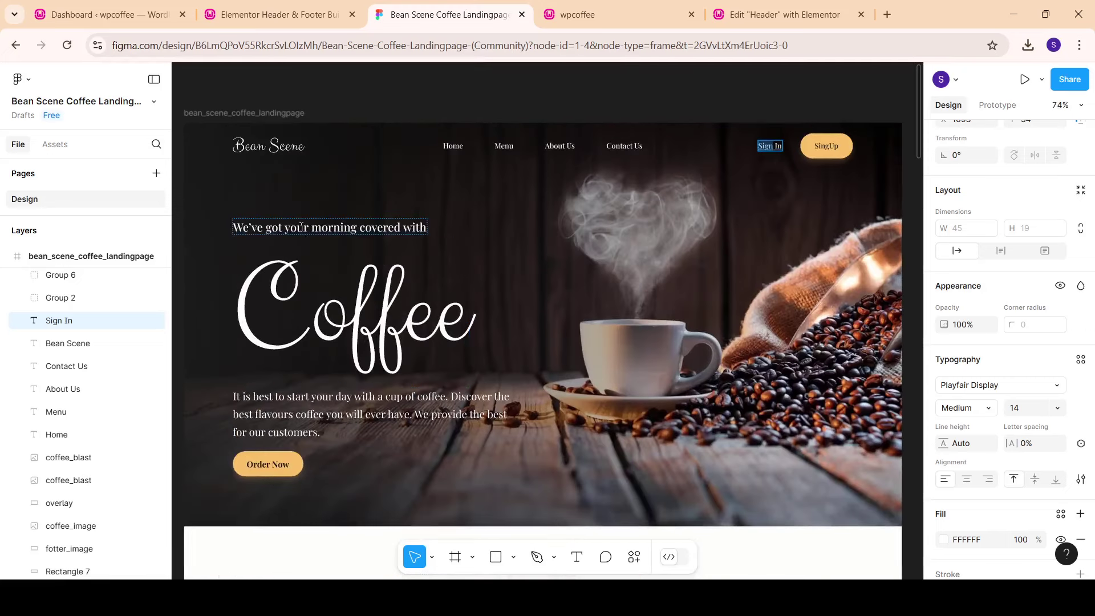
double_click(302, 227)
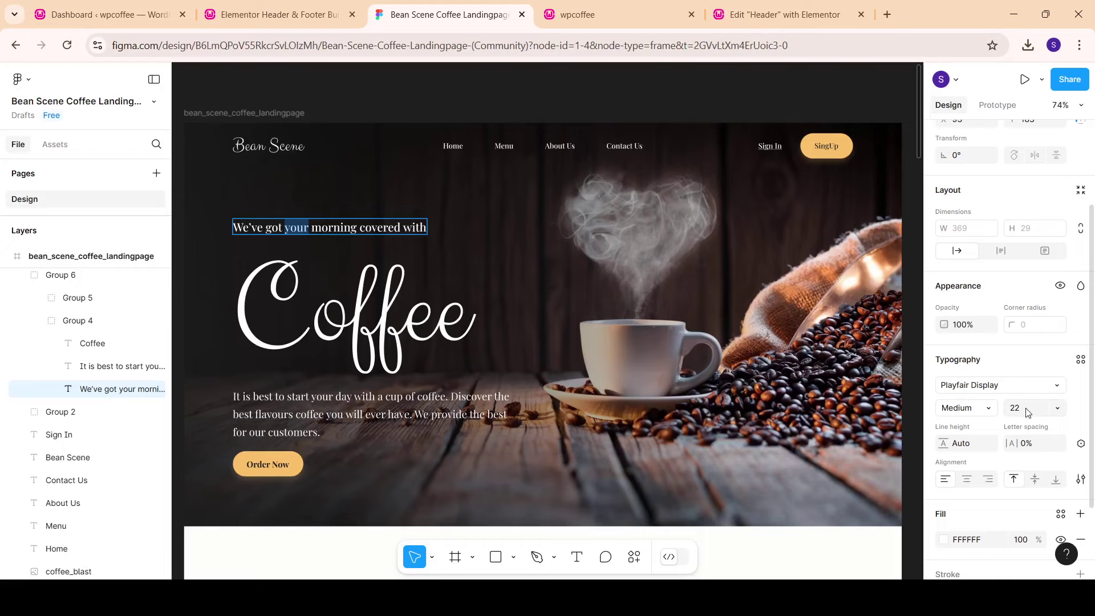
click(605, 14)
click(790, 14)
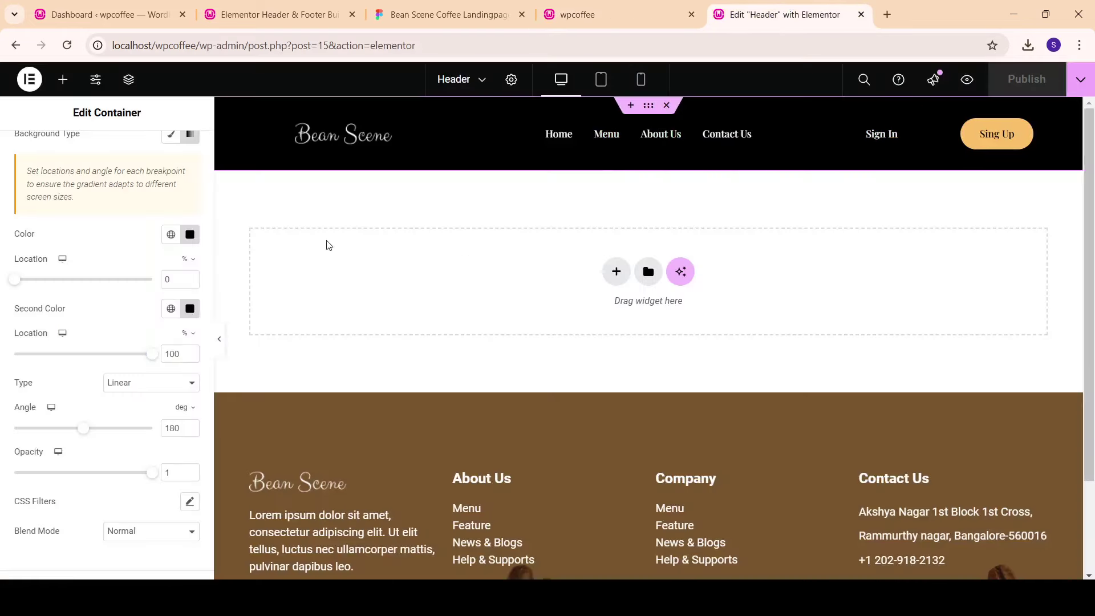
Step: Open the homepage in Elementor from the live site and close the Header editor
click(587, 14)
mouse_move(486, 74)
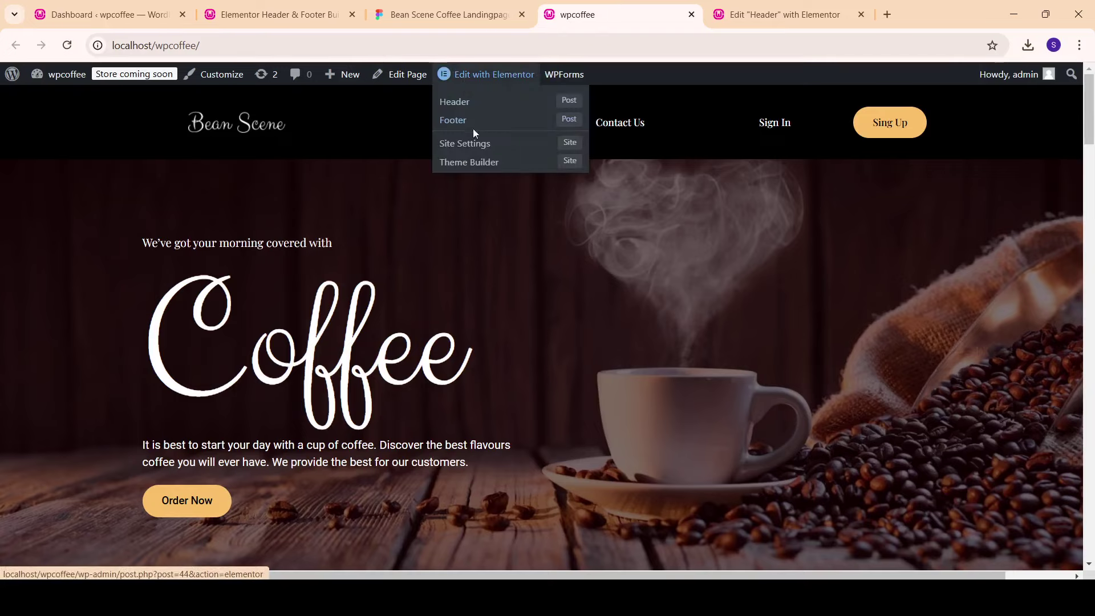
click(484, 80)
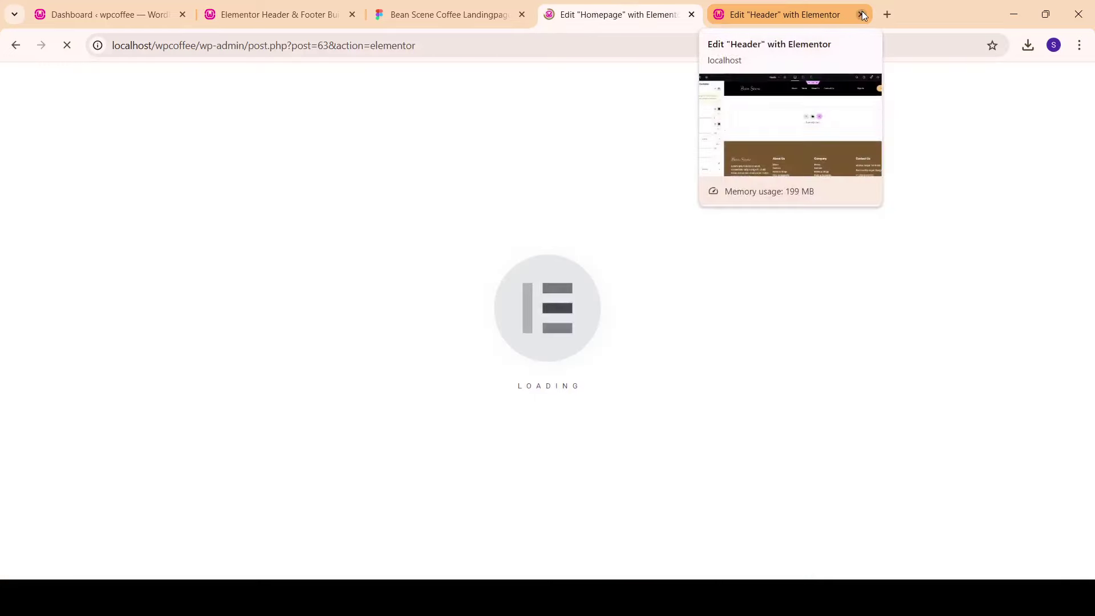
click(862, 15)
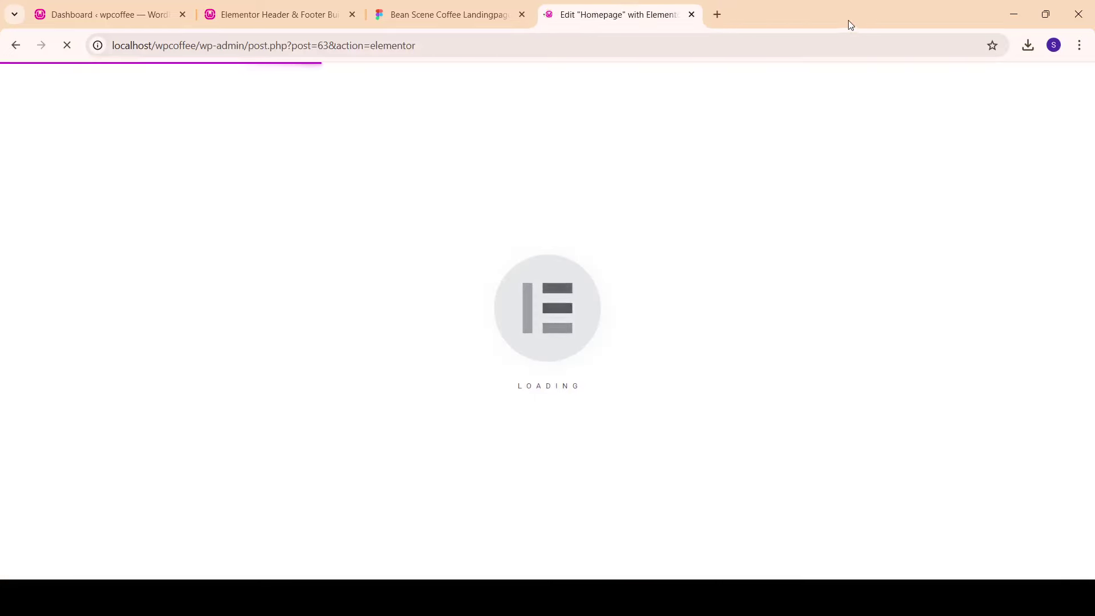
click(501, 5)
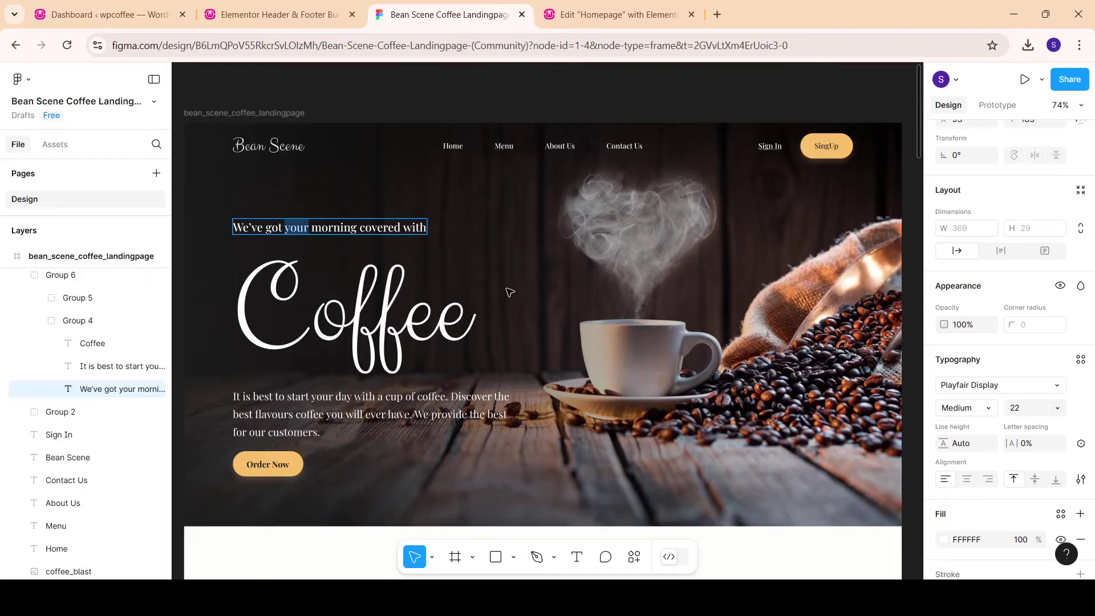
Step: Read the Figma hero paragraph's type (Playfair Display Regular 20, line height 34) and return to Elementor
click(583, 12)
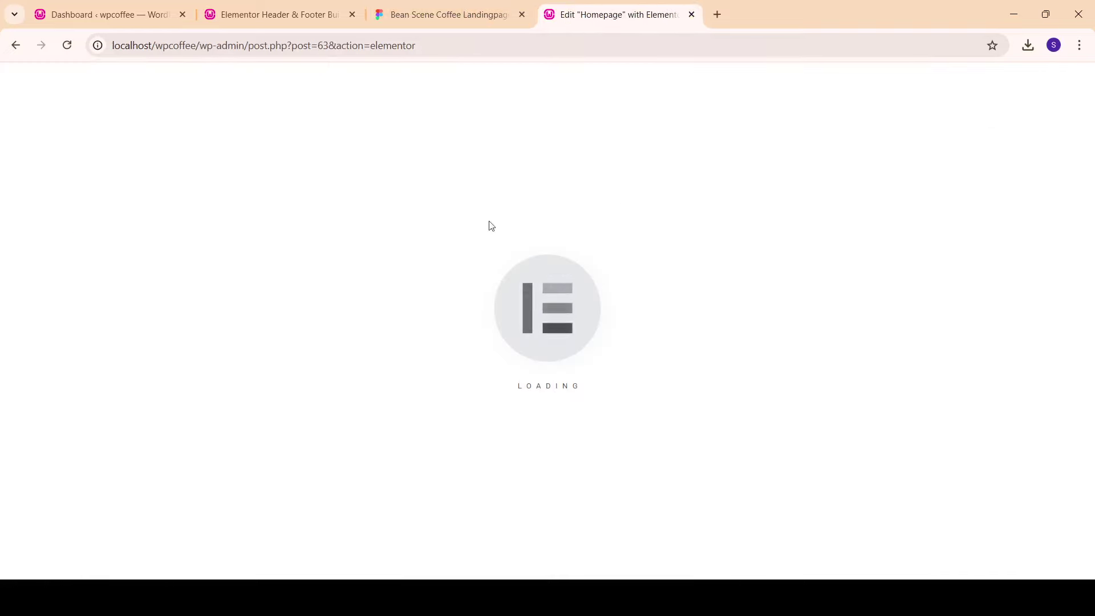
click(429, 5)
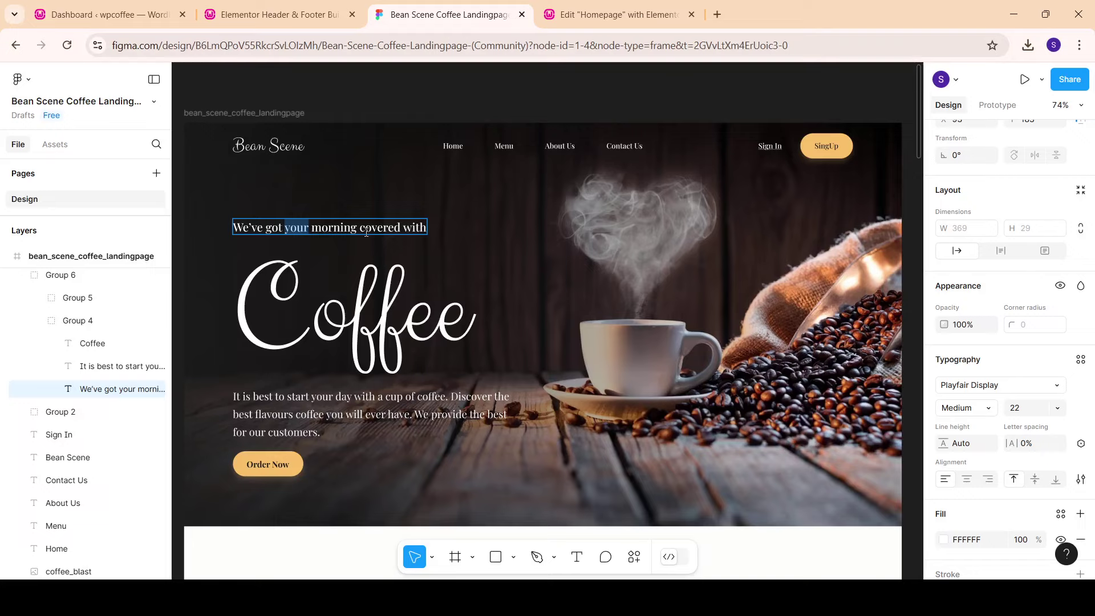
click(356, 402)
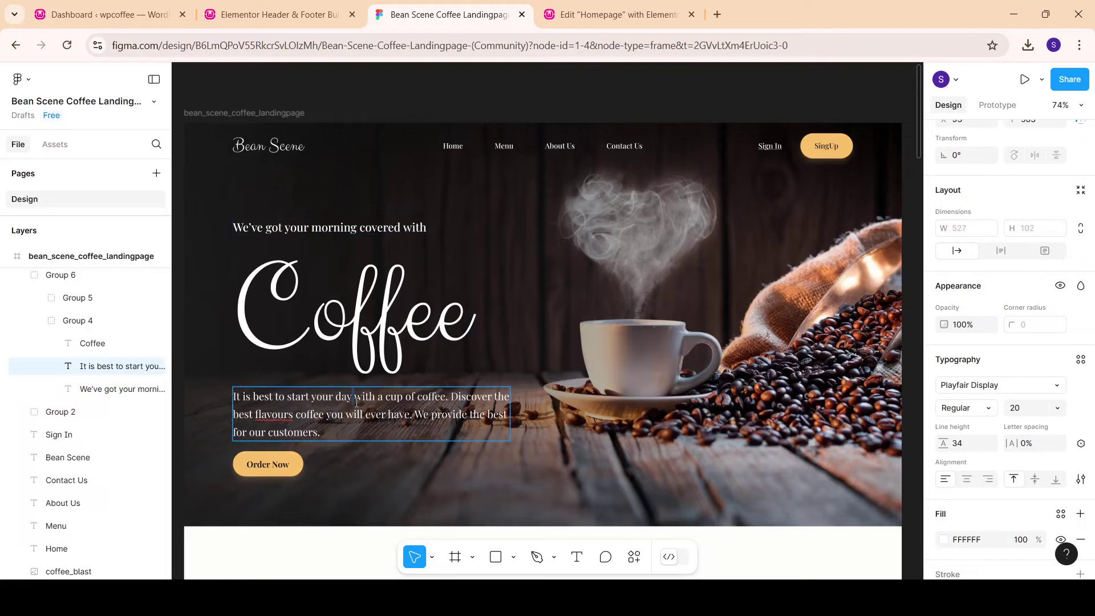
click(616, 14)
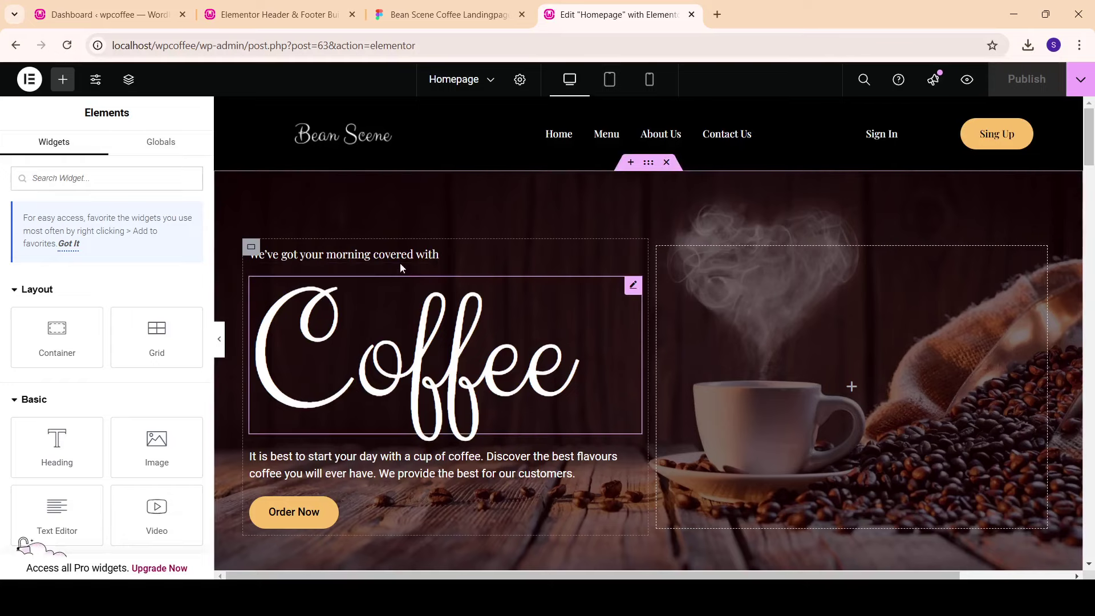
Step: Set the tagline typography to size 22 and weight 500 (Medium)
click(633, 253)
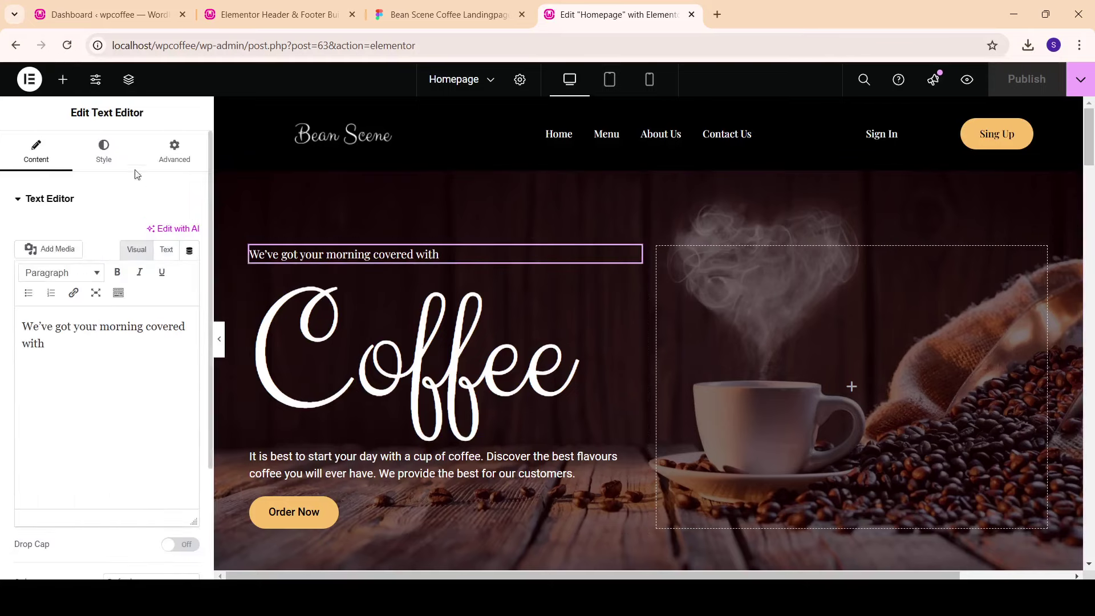
click(121, 143)
click(190, 293)
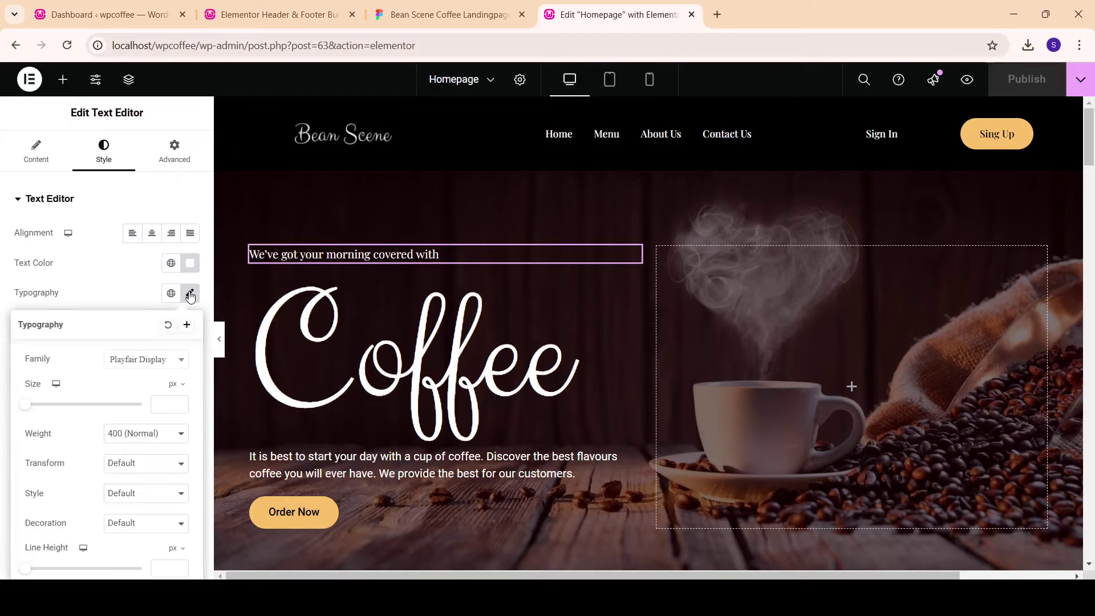
click(160, 400)
click(164, 404)
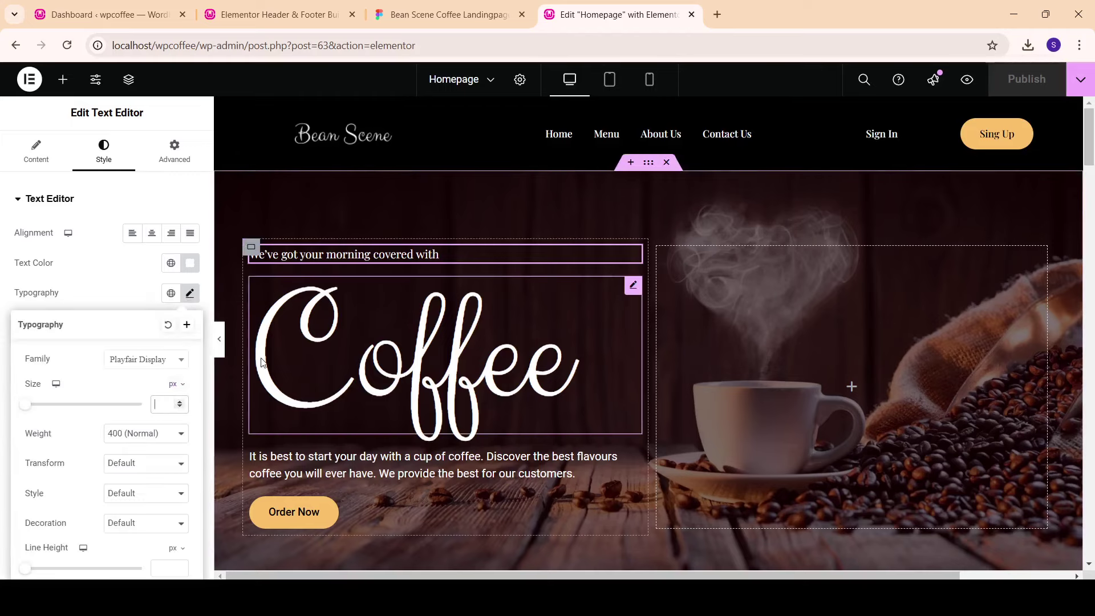
text(22)
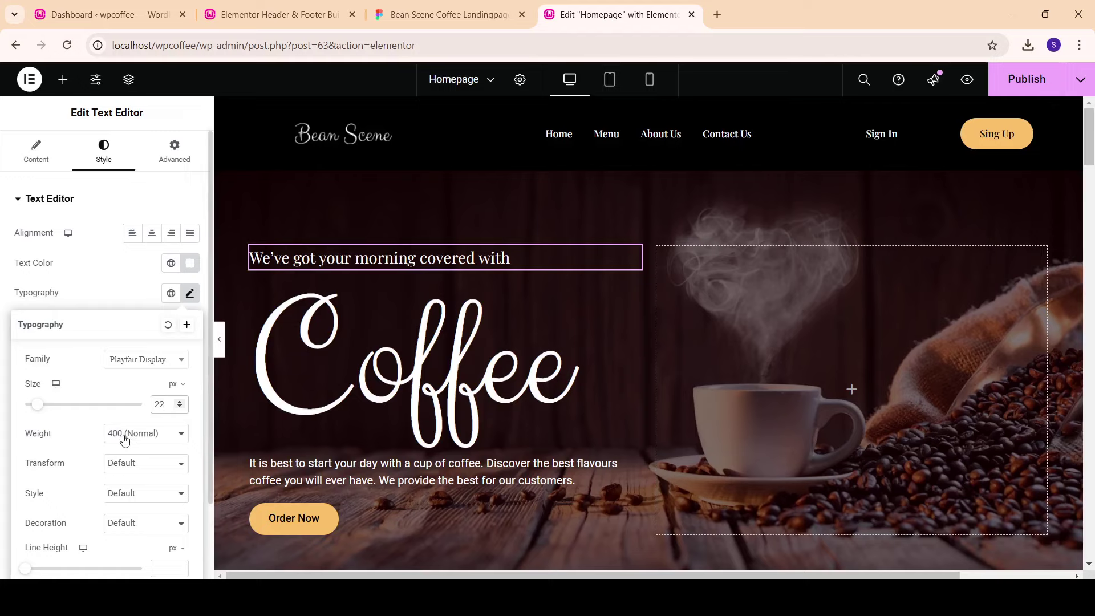
click(124, 435)
click(135, 295)
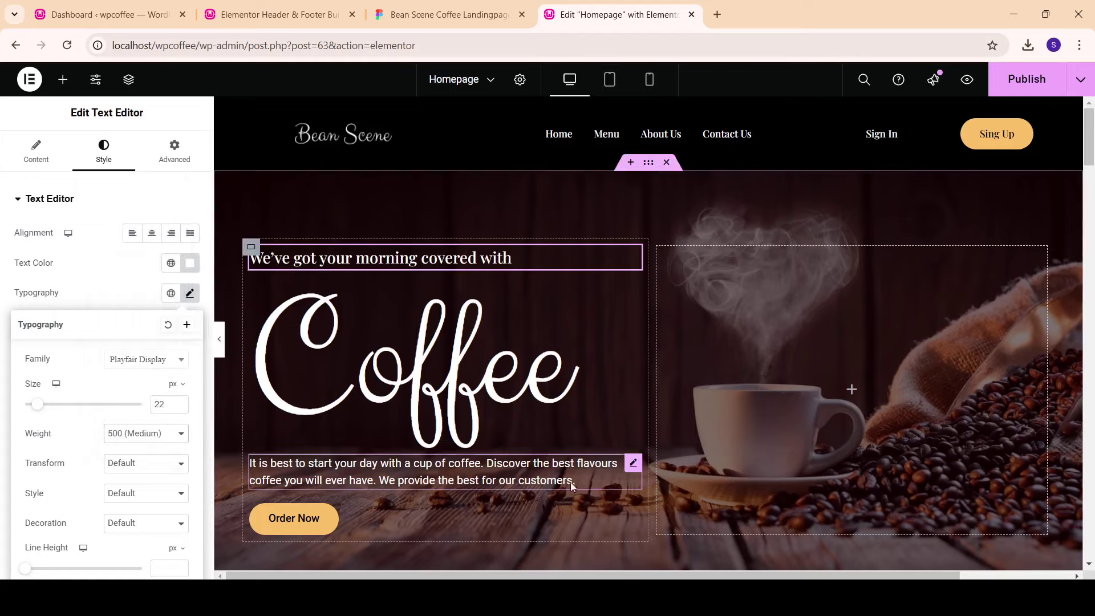
Step: Give the body paragraph below Coffee size 20 in Playfair Display
click(629, 466)
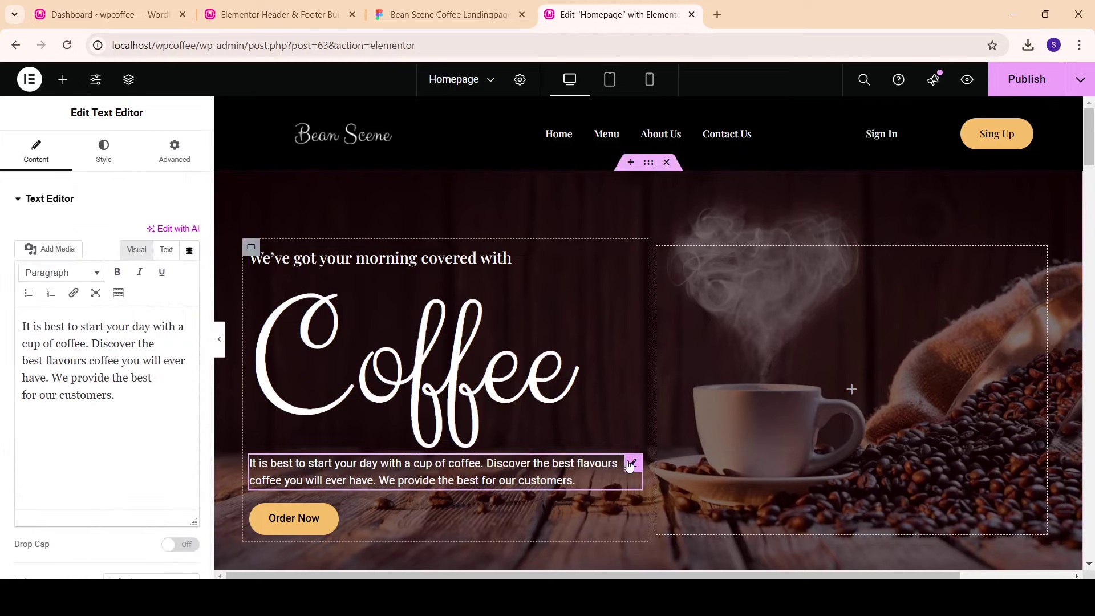
click(105, 162)
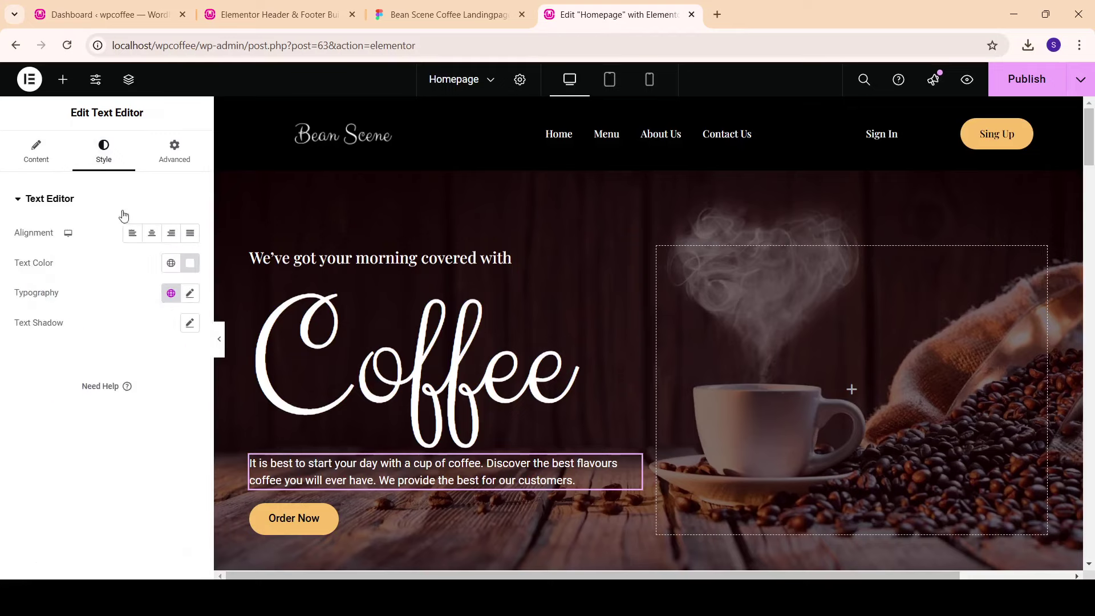
click(190, 293)
text(2)
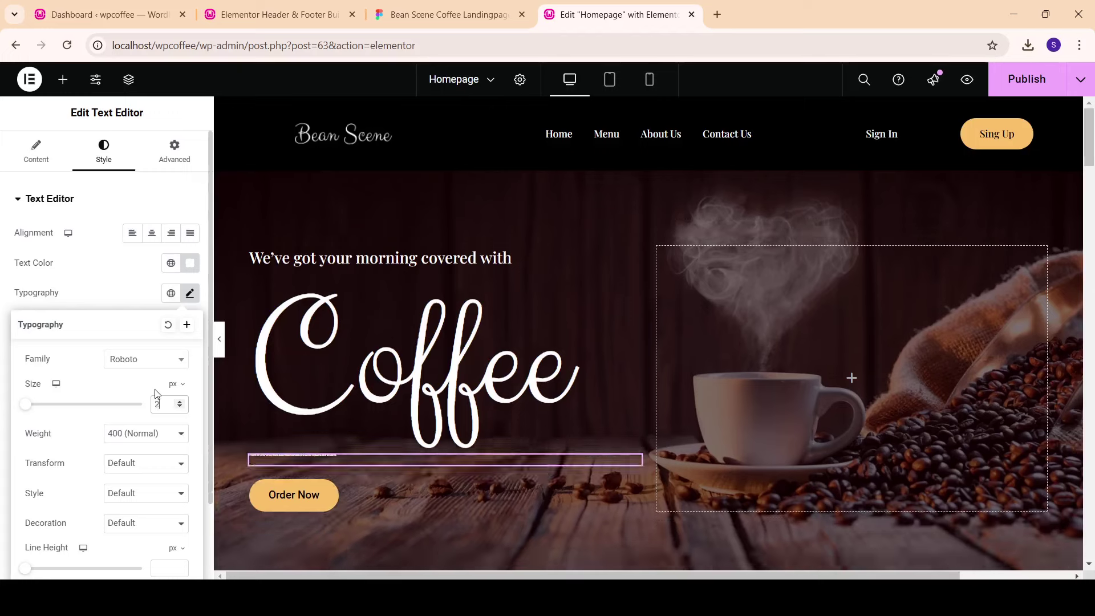
text(0)
click(165, 359)
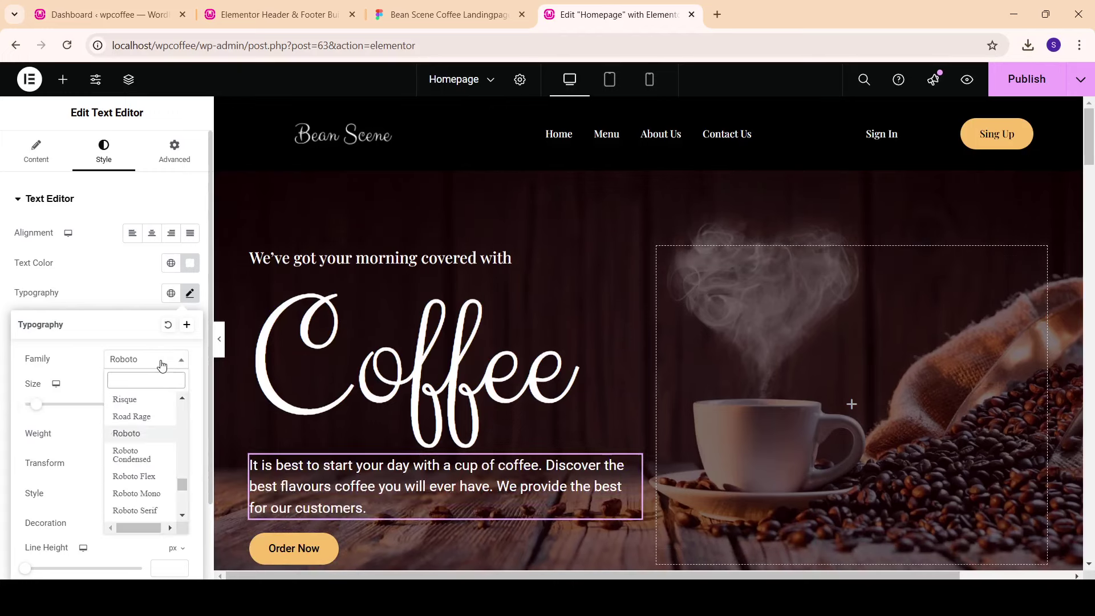
text(play)
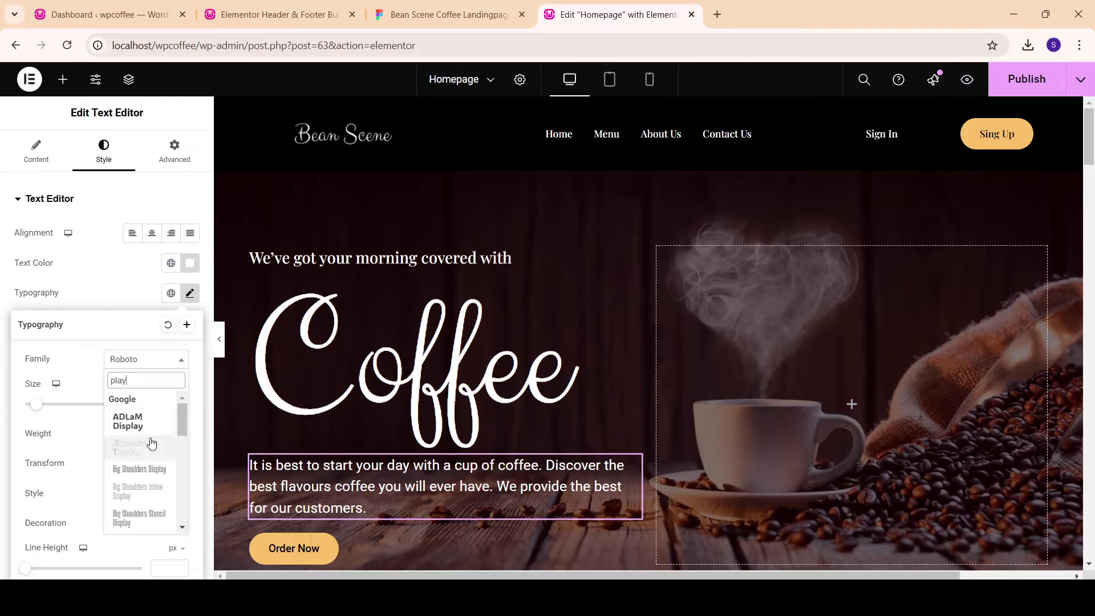
scroll(152, 450, down, 5)
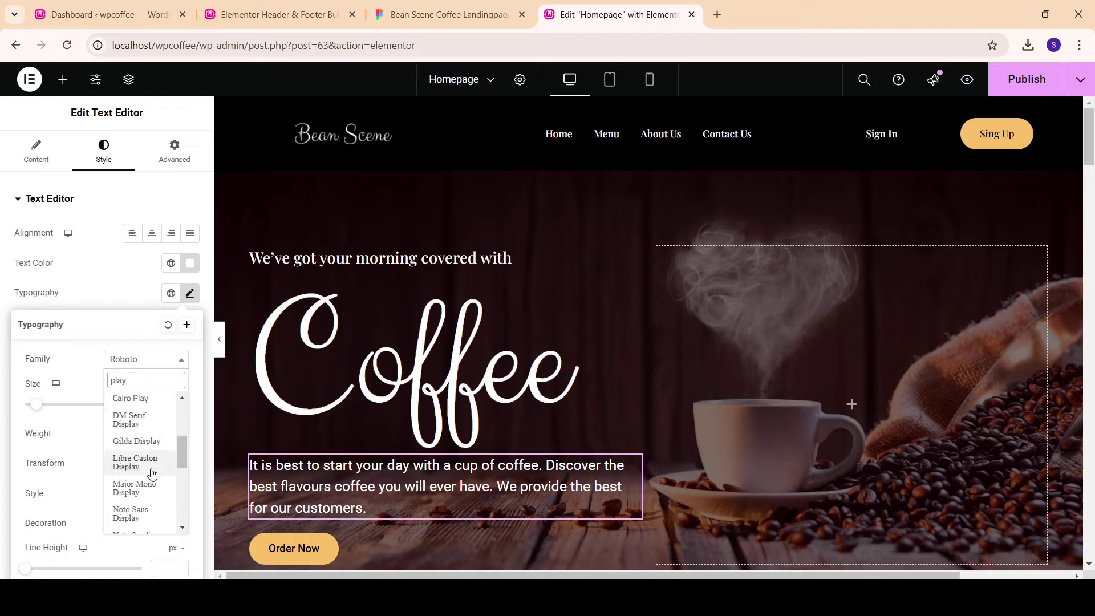
scroll(152, 476, down, 5)
scroll(152, 485, down, 5)
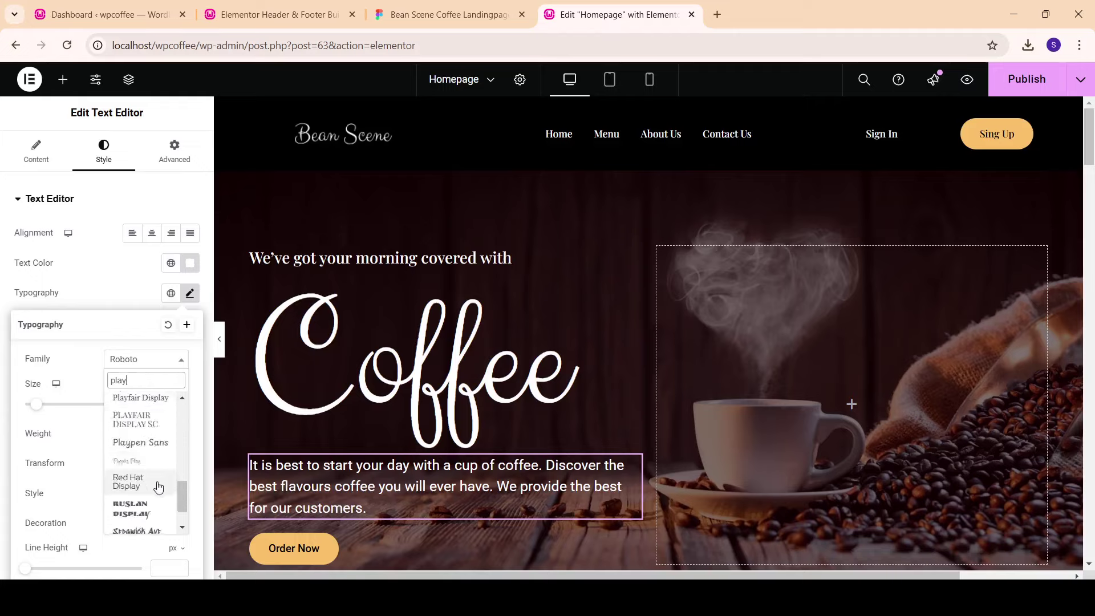
scroll(151, 497, down, 1)
scroll(151, 506, up, 1)
scroll(153, 505, up, 2)
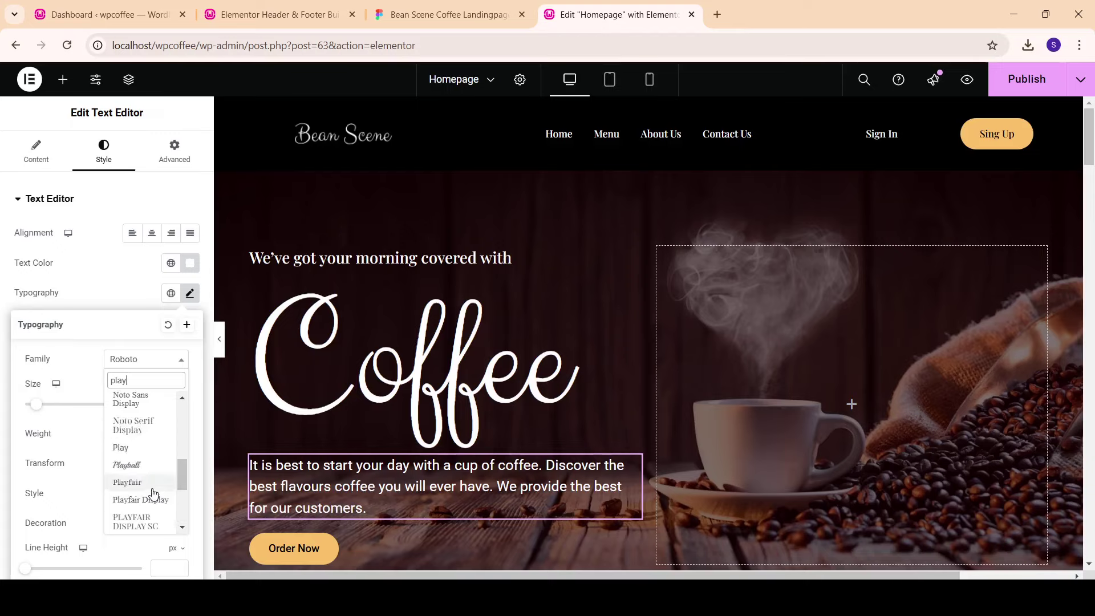
scroll(155, 505, up, 2)
click(151, 509)
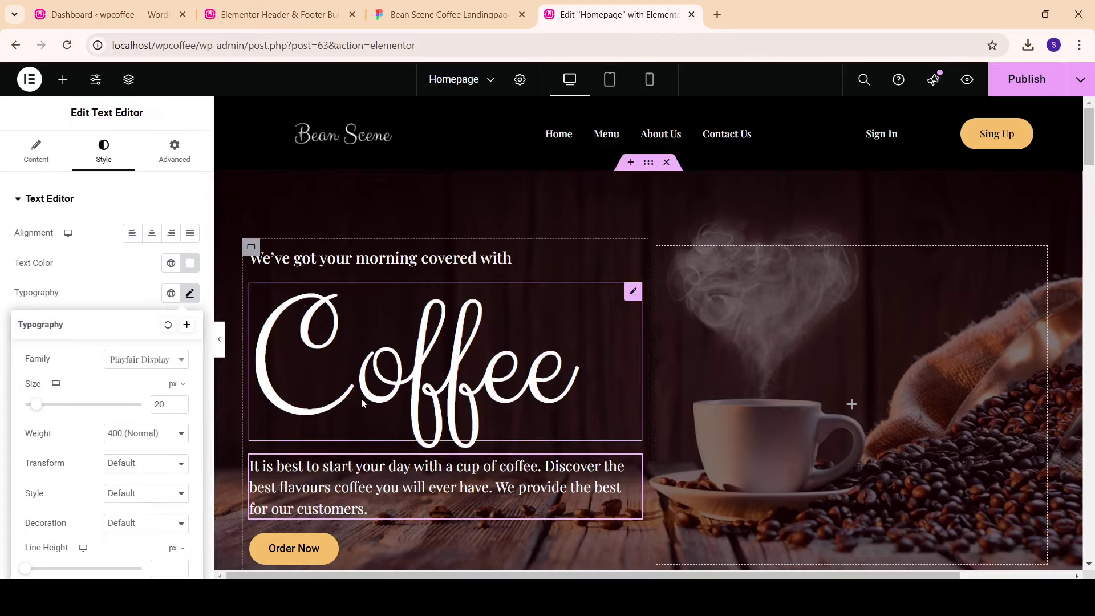
click(988, 128)
click(1027, 78)
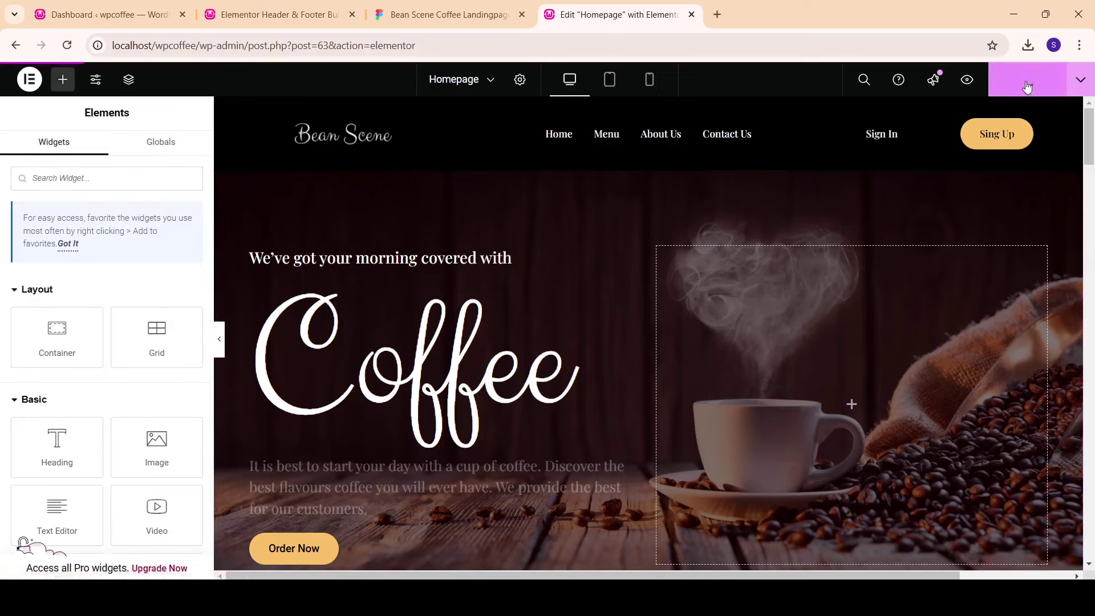
click(469, 6)
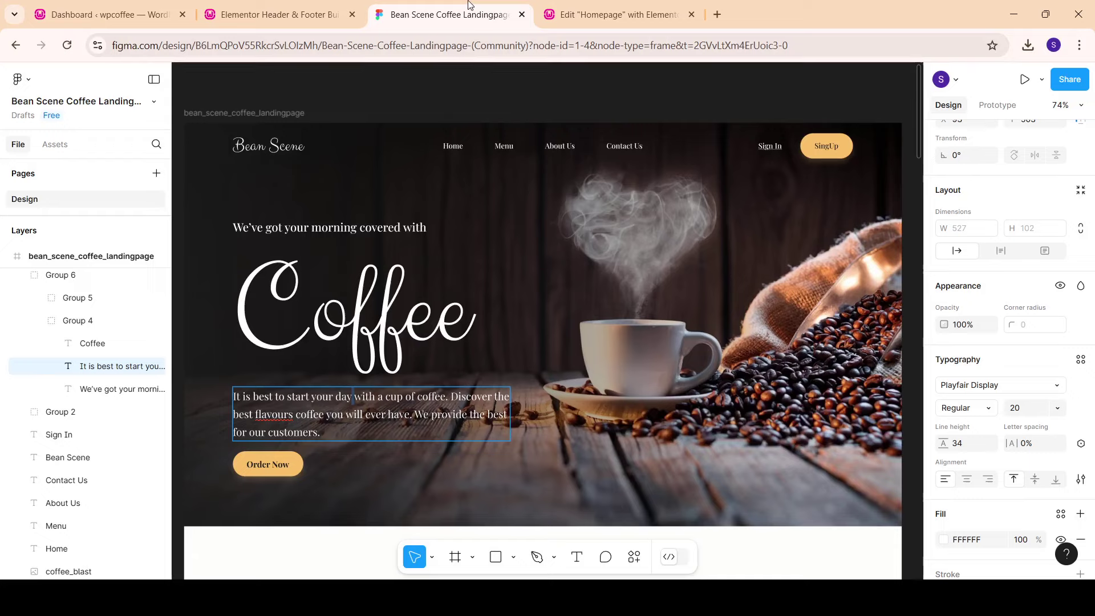
click(271, 463)
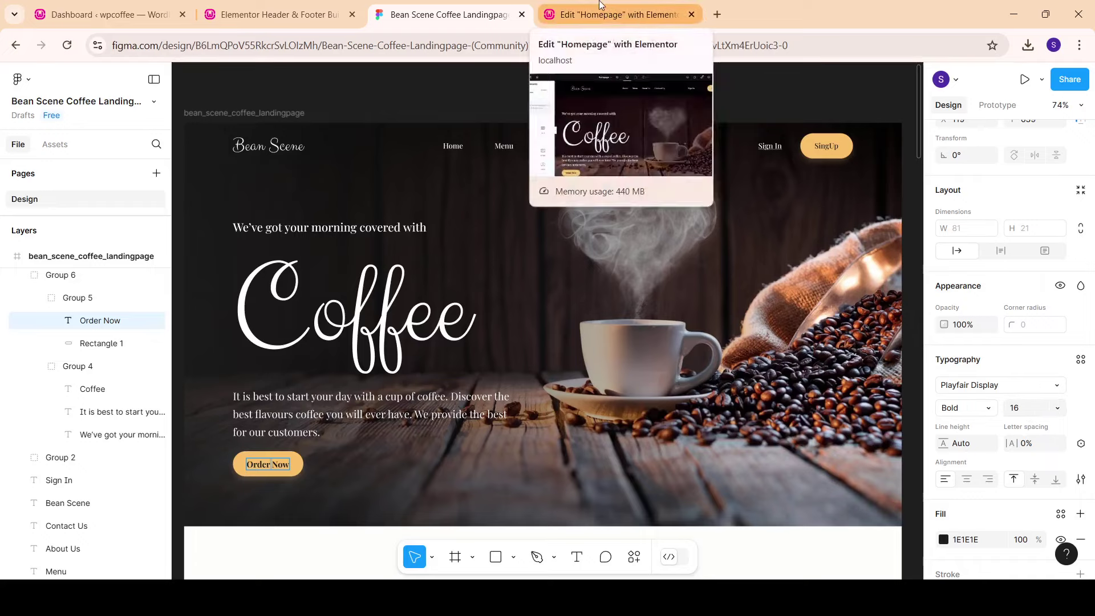
click(616, 7)
scroll(399, 439, down, 3)
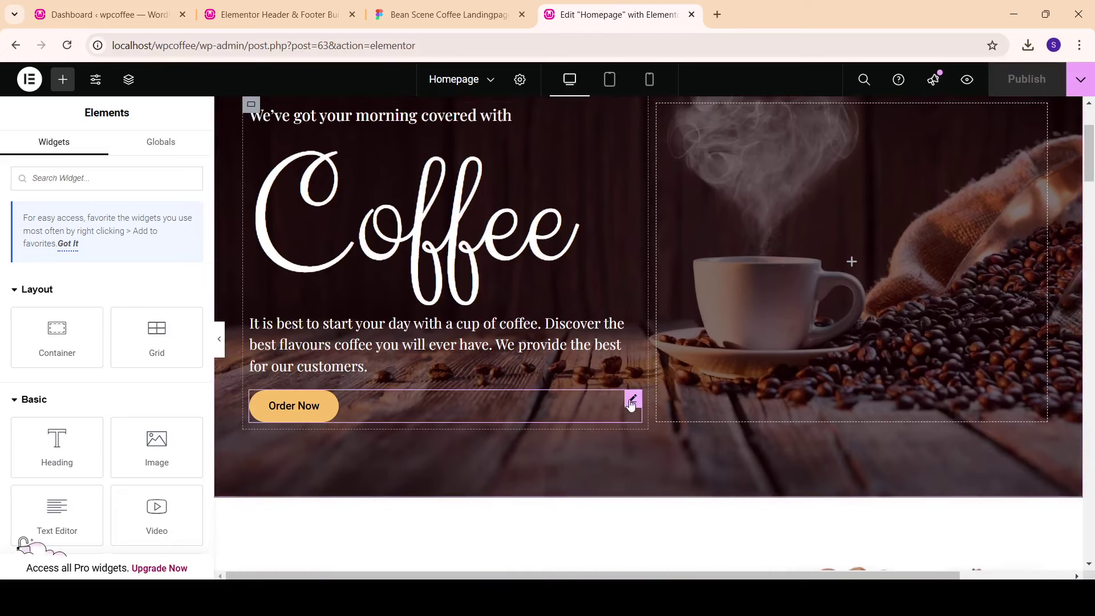
Step: Set the Order Now button's typography to Playfair Display, size 16
click(633, 399)
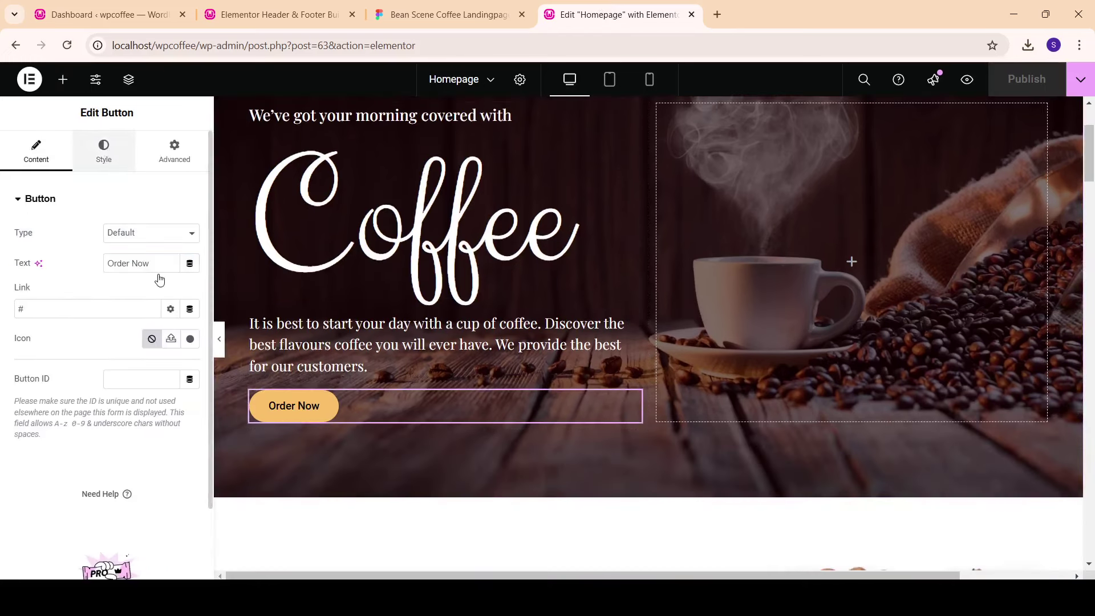
click(103, 151)
click(190, 263)
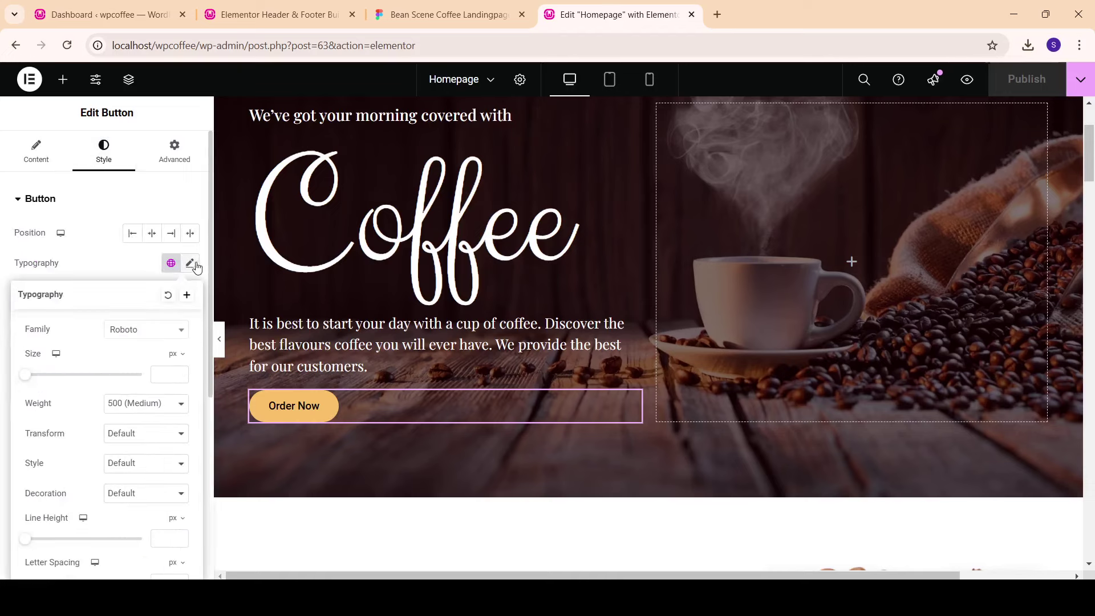
click(158, 333)
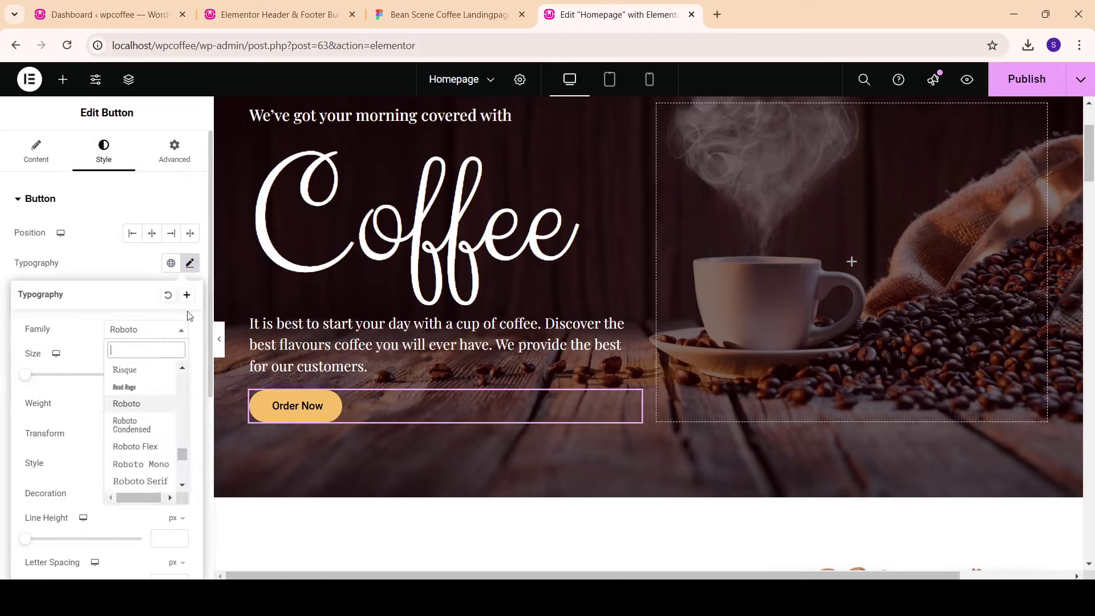
text(play)
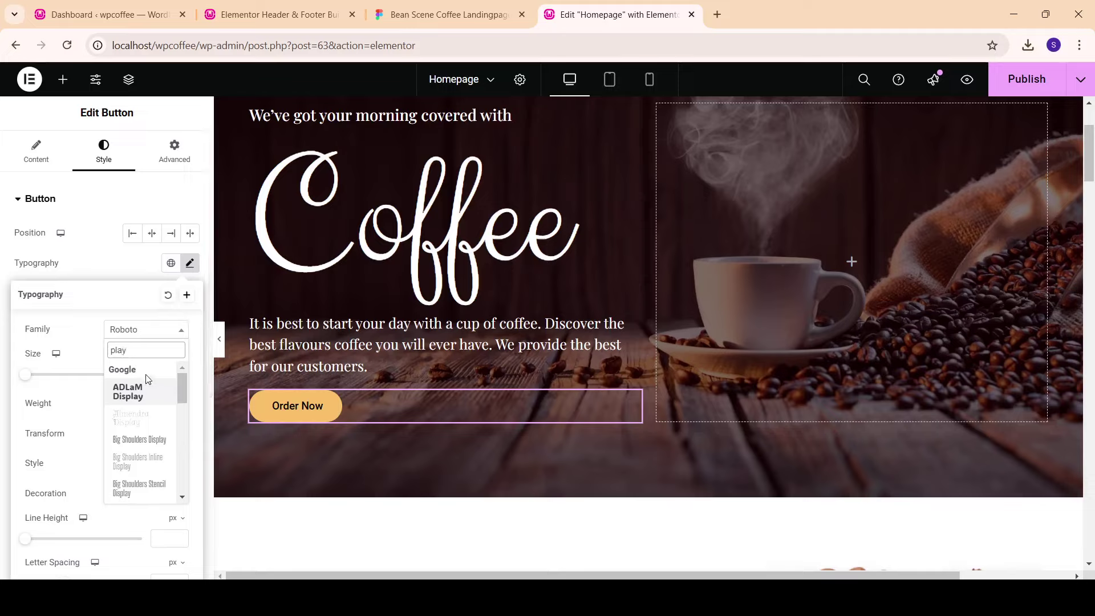
scroll(146, 388, down, 3)
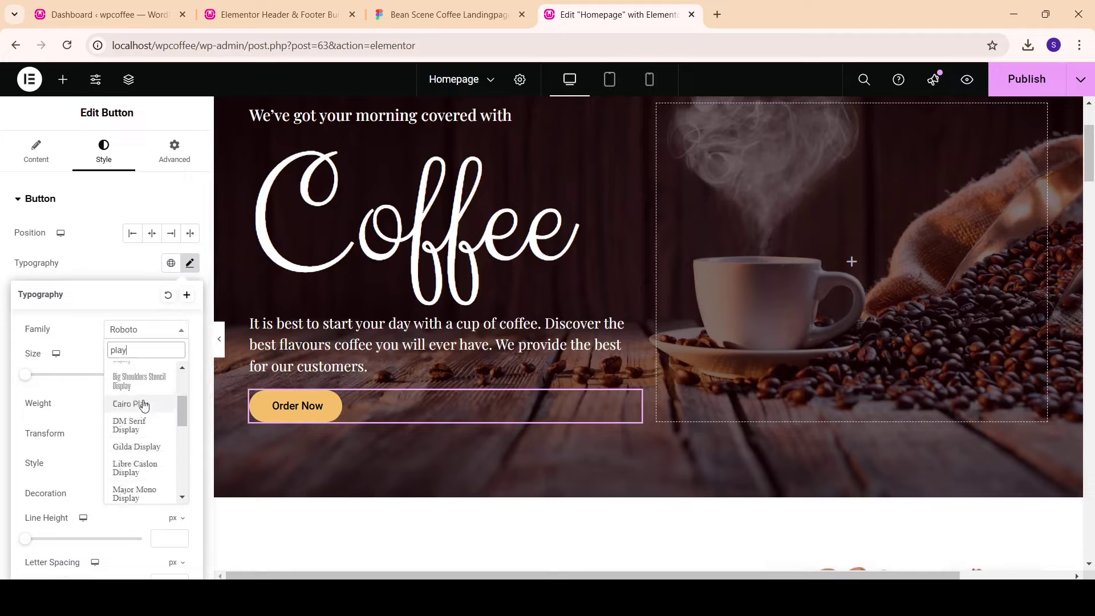
scroll(143, 411, down, 3)
scroll(143, 433, down, 3)
click(143, 450)
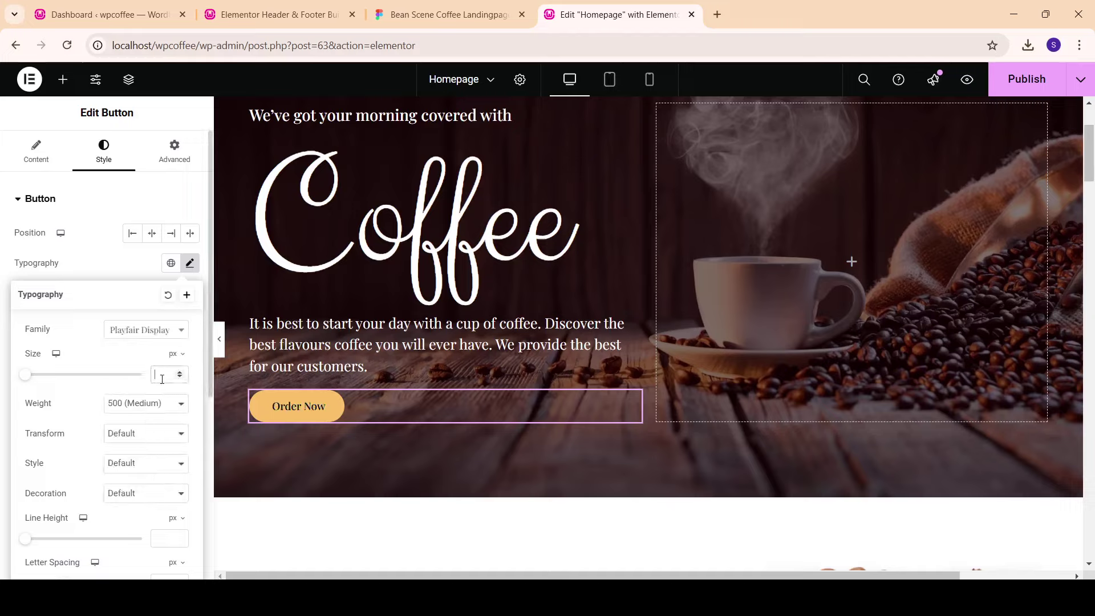
text(16)
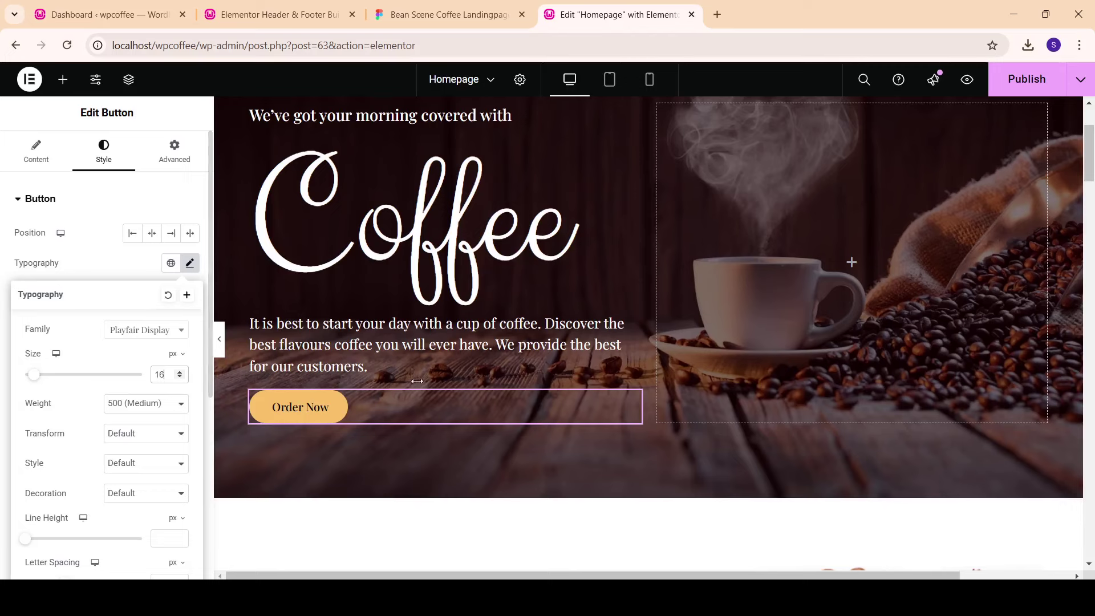
Step: Publish the homepage and compare the button against the Figma design
click(1027, 85)
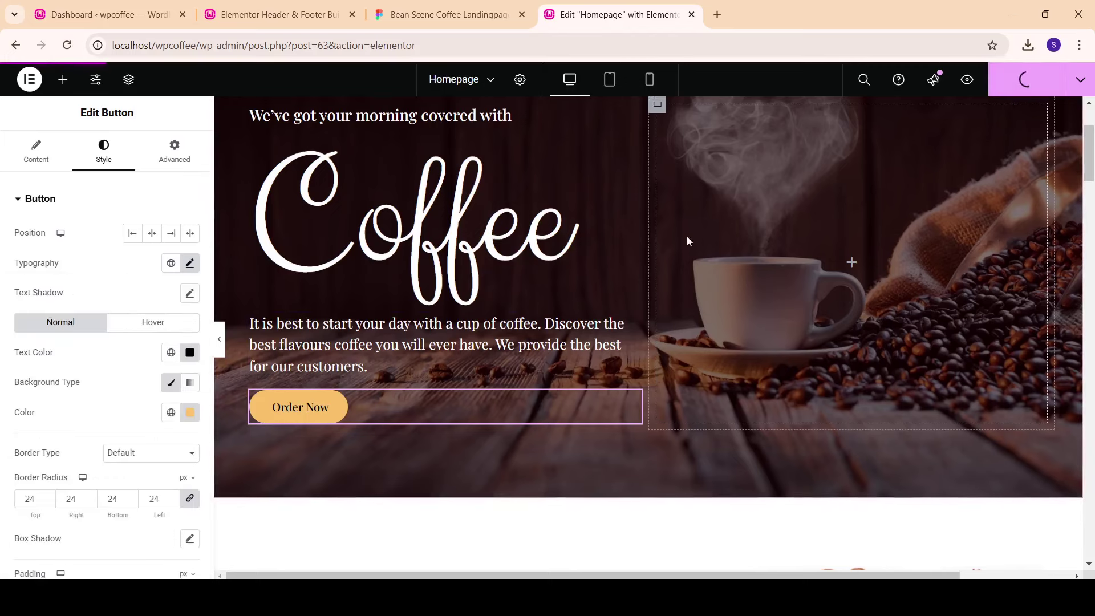
click(468, 5)
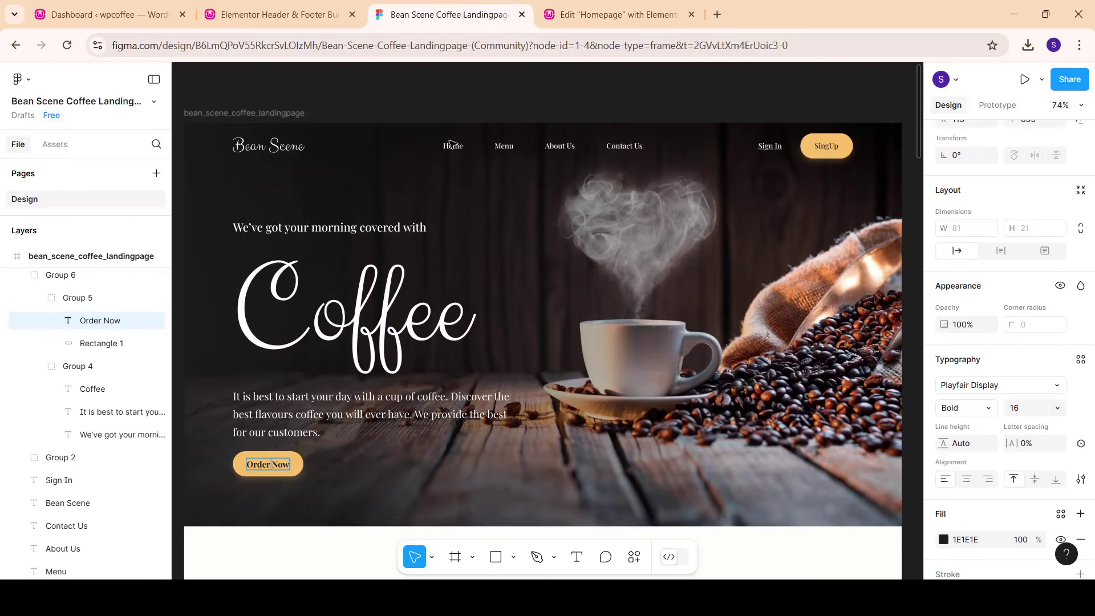
click(613, 14)
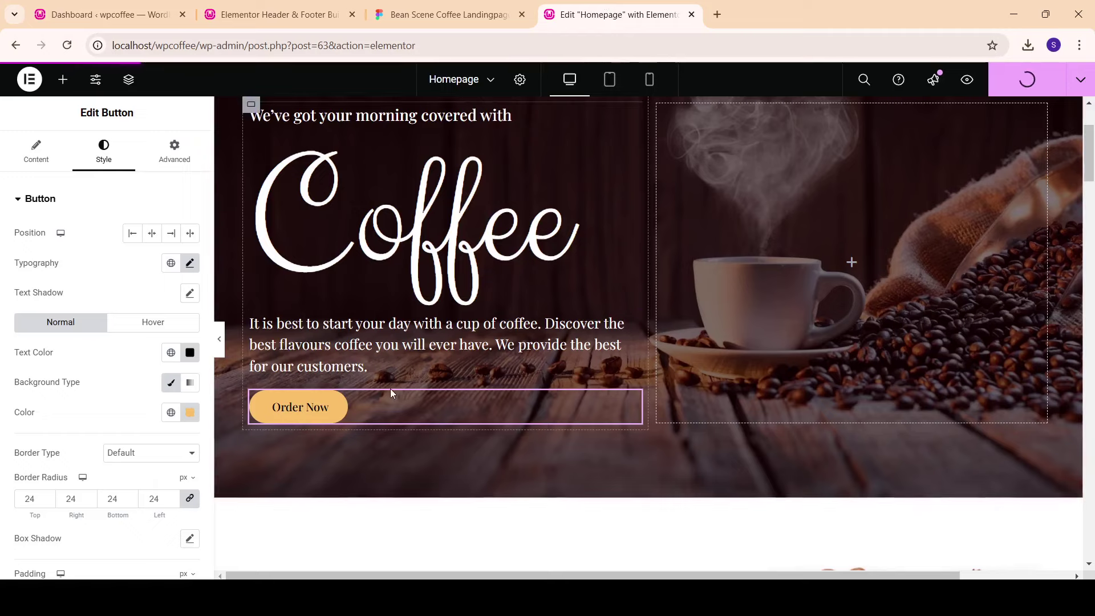
Step: Copy Order Now, paste its style onto the coffee splash image, then delete that image
right_click(631, 406)
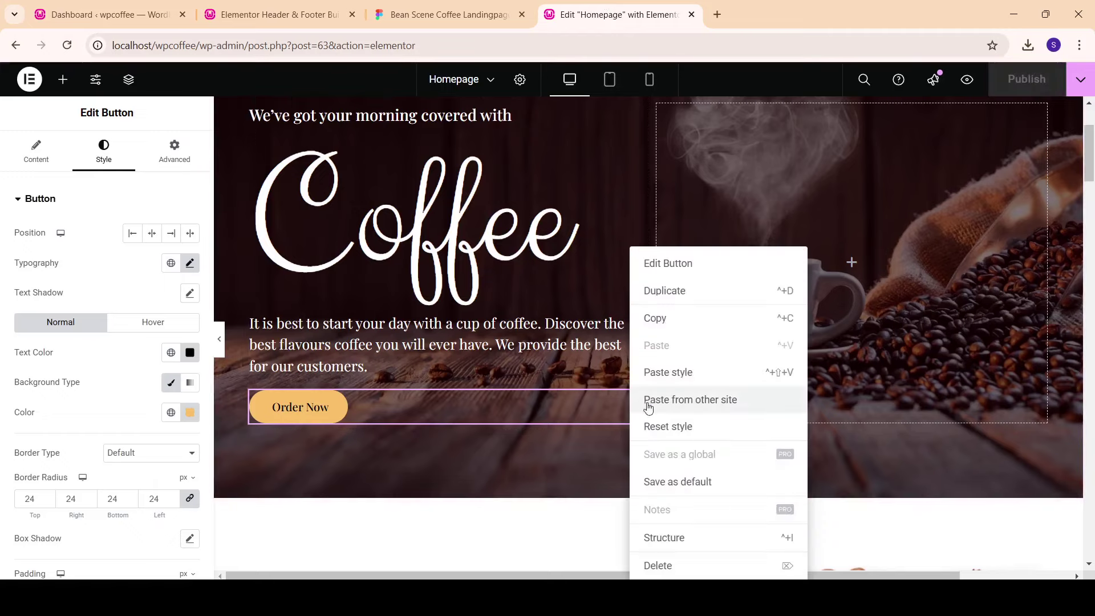
click(667, 321)
scroll(806, 350, down, 7)
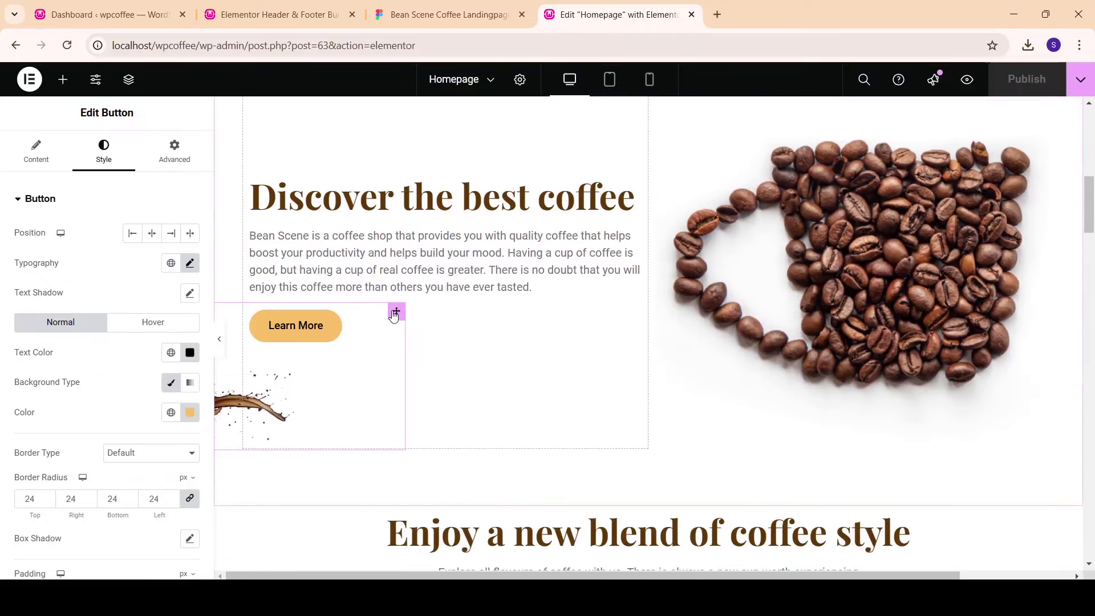
right_click(394, 315)
click(431, 374)
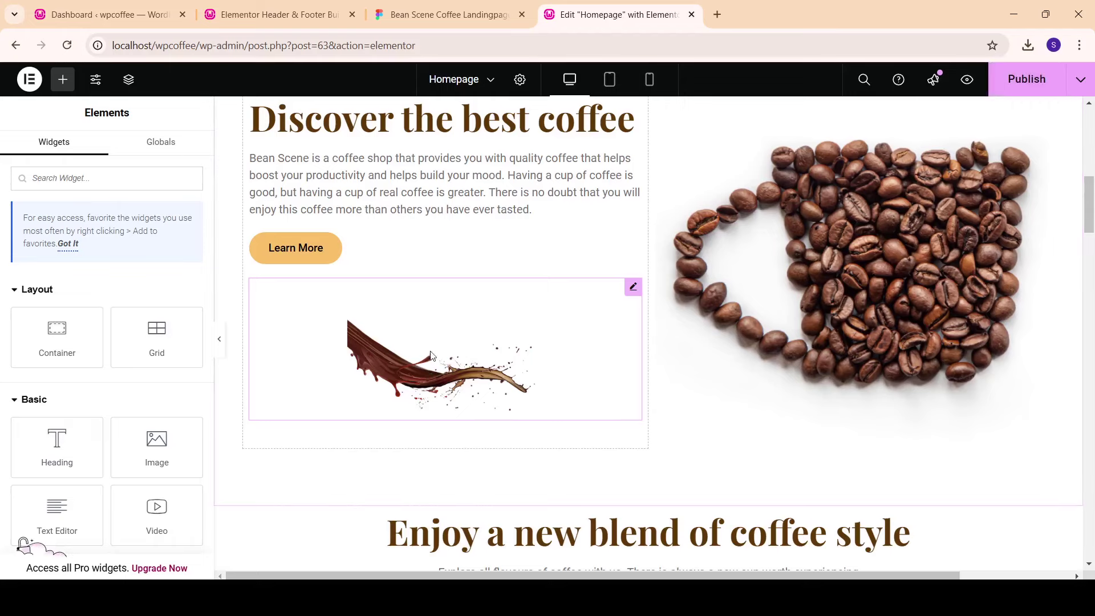
right_click(626, 295)
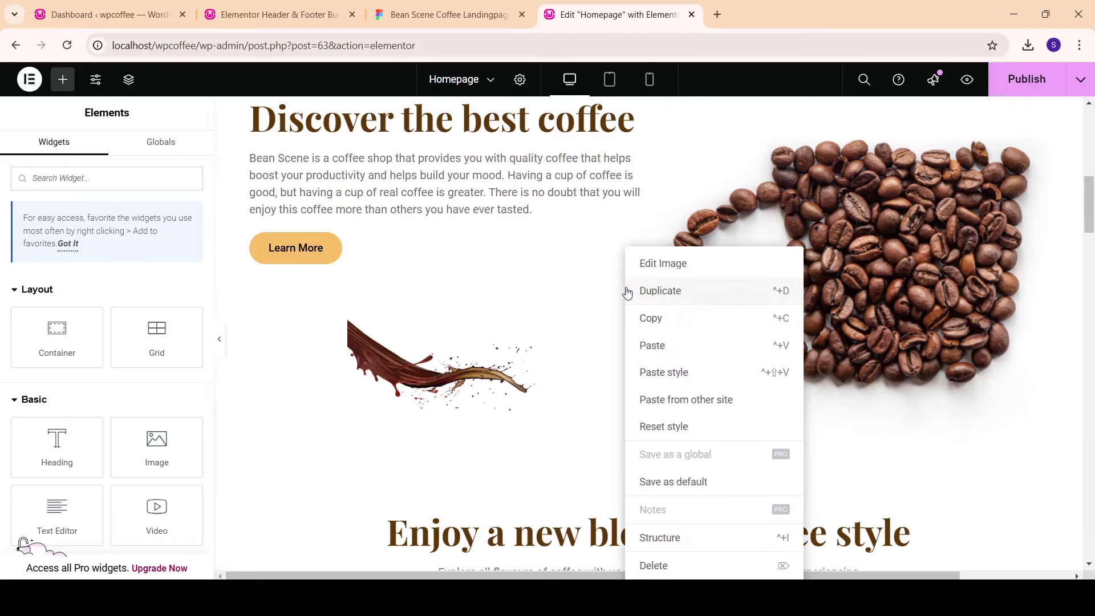
click(666, 561)
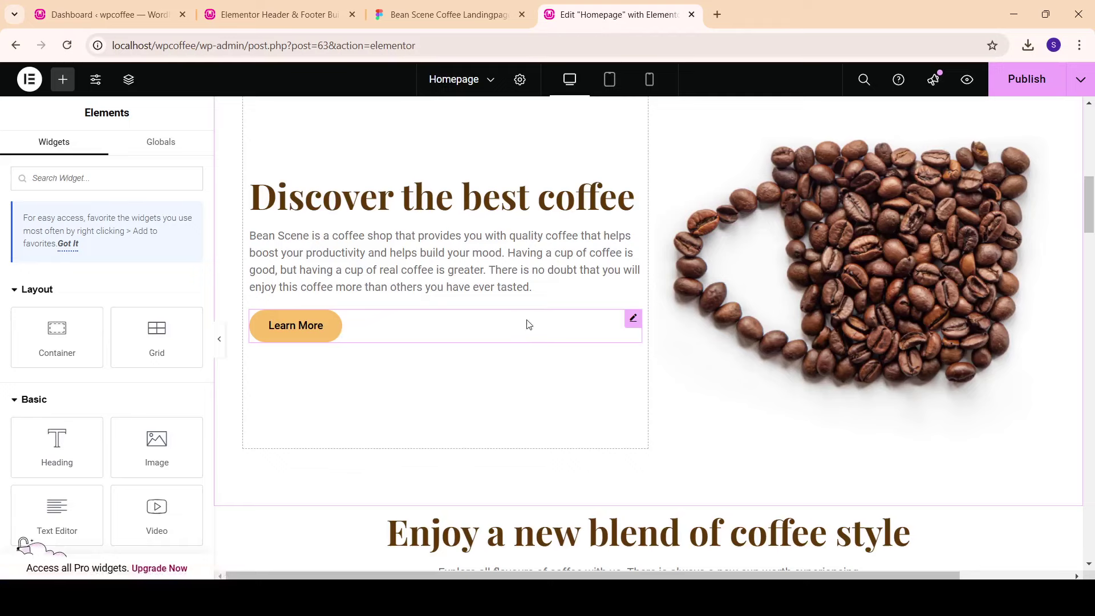
scroll(439, 254, up, 5)
Step: Copy the Order Now button again and paste its style onto Learn More and Join Us
right_click(632, 185)
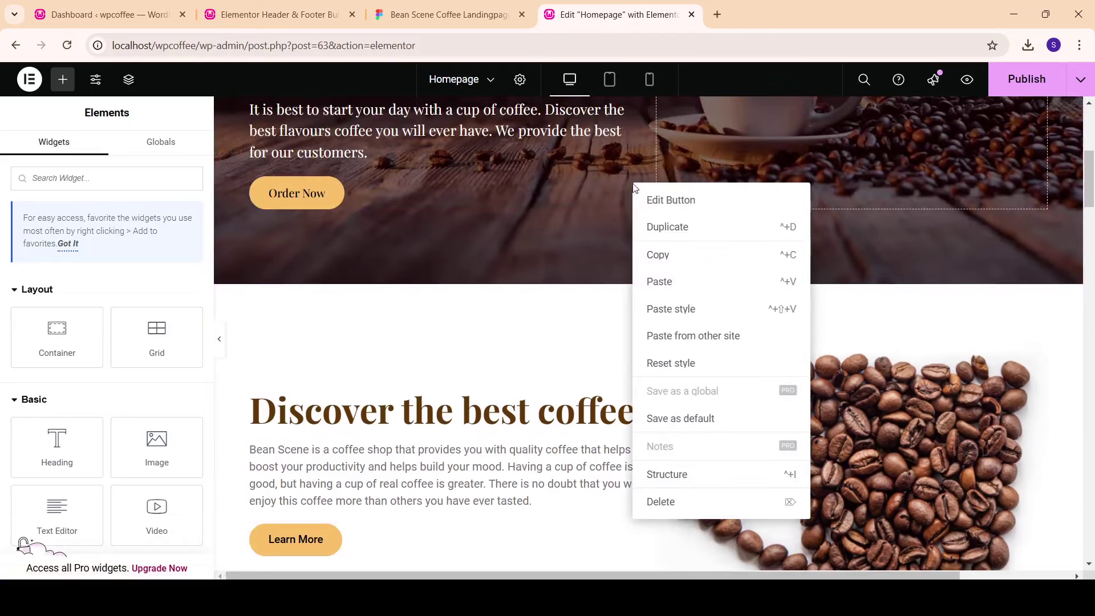
click(668, 268)
scroll(665, 259, down, 1)
scroll(537, 291, down, 3)
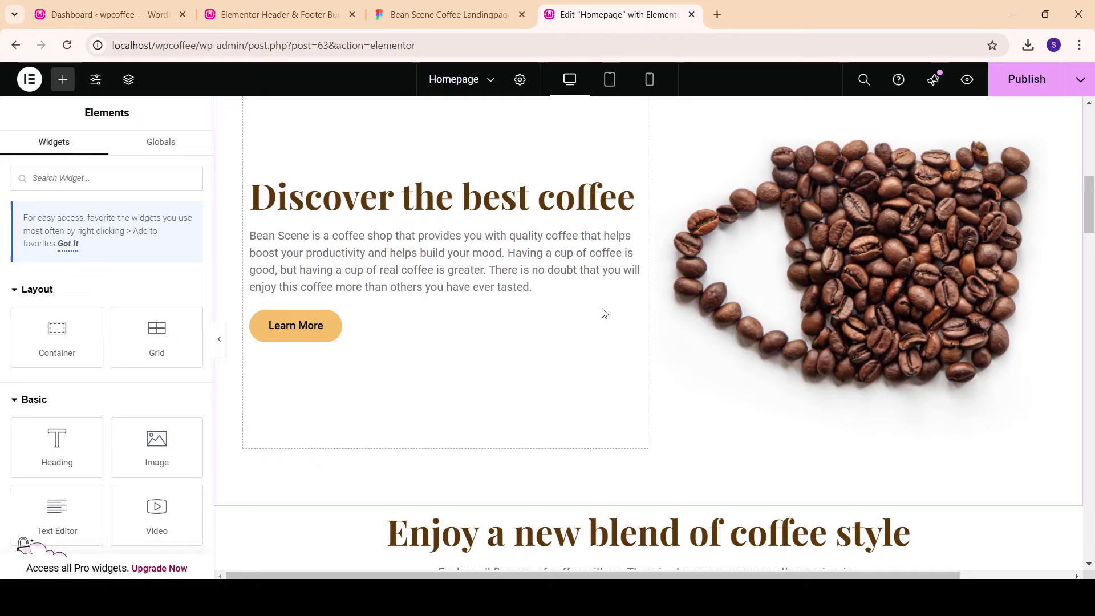
right_click(630, 321)
click(665, 373)
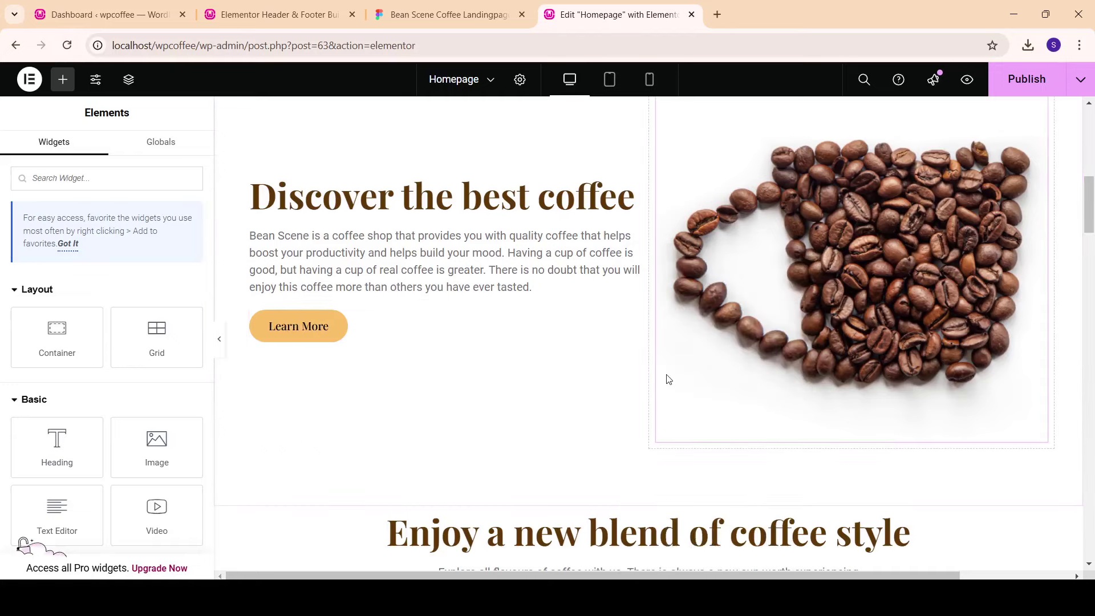
scroll(504, 362, up, 3)
scroll(504, 362, down, 5)
scroll(542, 330, down, 3)
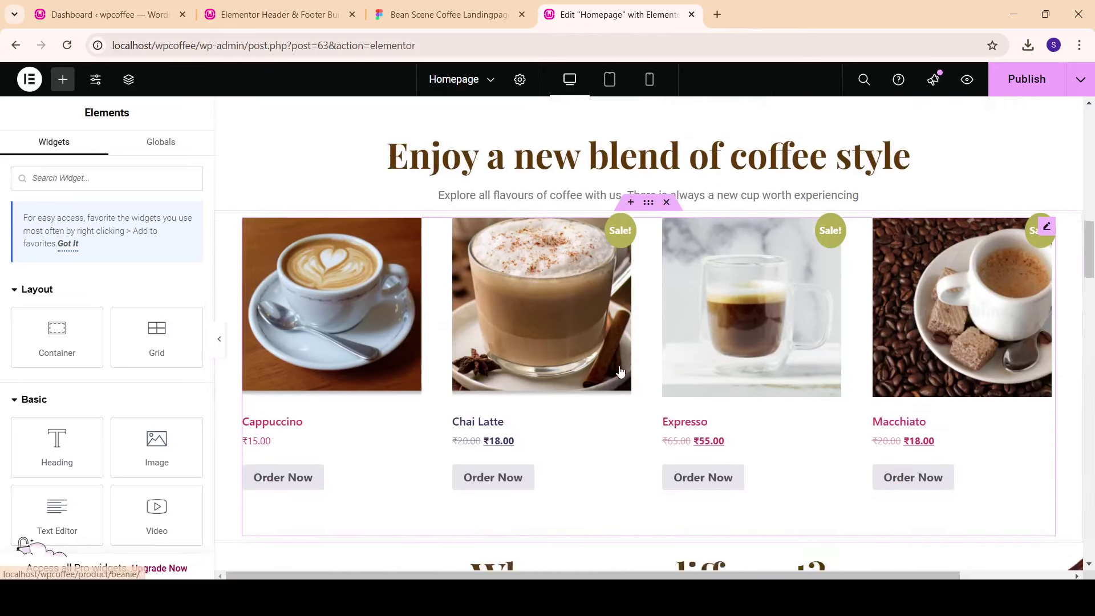
scroll(577, 300, down, 3)
scroll(399, 295, down, 5)
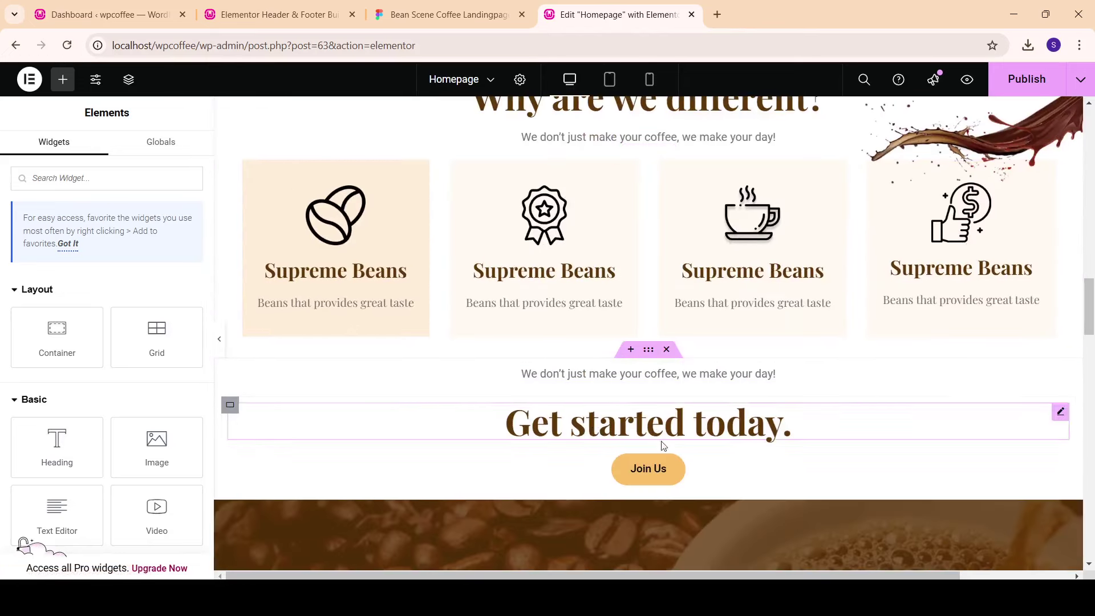
right_click(1058, 466)
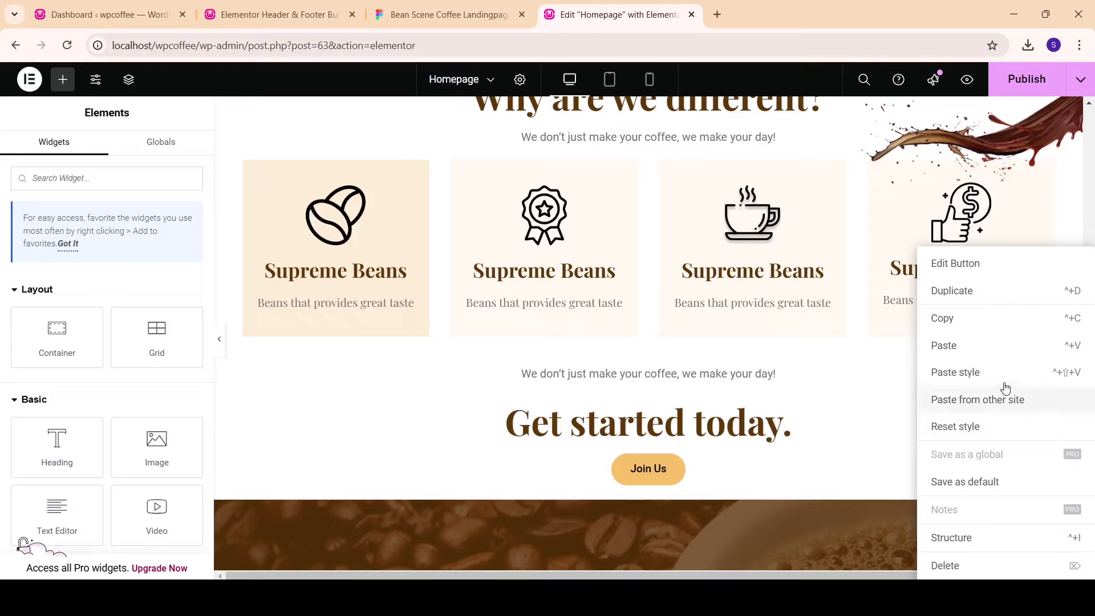
click(987, 373)
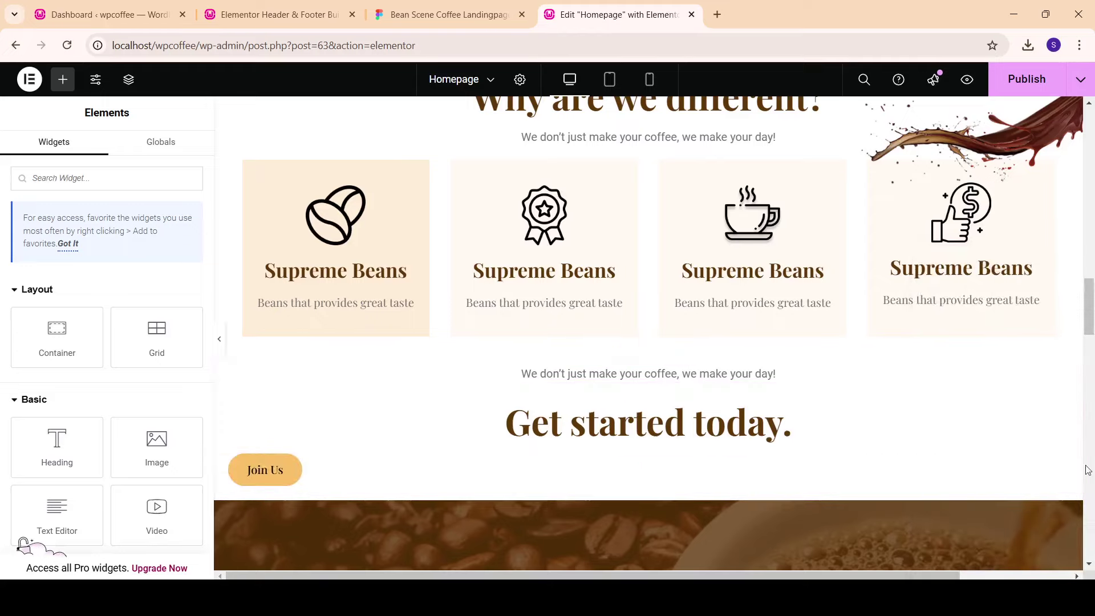
Step: Centre the Join Us button
click(621, 468)
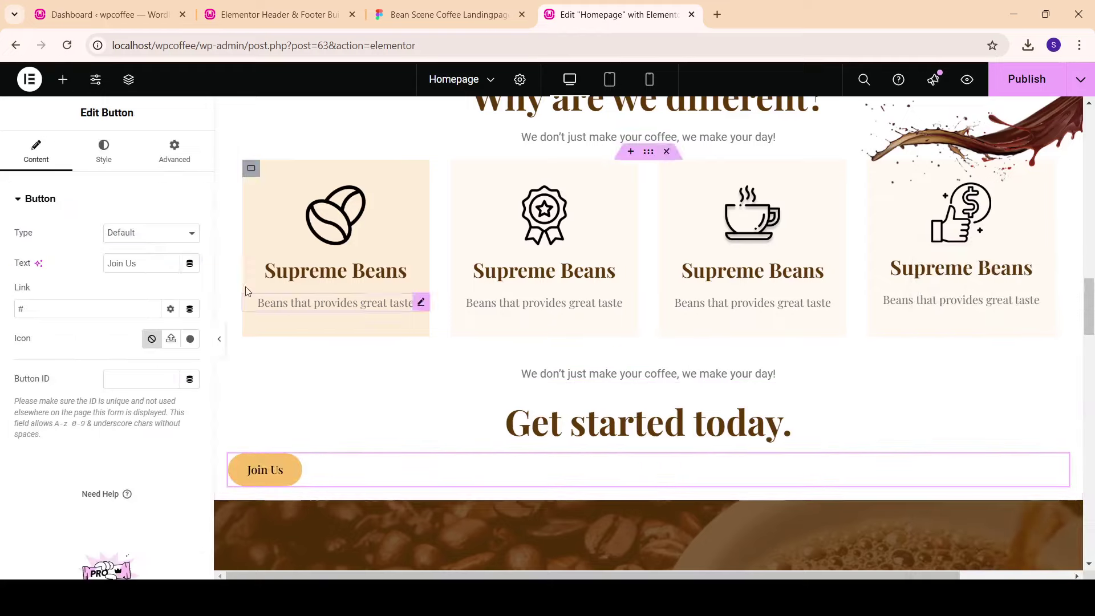
click(118, 157)
click(152, 233)
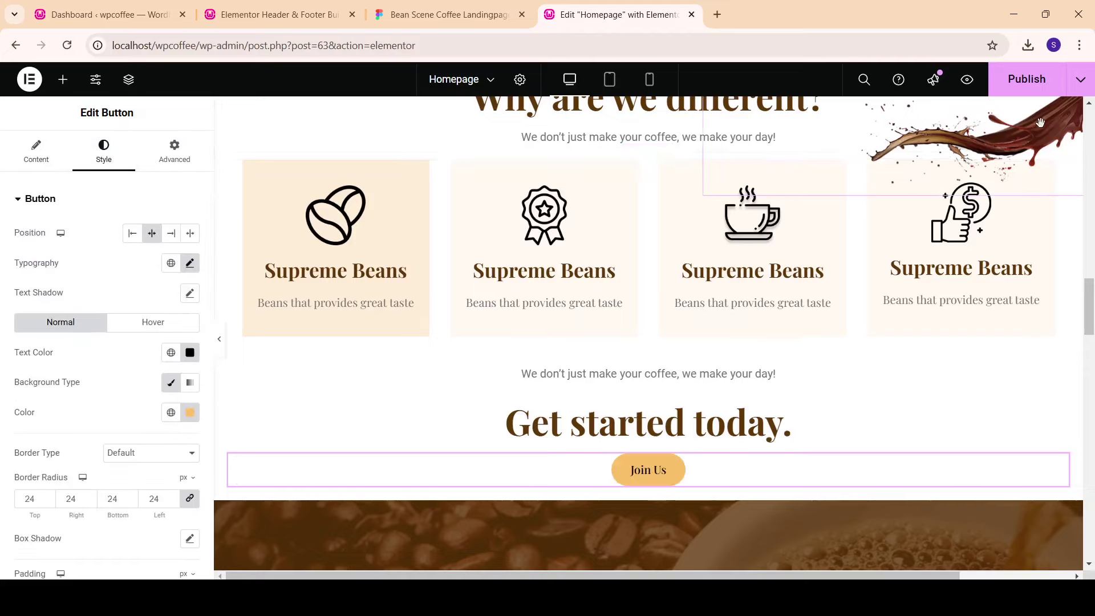
Step: Paste the copied serif style onto the lower Order Now button
scroll(863, 285, down, 5)
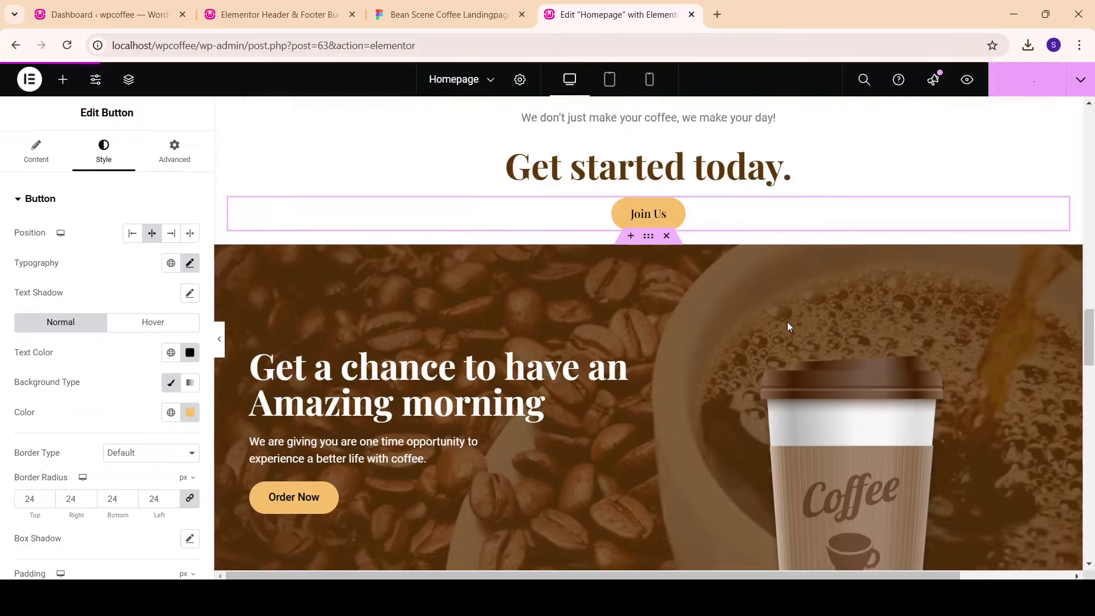
scroll(787, 321, down, 4)
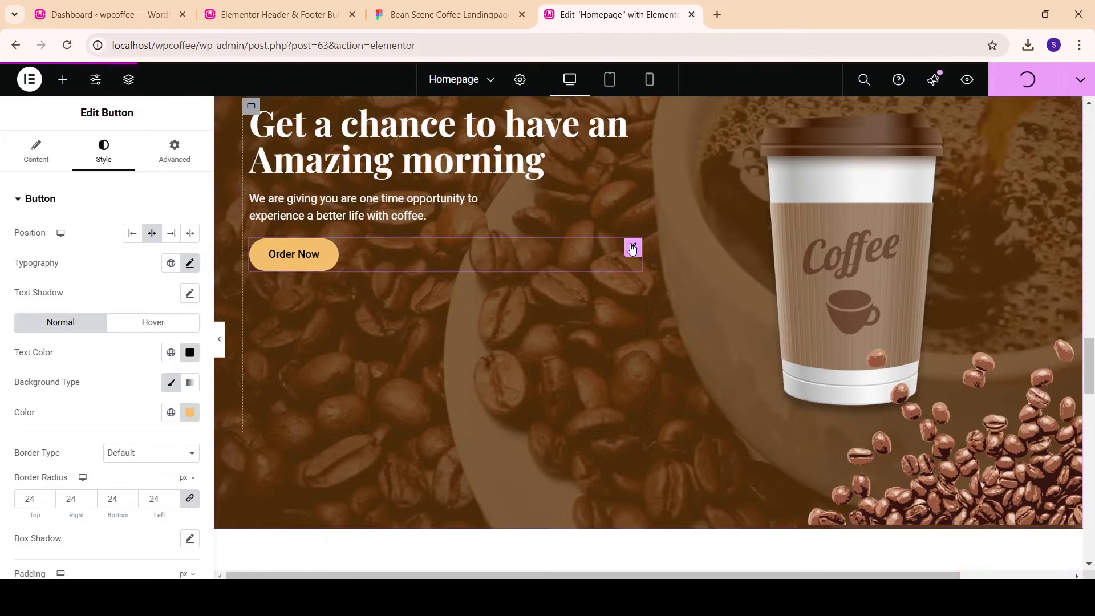
right_click(633, 250)
click(675, 369)
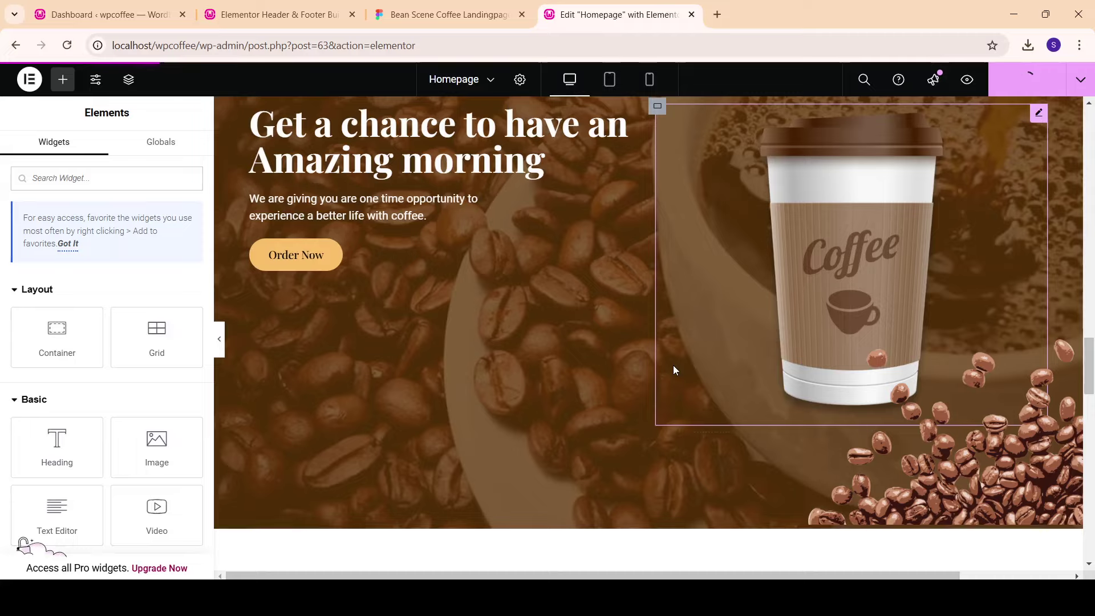
Step: Publish the updated homepage
scroll(645, 367, down, 2)
scroll(656, 365, down, 10)
scroll(692, 347, down, 5)
scroll(691, 347, down, 3)
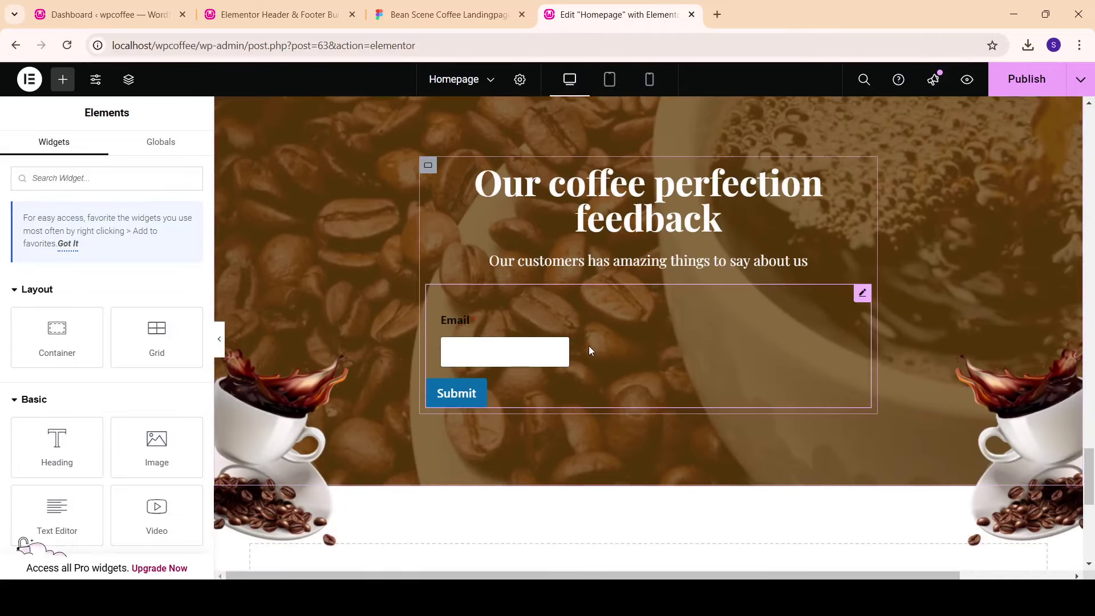
click(1026, 73)
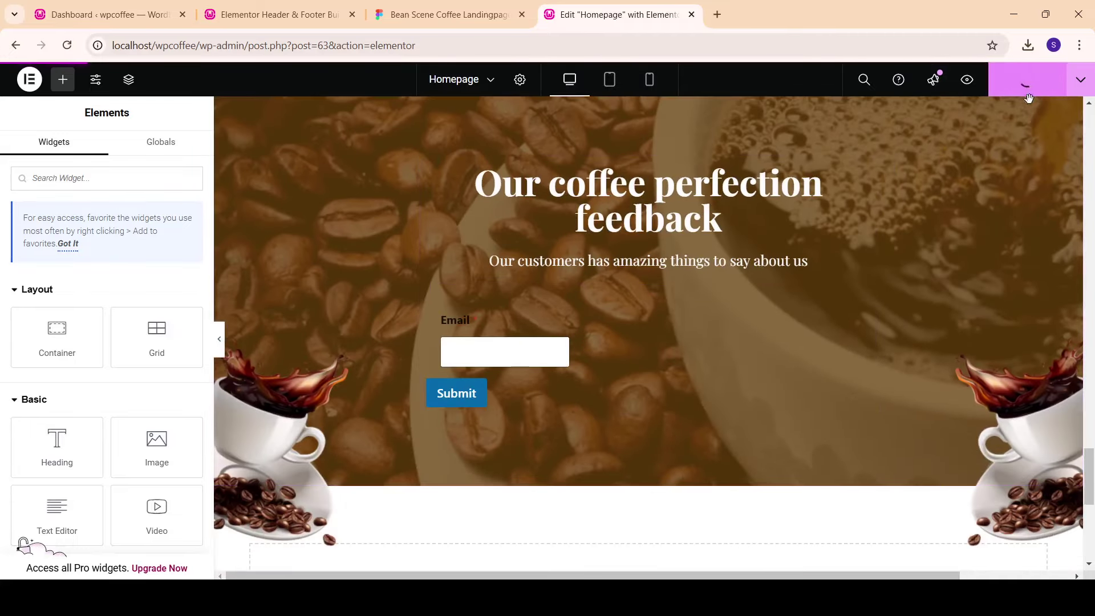
Step: Check the Figma design, then go to the WordPress admin Header & Footer Builder tab
scroll(763, 216, up, 5)
scroll(763, 216, up, 5)
scroll(719, 237, up, 5)
scroll(718, 237, up, 5)
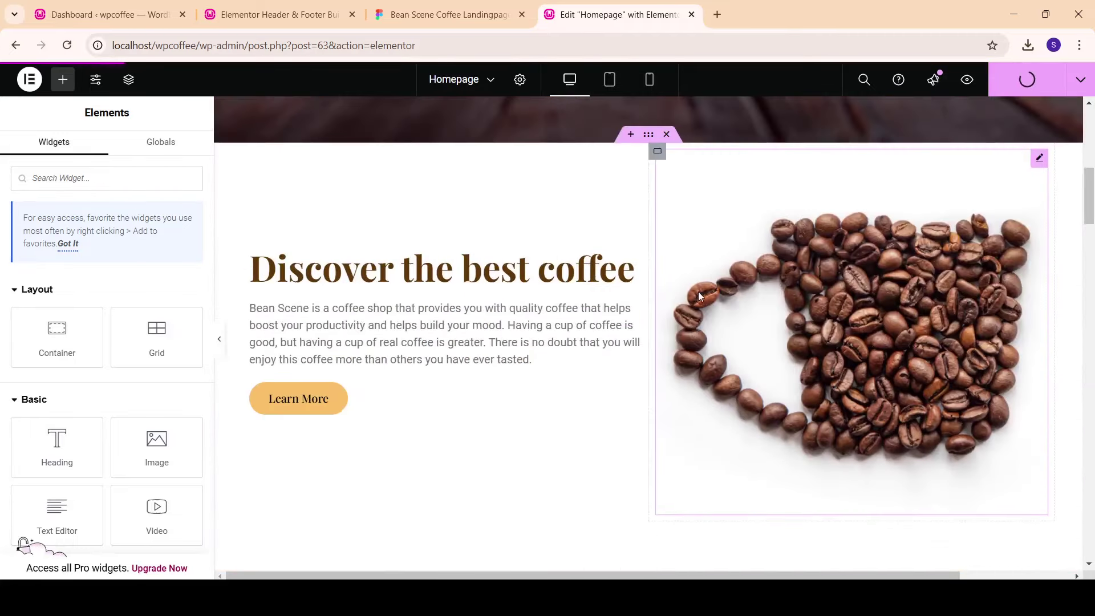
scroll(698, 292, up, 5)
click(450, 15)
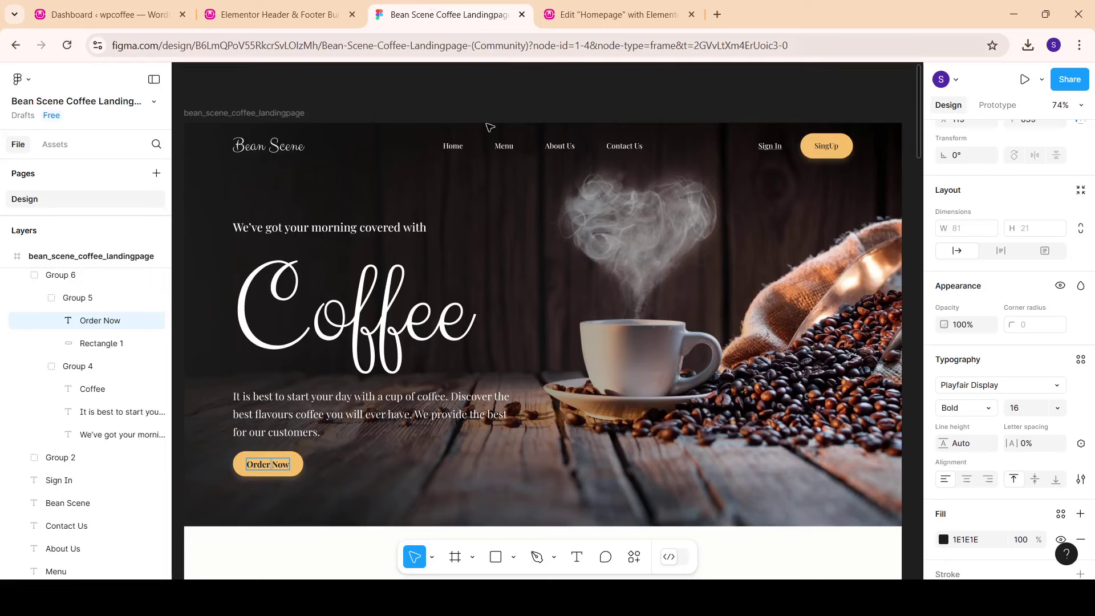
click(593, 16)
click(456, 14)
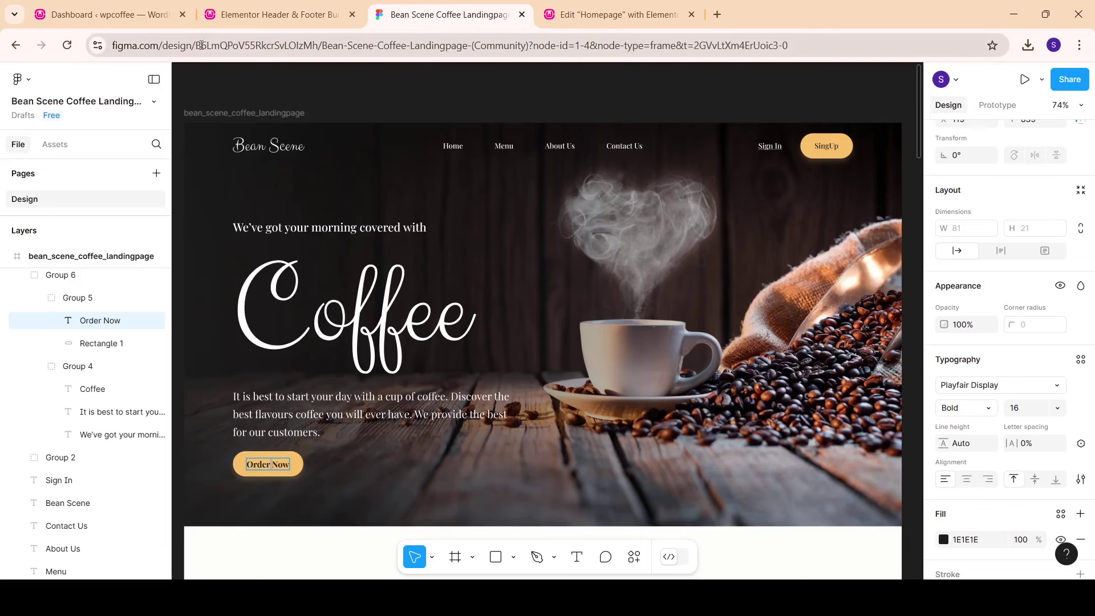
click(274, 15)
Step: Open Visit Site in a new tab and view the live wpcoffee homepage
mouse_move(66, 74)
right_click(62, 102)
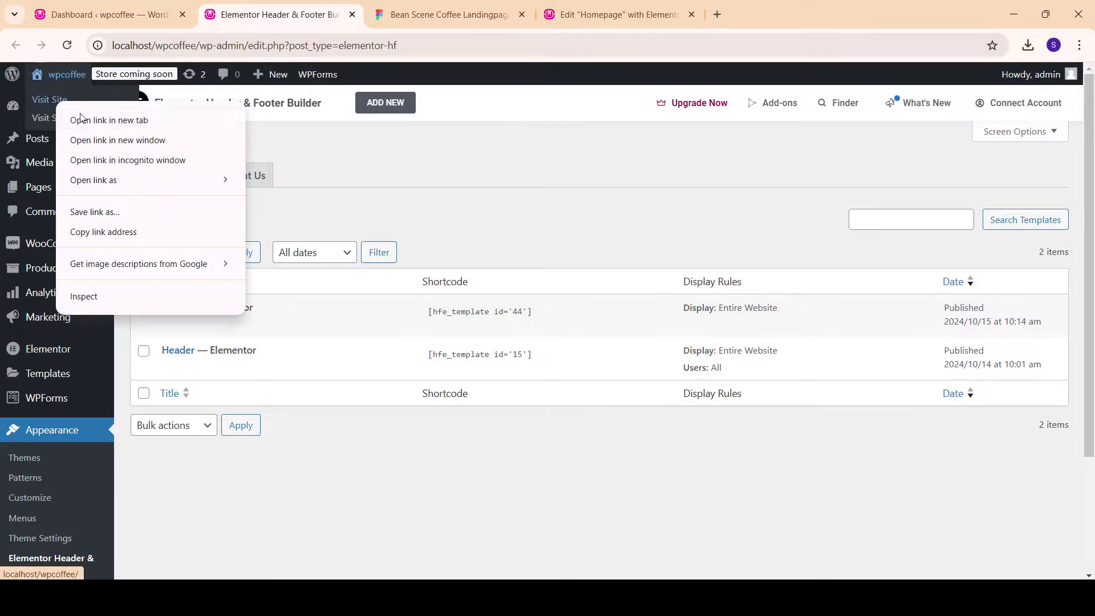
click(109, 117)
click(382, 7)
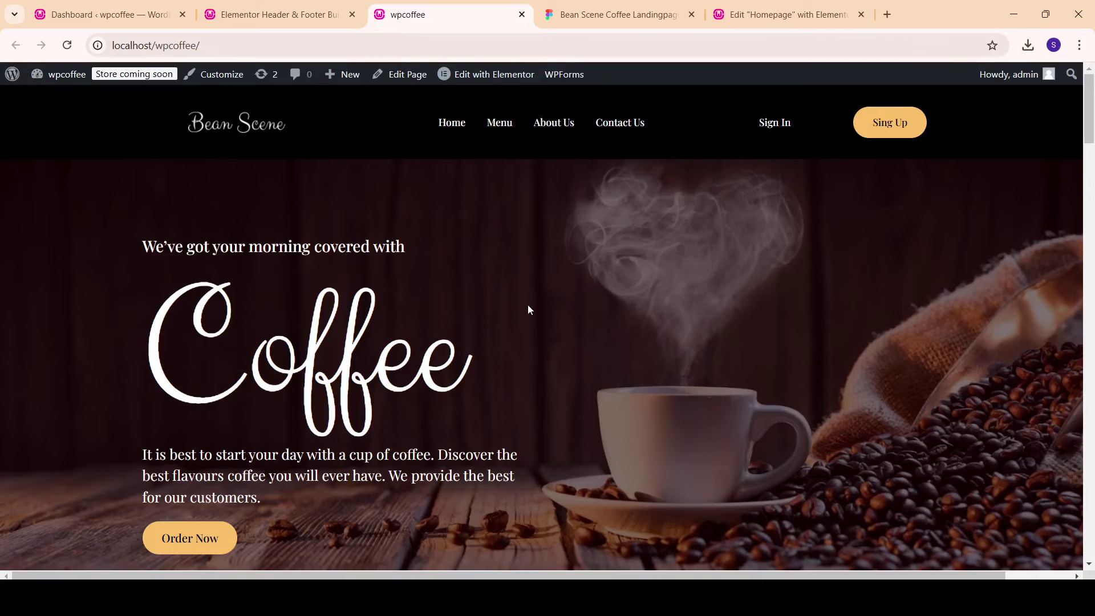
Step: Scroll the live site down to the Discover the best coffee section
scroll(528, 309, down, 1)
scroll(528, 310, down, 2)
scroll(528, 310, down, 3)
scroll(528, 310, down, 1)
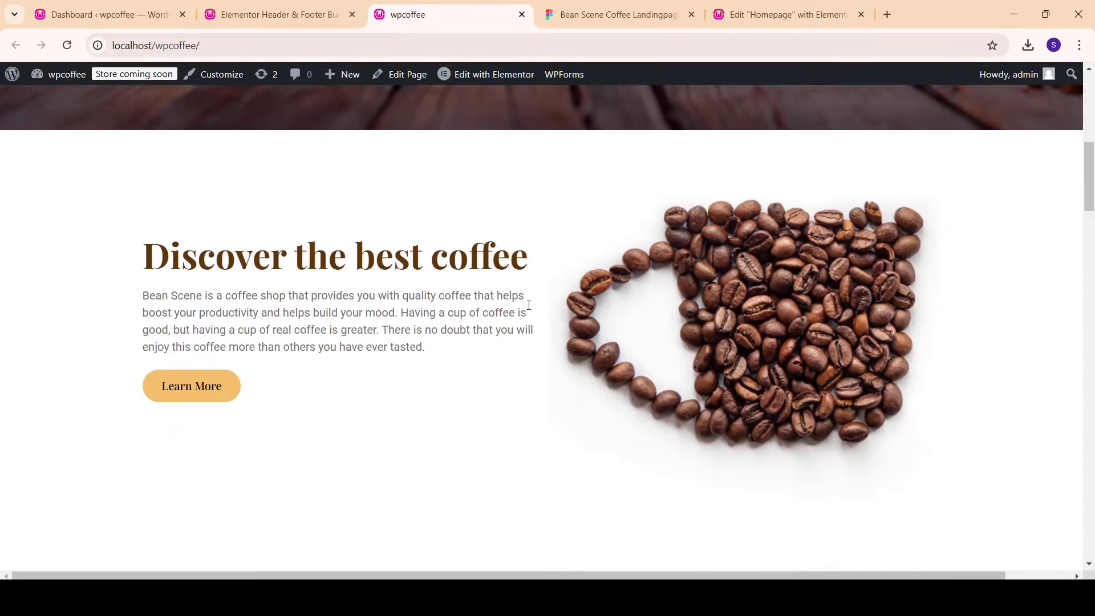
Step: Check the Discover paragraph in Figma (Playfair Display Regular 20, line height 34), then return to Elementor
click(652, 5)
scroll(548, 342, down, 2)
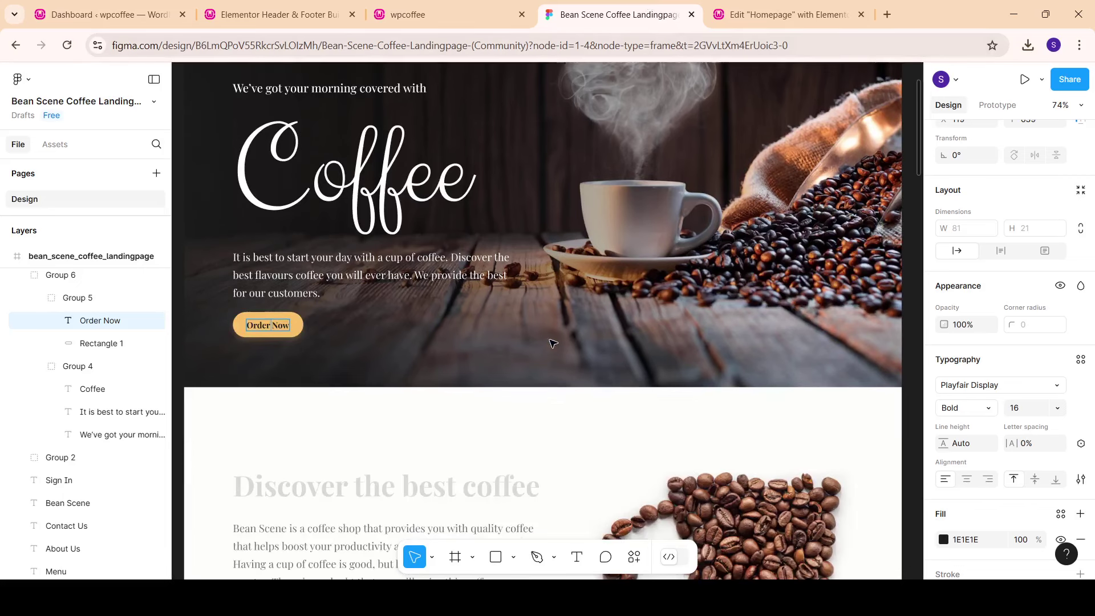
scroll(546, 354, down, 2)
click(397, 464)
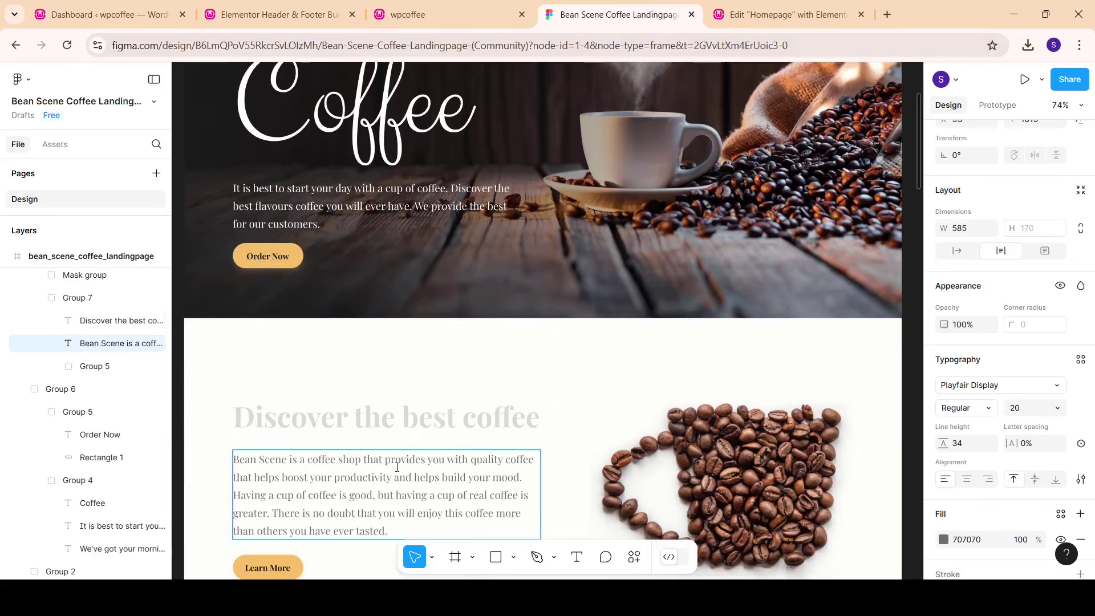
click(735, 12)
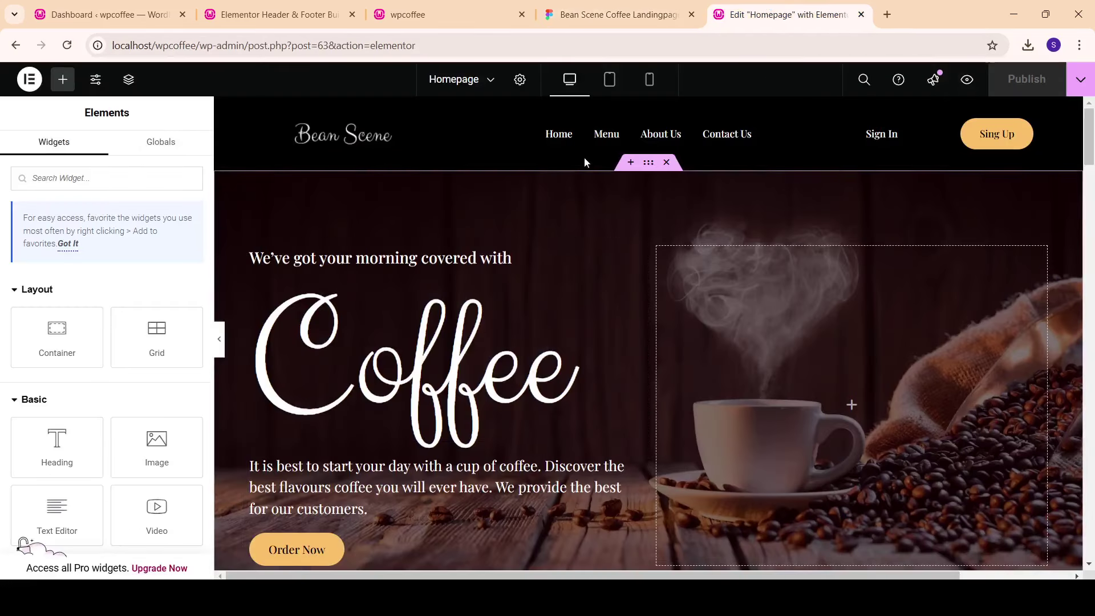
Step: Change the Discover paragraph's font family to Playfair Display (400 Normal) and publish the homepage
click(613, 5)
click(787, 15)
scroll(533, 447, down, 5)
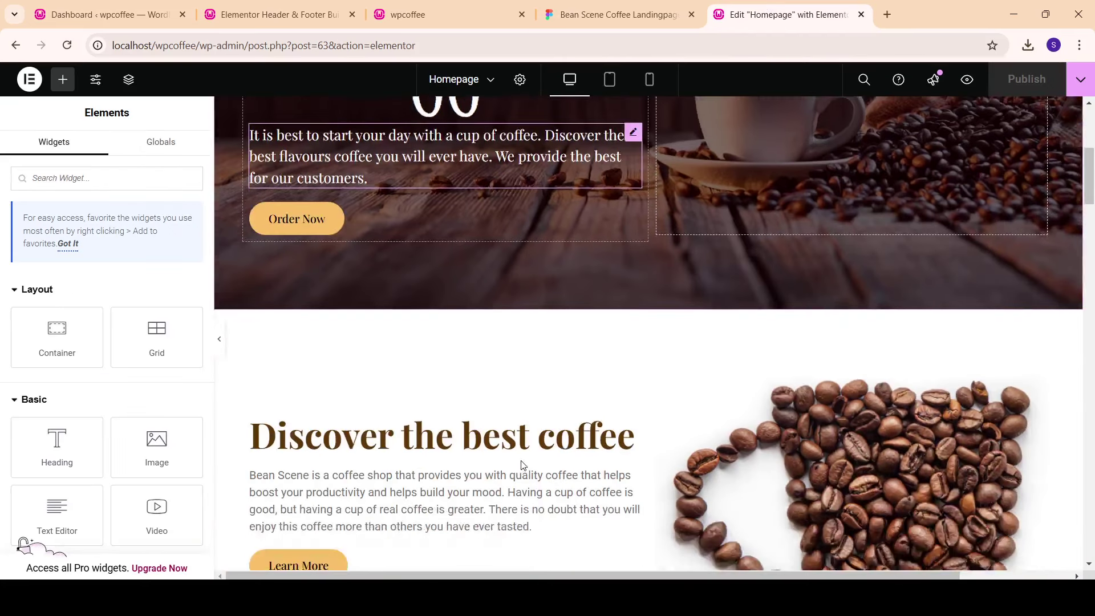
scroll(591, 321, down, 3)
click(630, 309)
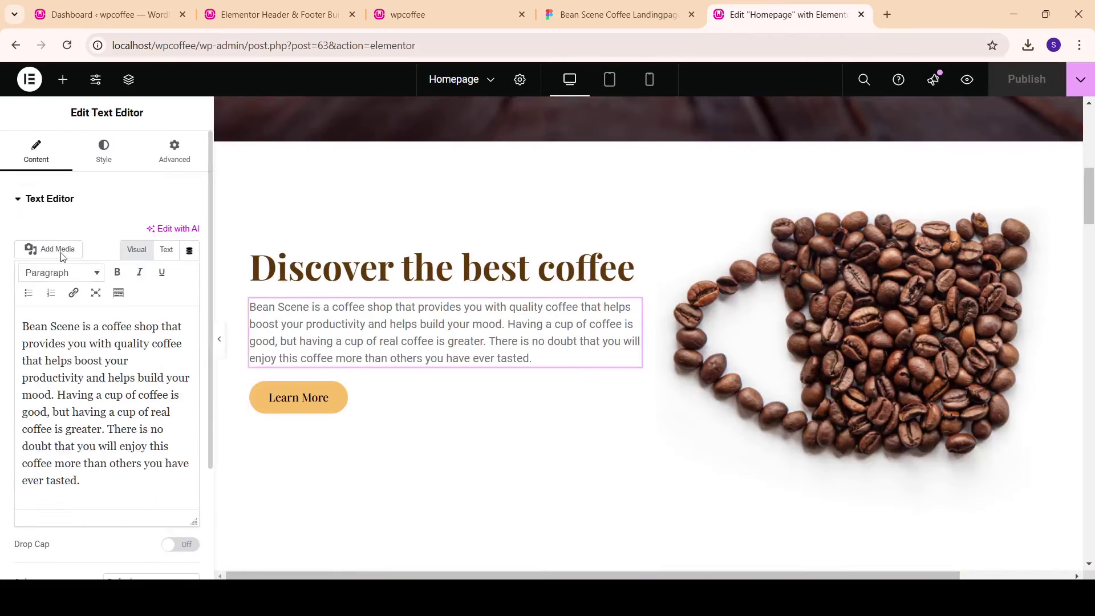
click(104, 151)
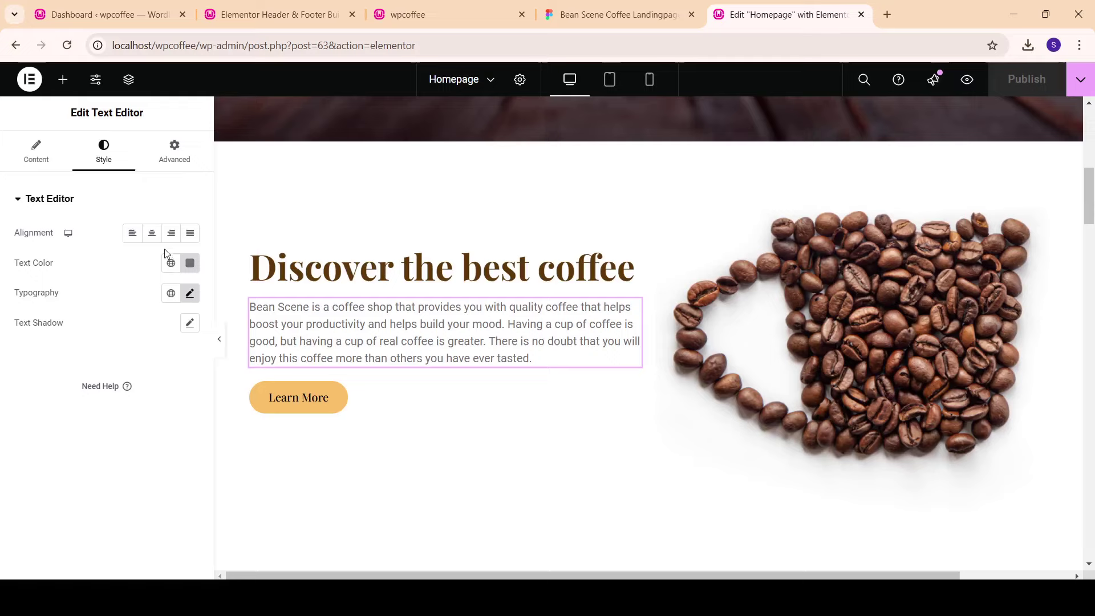
click(191, 292)
click(142, 359)
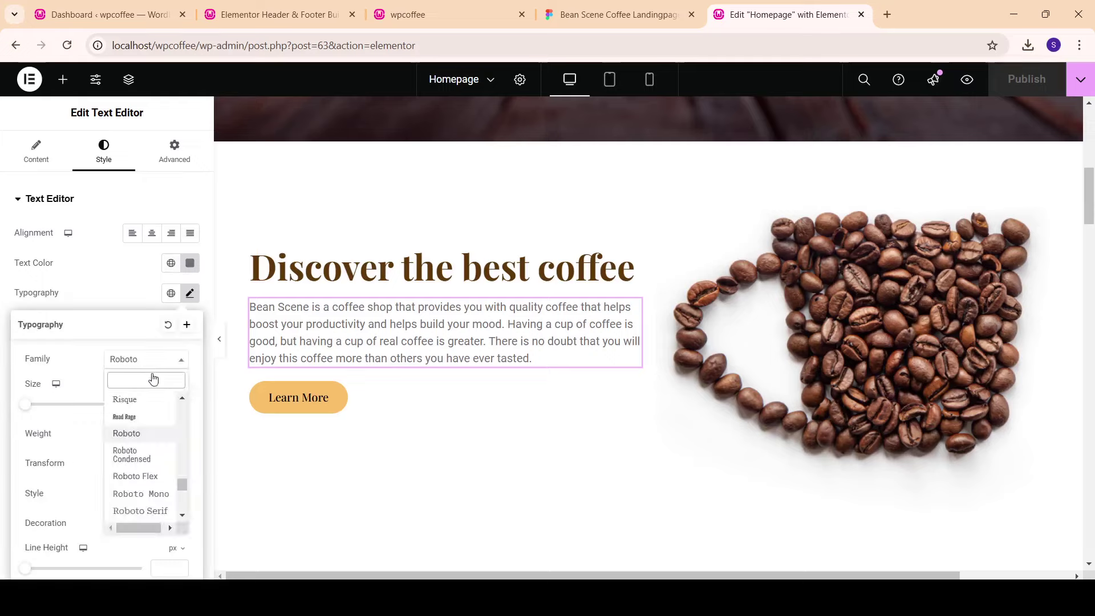
text(pl)
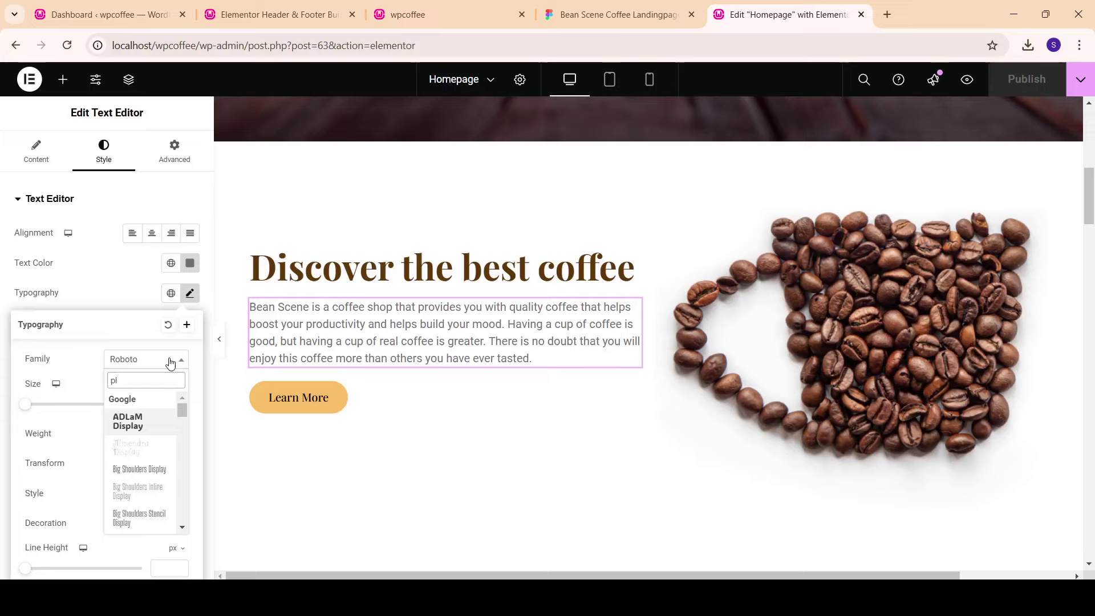
text(ay)
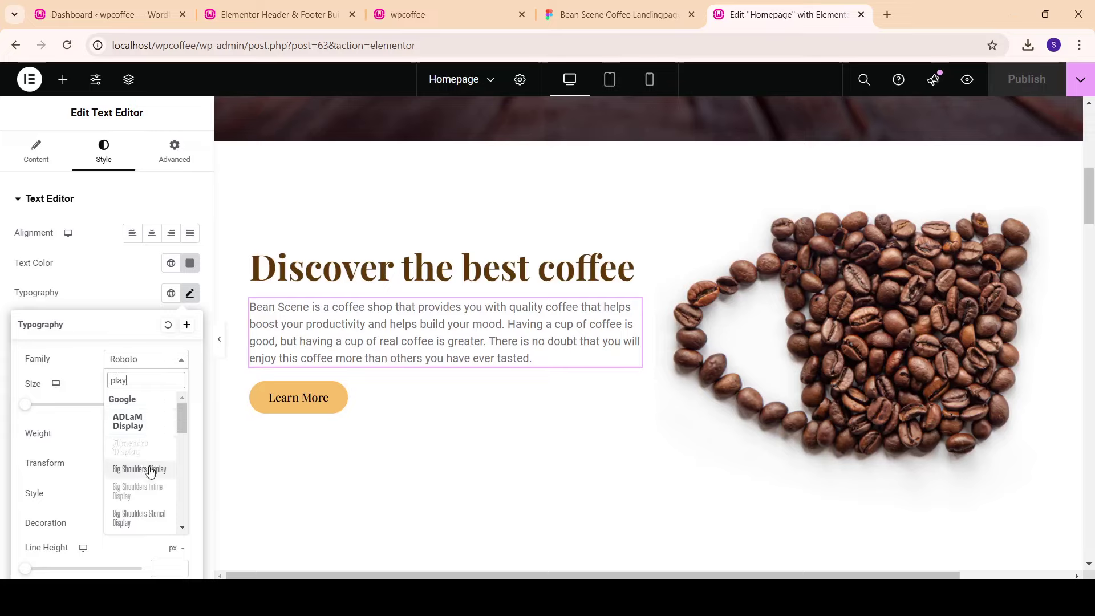
scroll(150, 473, down, 5)
click(144, 486)
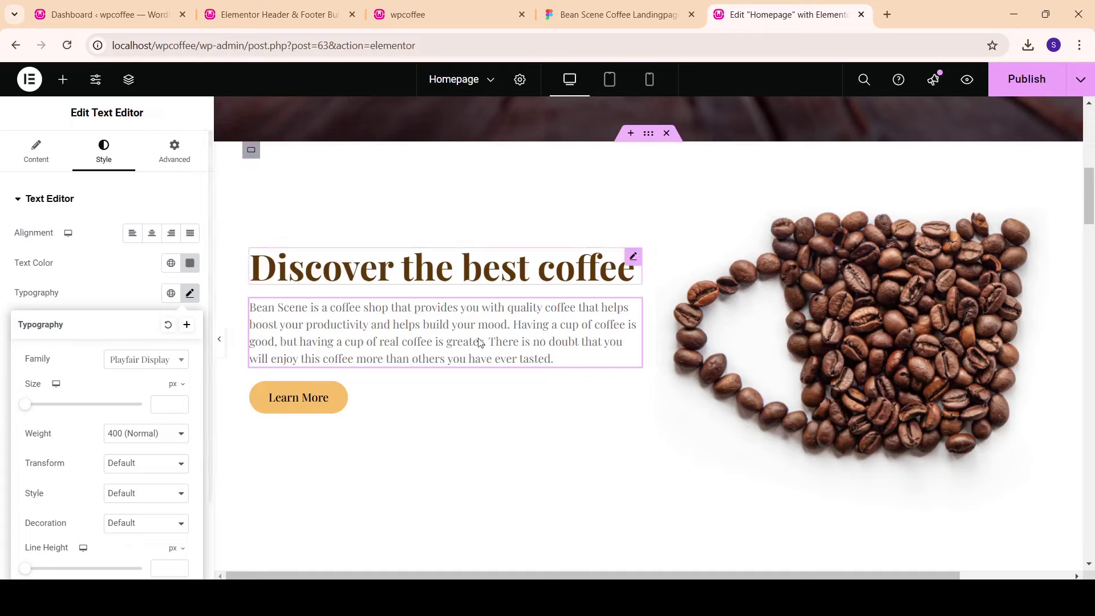
click(1023, 80)
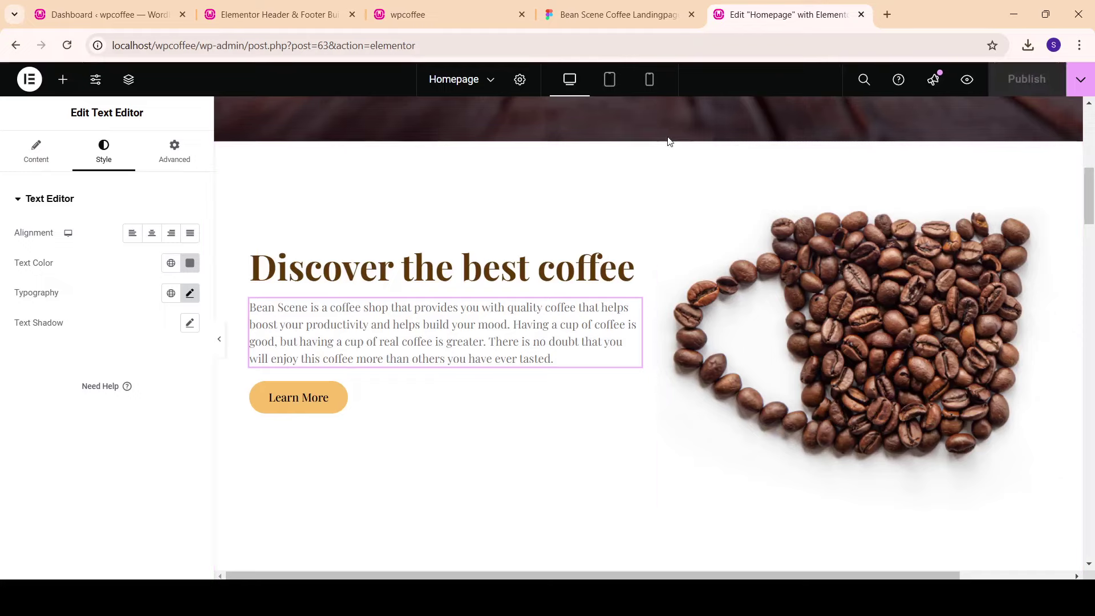
Step: Select the 'Explore all flavours of coffee' subtitle and open its typography settings
scroll(677, 259, down, 2)
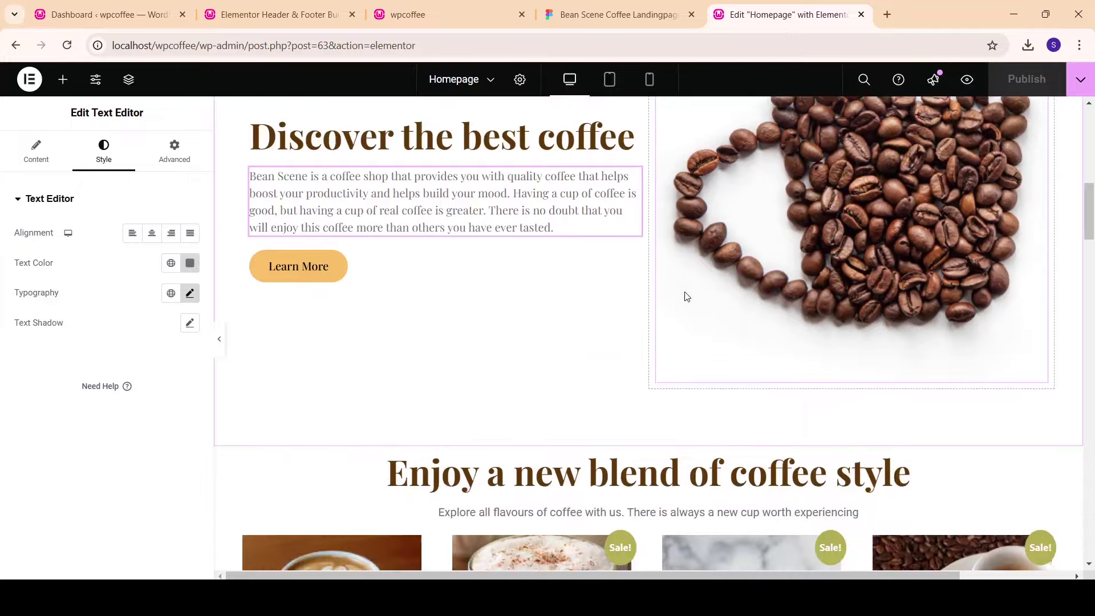
scroll(687, 296, down, 2)
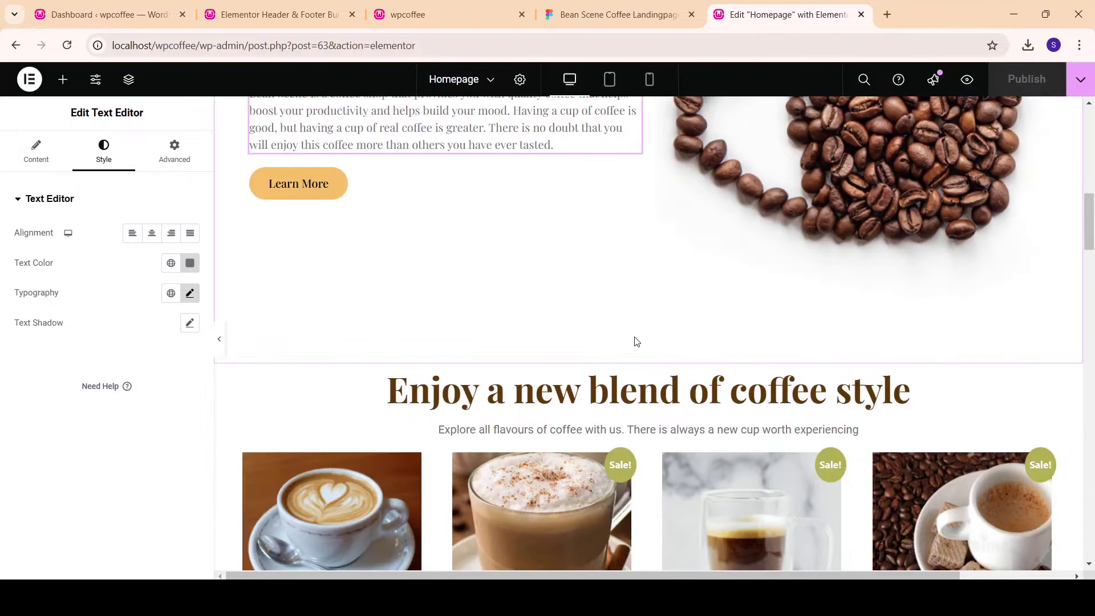
scroll(636, 341, up, 4)
scroll(467, 359, up, 4)
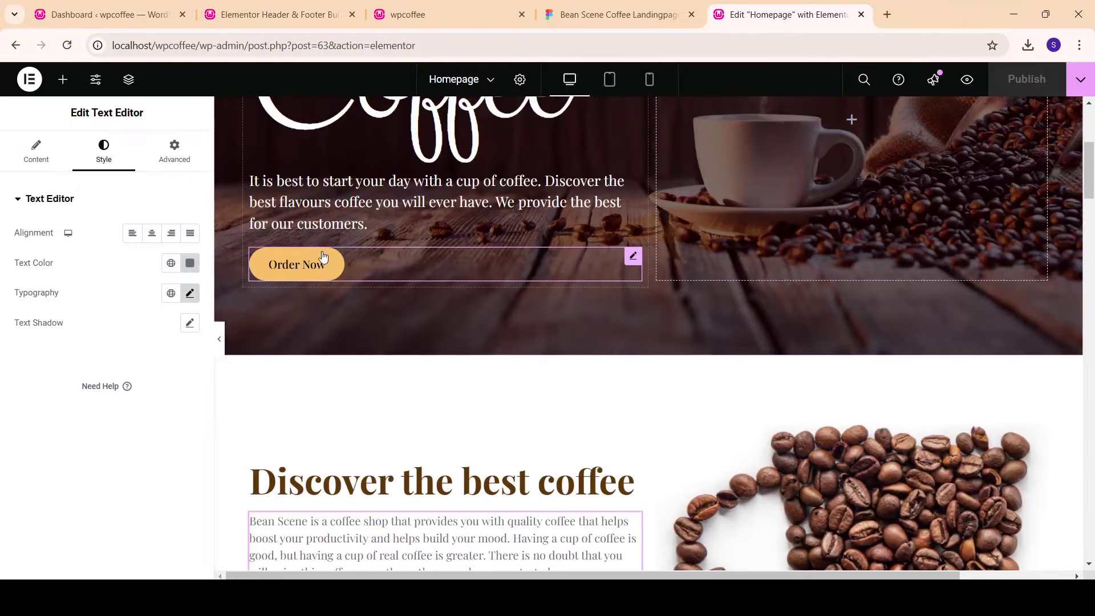
scroll(322, 256, down, 5)
scroll(654, 372, down, 2)
scroll(754, 283, down, 3)
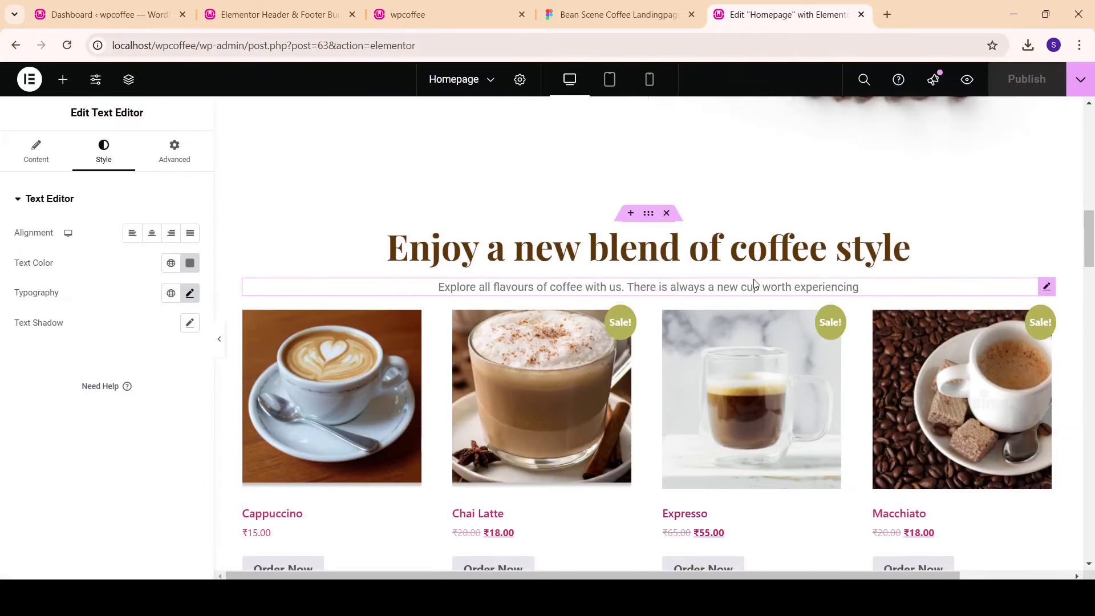
click(1047, 286)
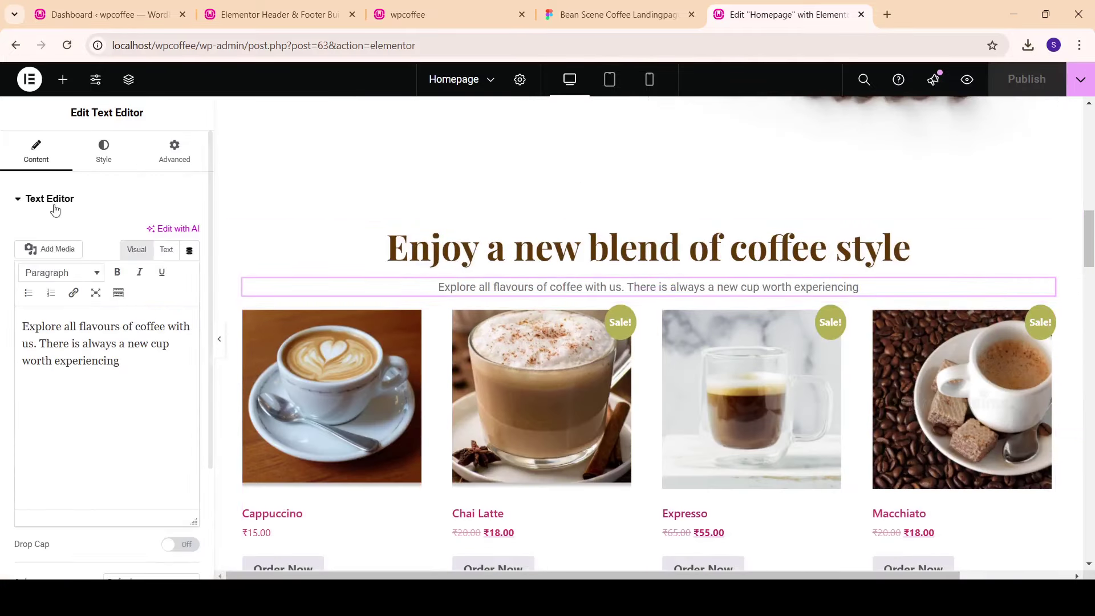
click(103, 151)
click(190, 294)
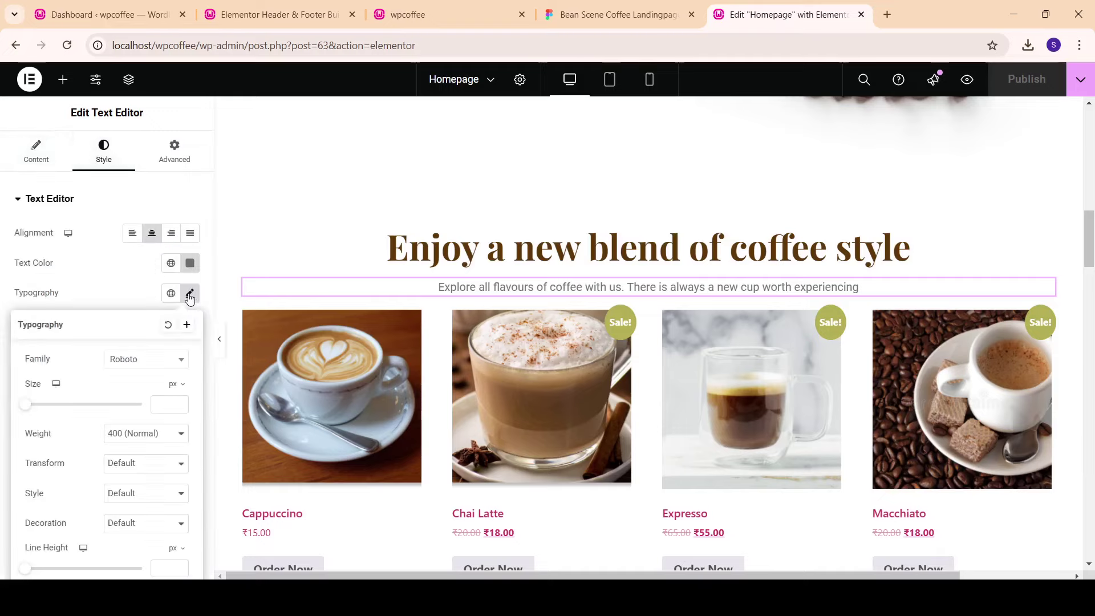
Step: Set the subtitle's font family to Playfair Display at 400 (Normal)
click(143, 359)
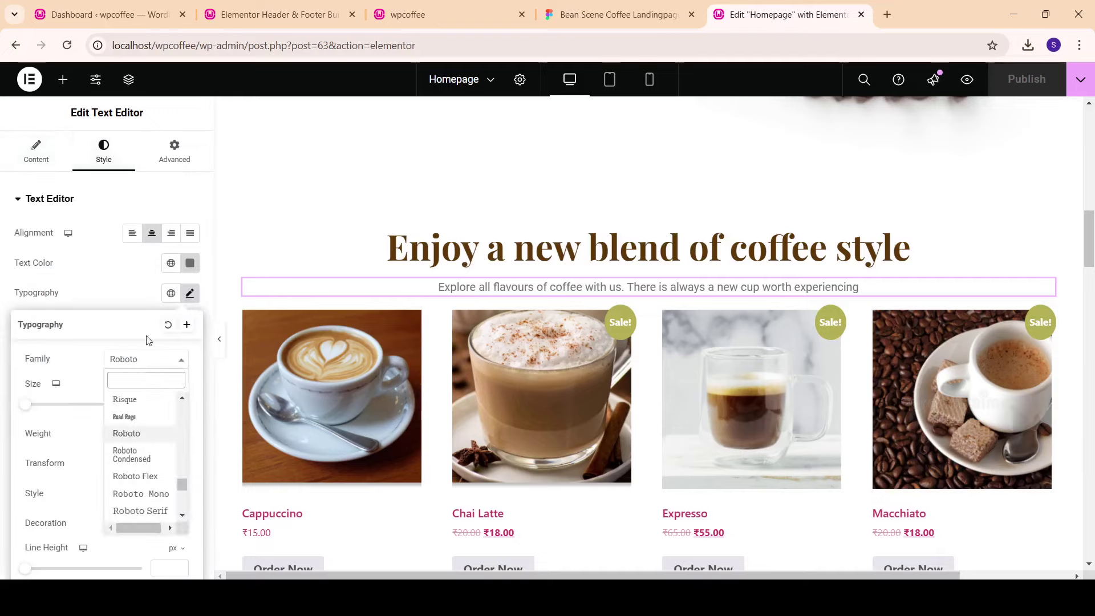
text(play)
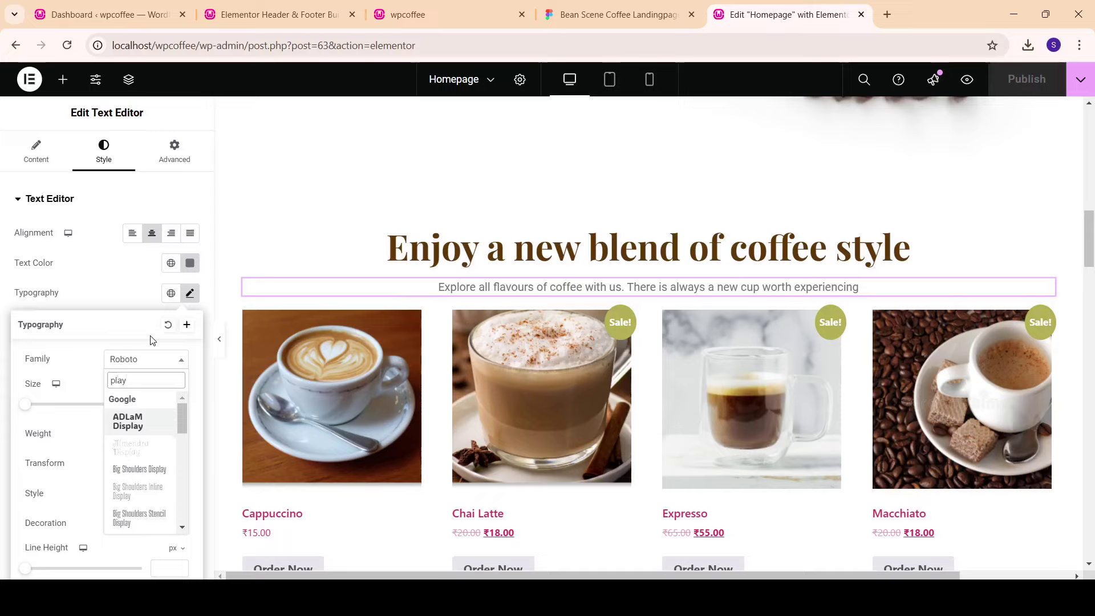
scroll(153, 461, down, 2)
scroll(154, 464, down, 3)
scroll(154, 468, down, 2)
scroll(156, 496, down, 2)
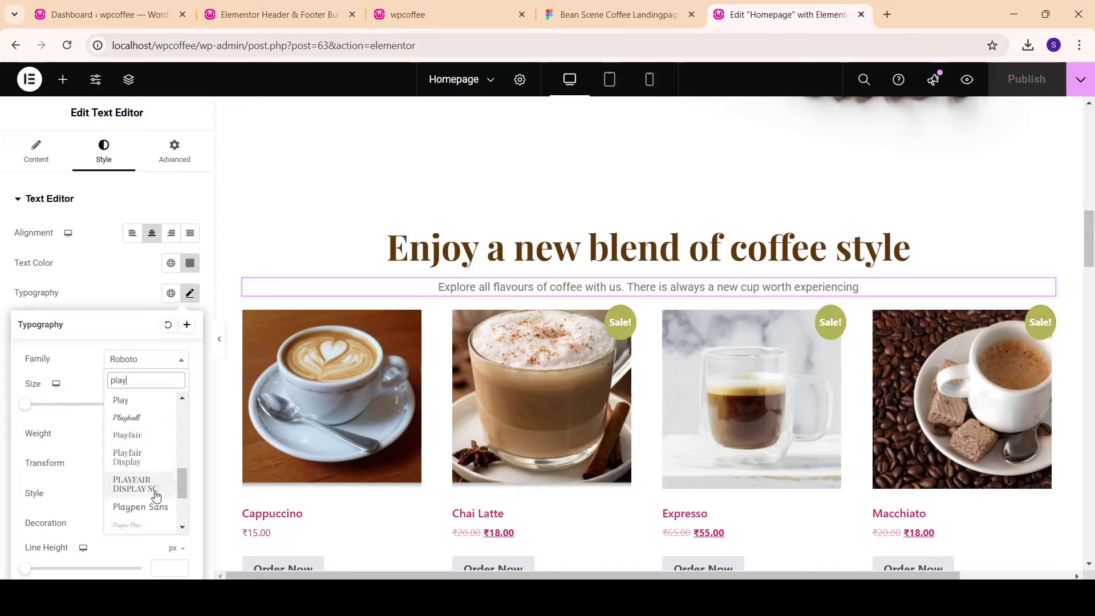
scroll(155, 496, down, 1)
scroll(152, 497, down, 1)
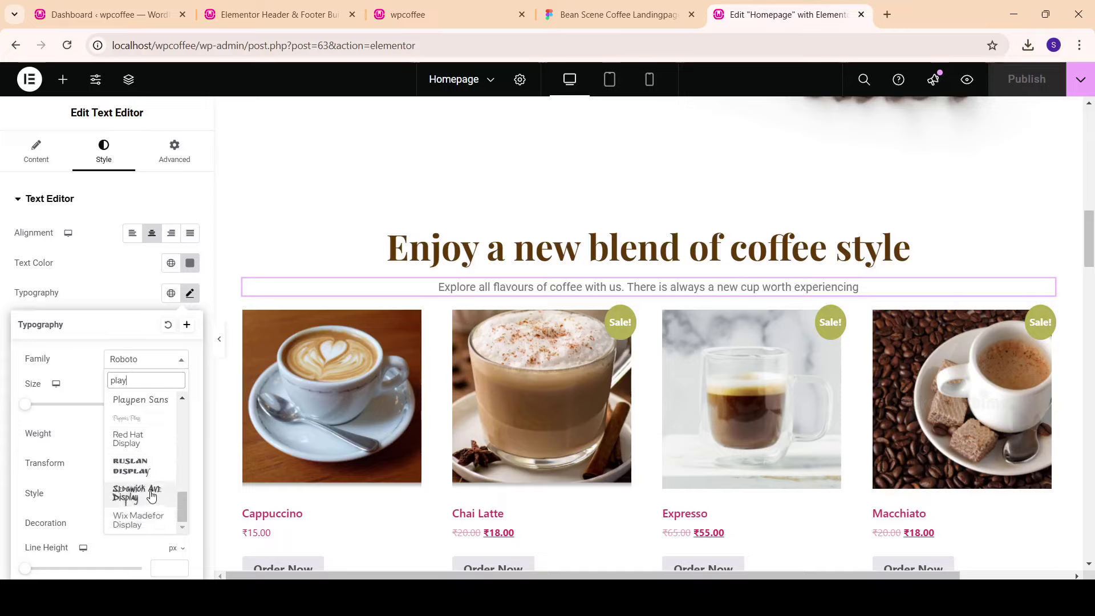
scroll(152, 485, up, 2)
click(152, 441)
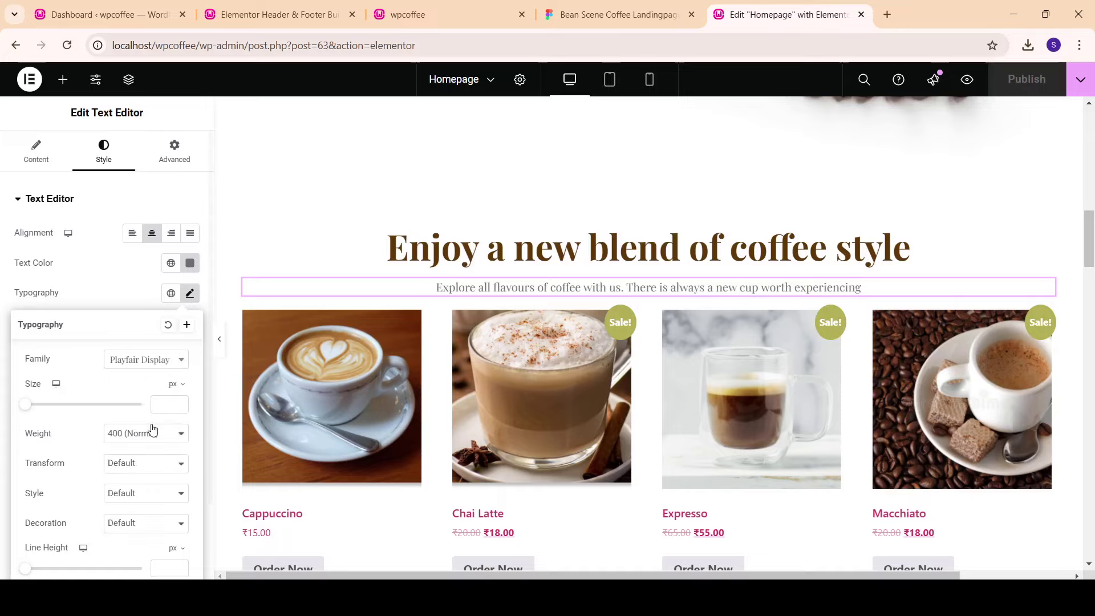
click(1018, 79)
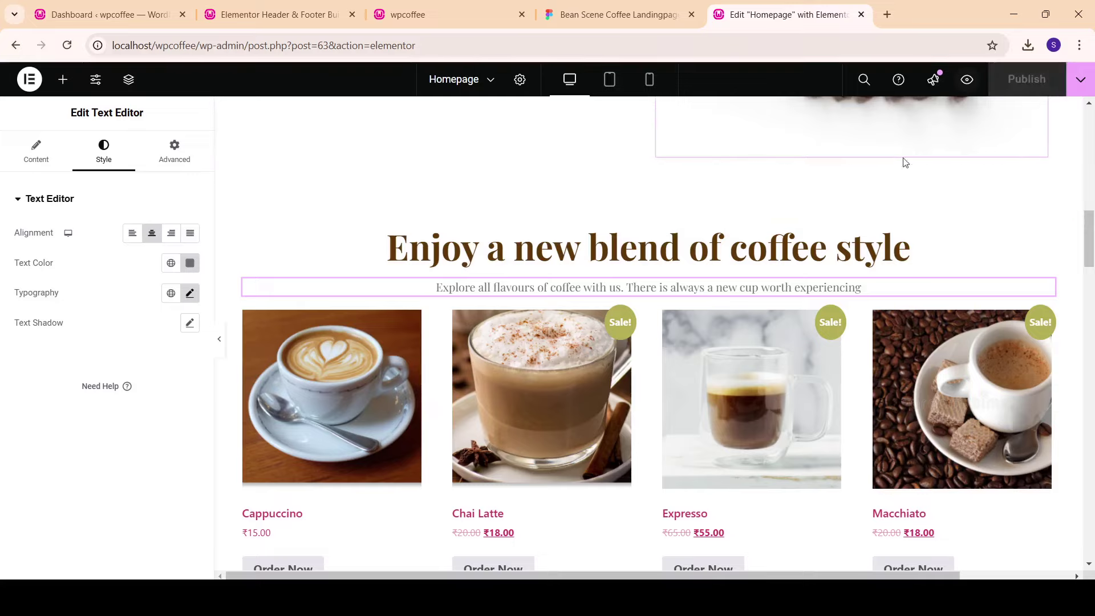
Step: Set the 'We don't just make your coffee, we make your day!' subtitle's font family to Playfair Display
scroll(815, 308, down, 1)
scroll(816, 312, down, 3)
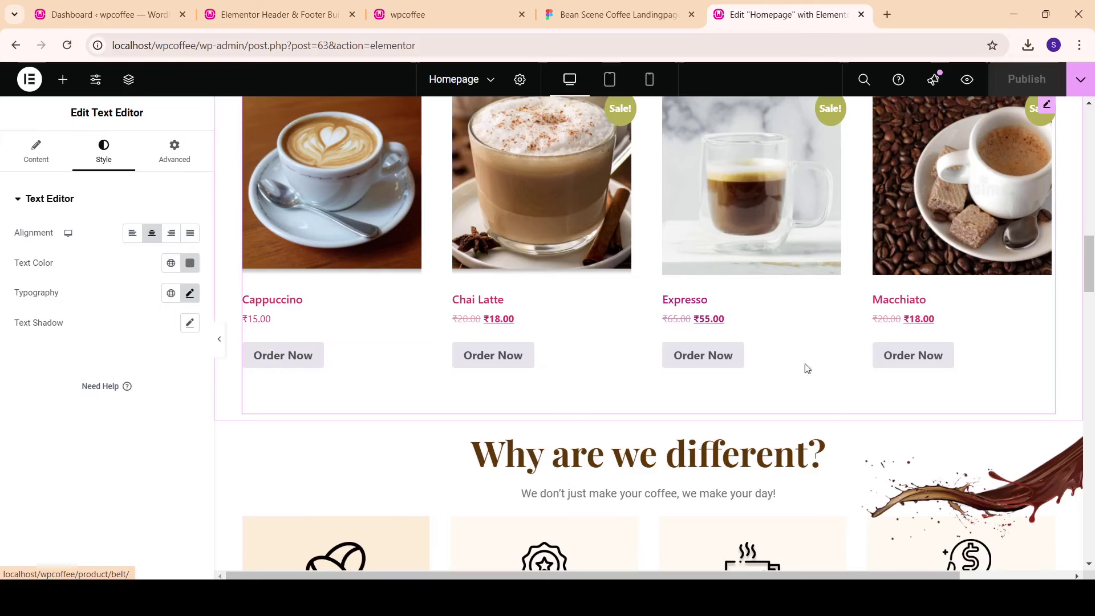
scroll(807, 366, down, 2)
scroll(757, 435, down, 2)
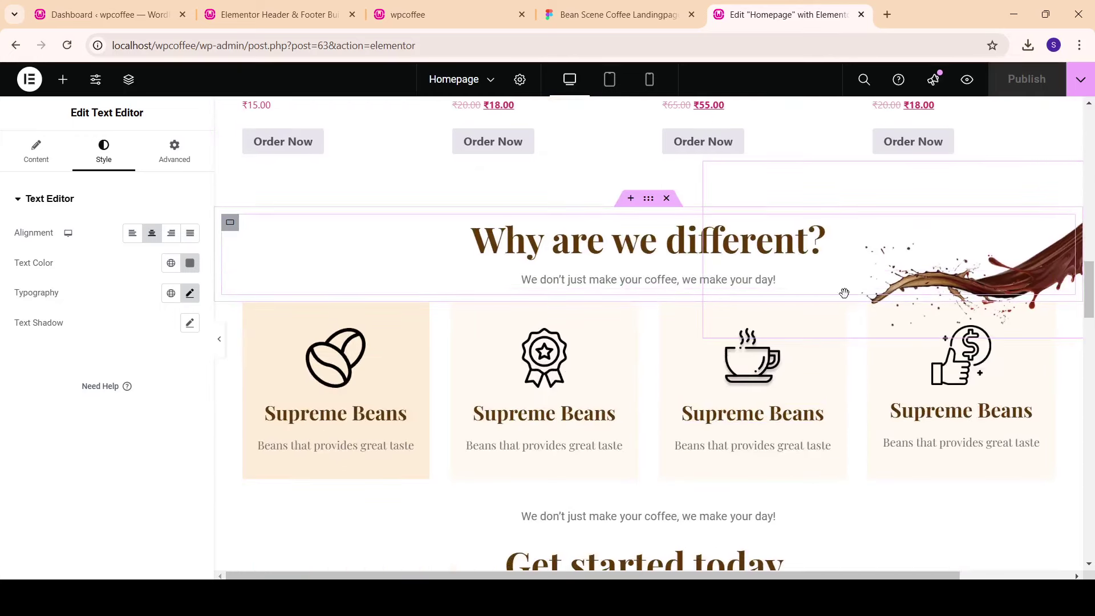
click(620, 287)
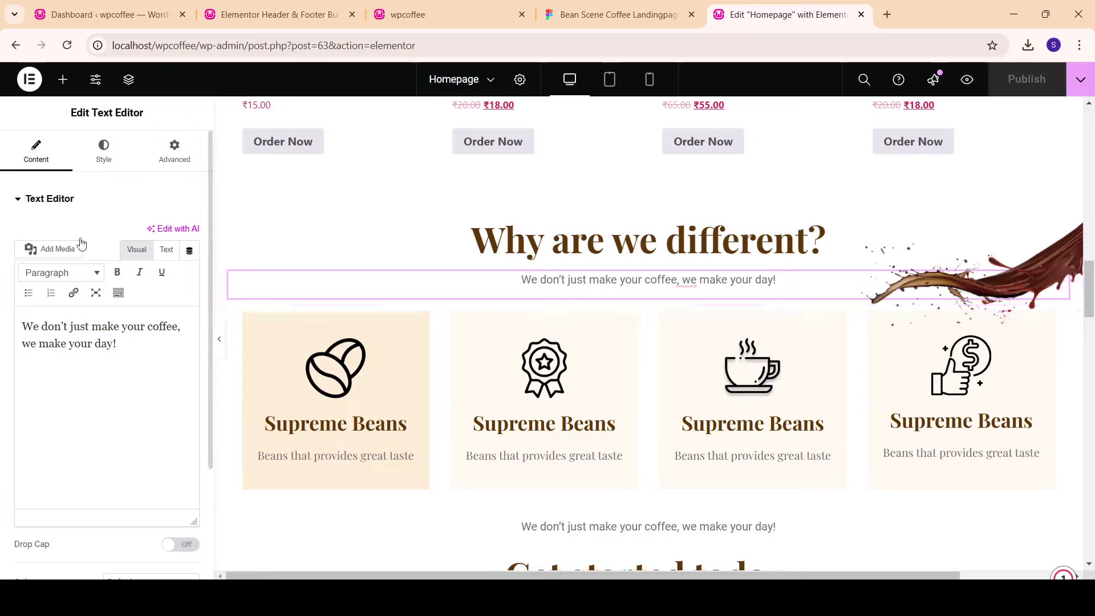
click(103, 151)
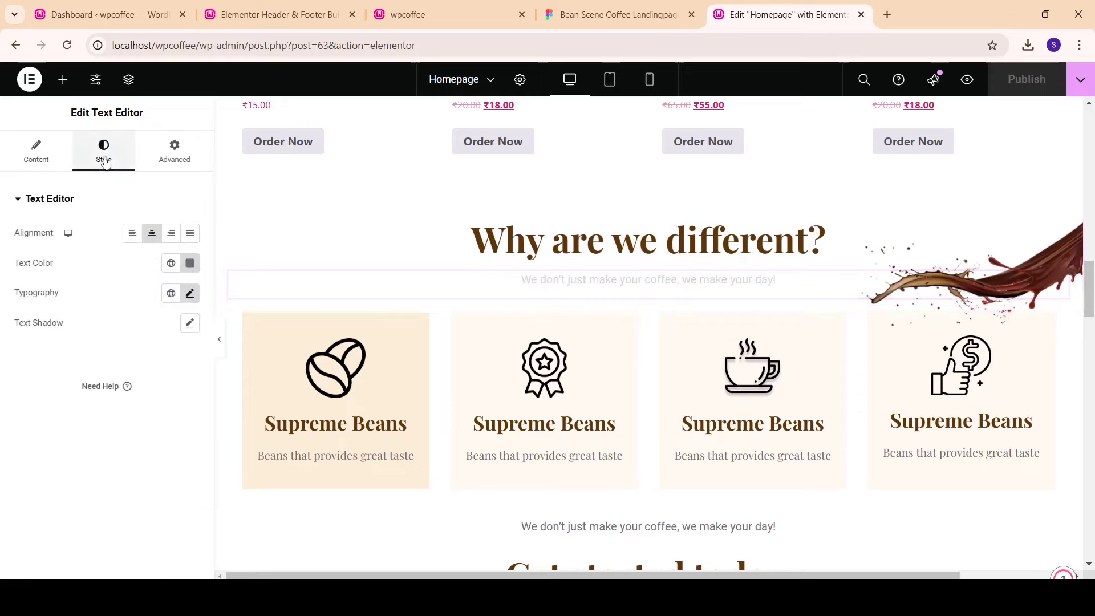
click(190, 293)
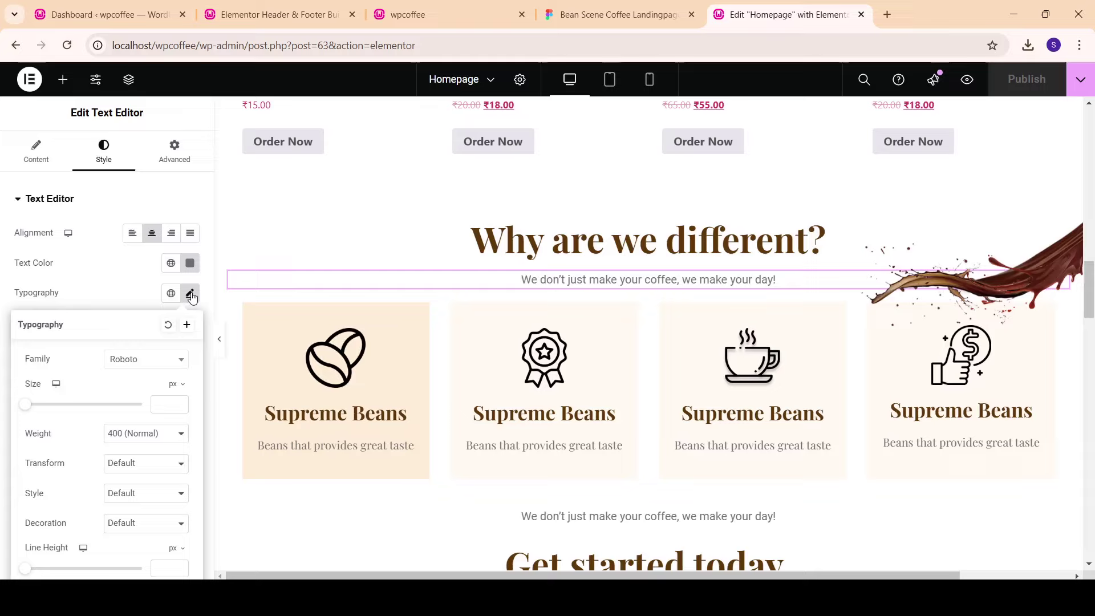
click(166, 358)
scroll(155, 456, down, 2)
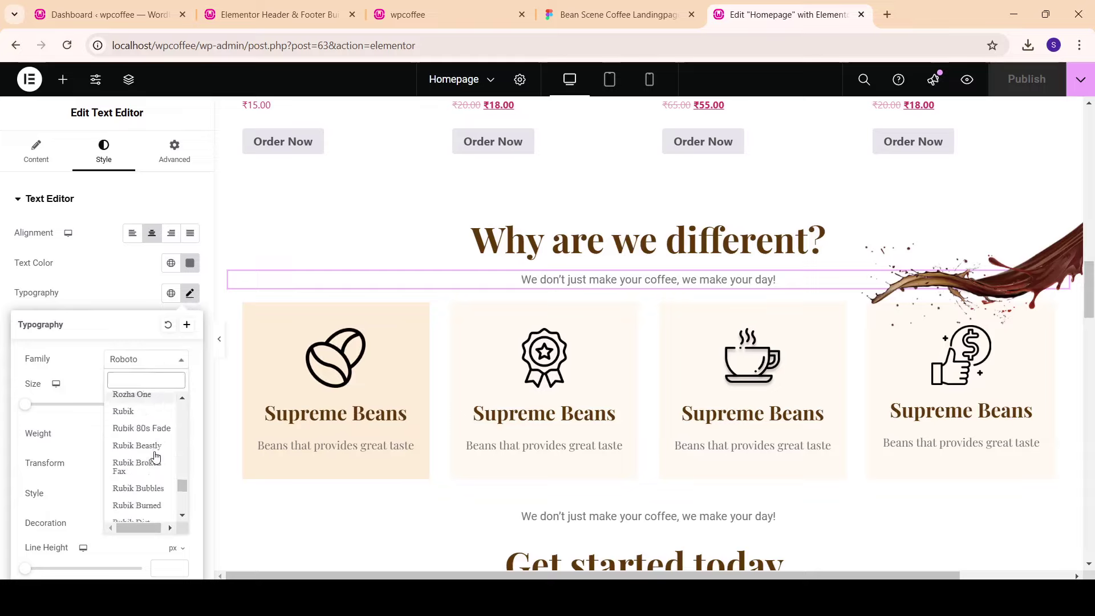
scroll(155, 456, down, 3)
scroll(153, 457, down, 4)
scroll(151, 457, down, 2)
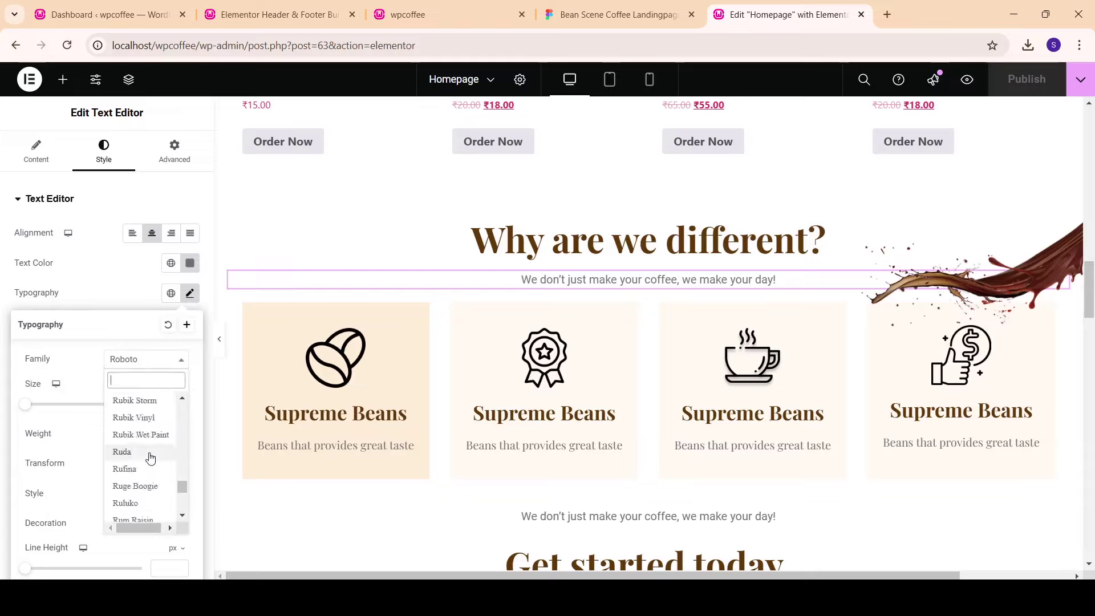
text(pl)
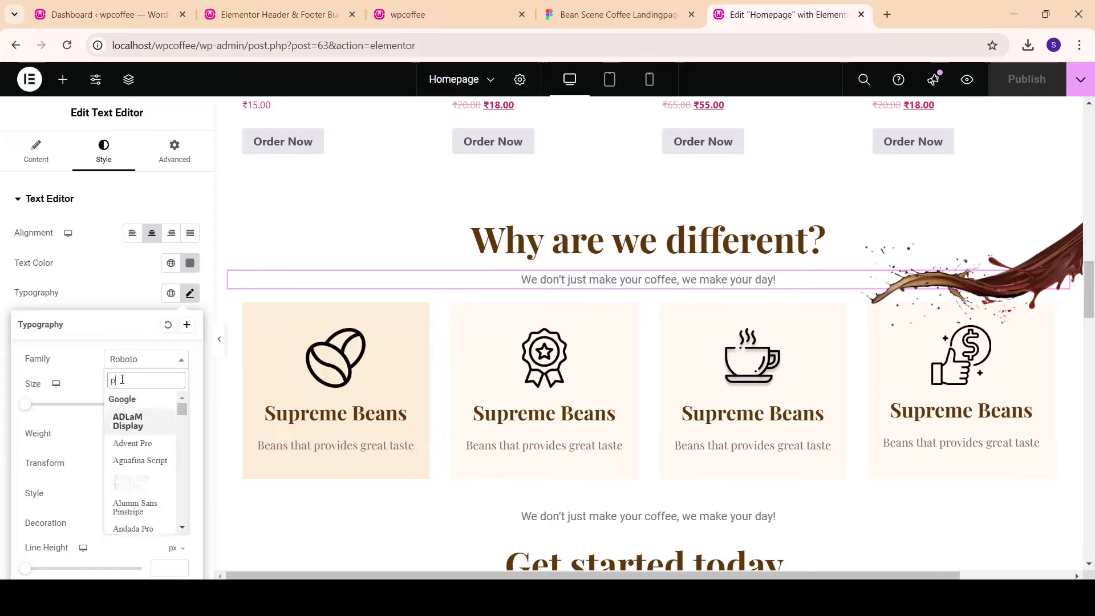
text(a)
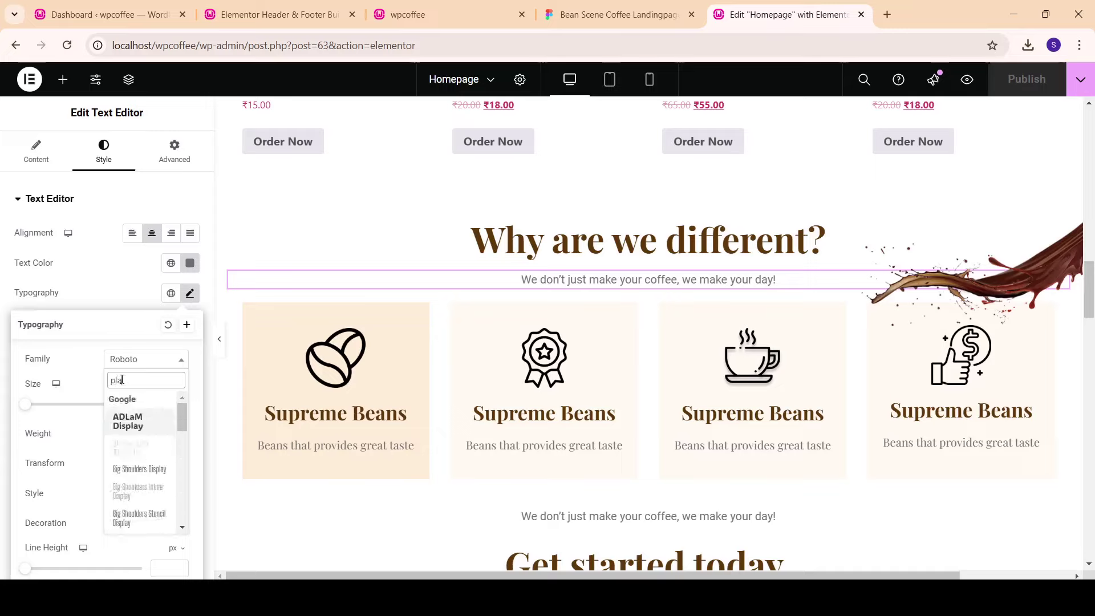
scroll(147, 456, down, 5)
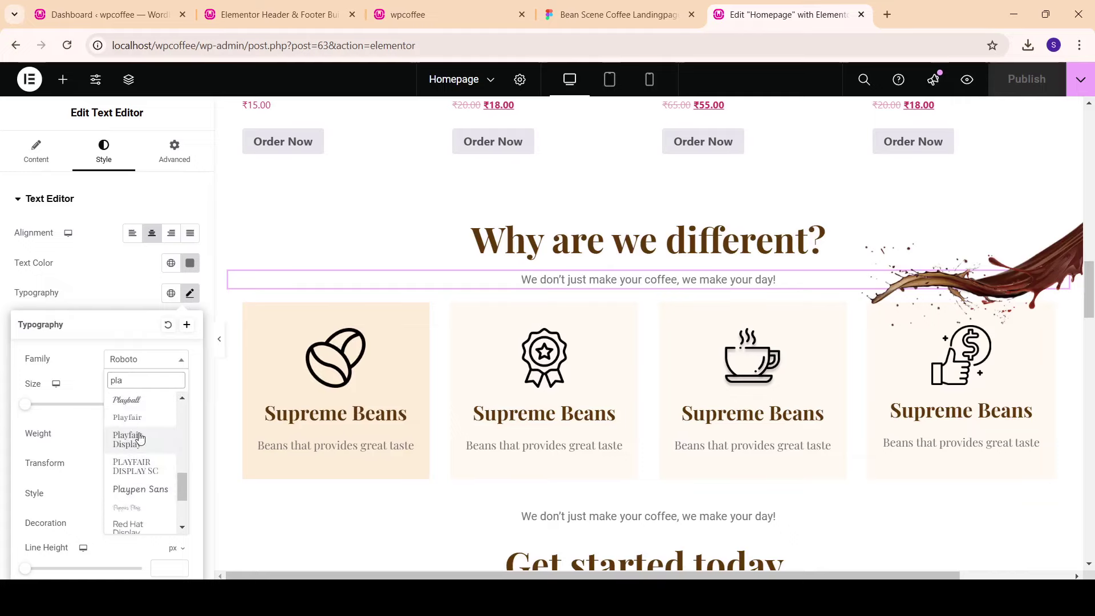
click(140, 438)
scroll(741, 353, down, 3)
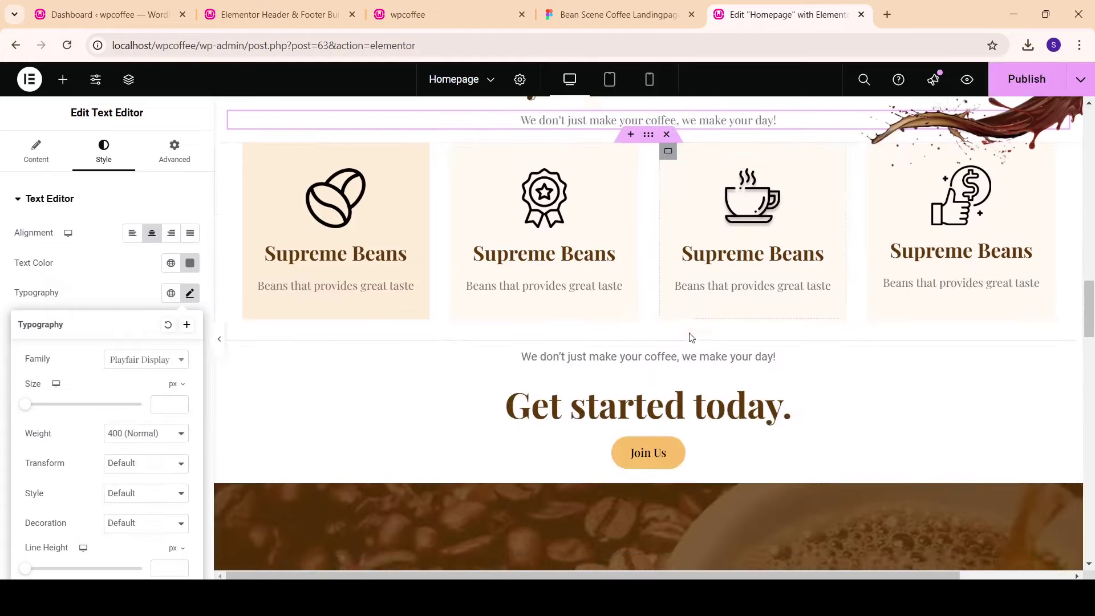
scroll(690, 337, down, 2)
scroll(773, 288, up, 2)
scroll(748, 250, up, 3)
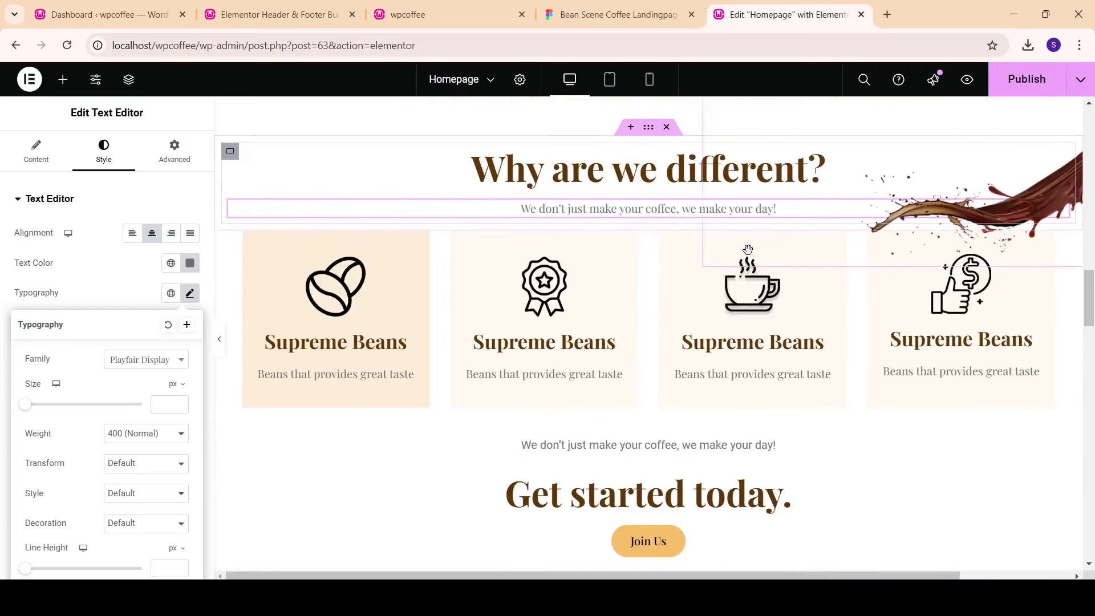
Step: Duplicate the subtitle text and place the copy above 'Get started today.'
right_click(788, 209)
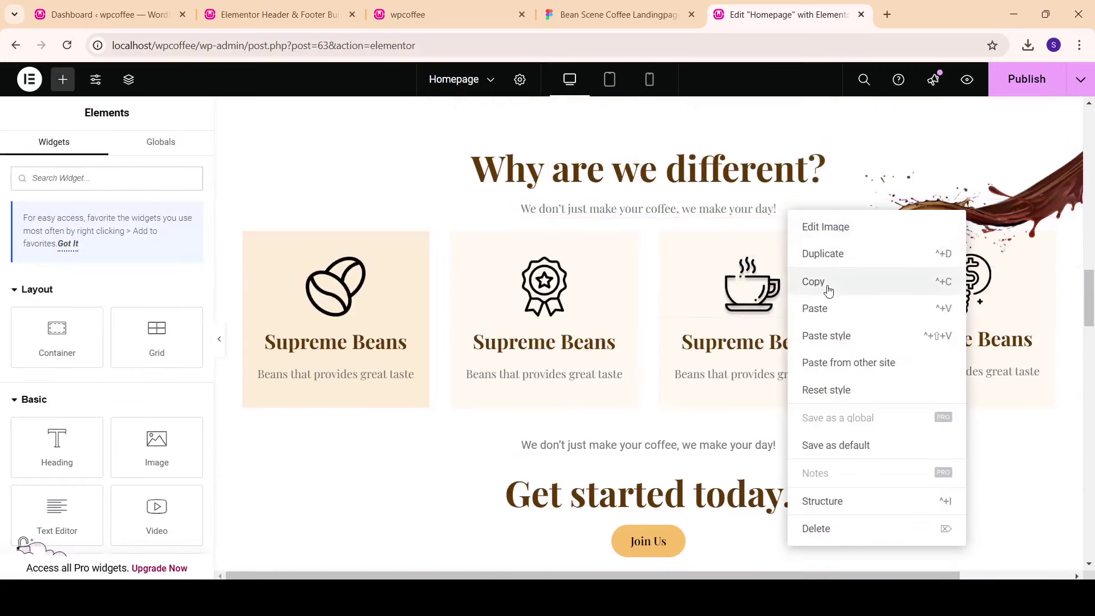
click(828, 291)
right_click(917, 443)
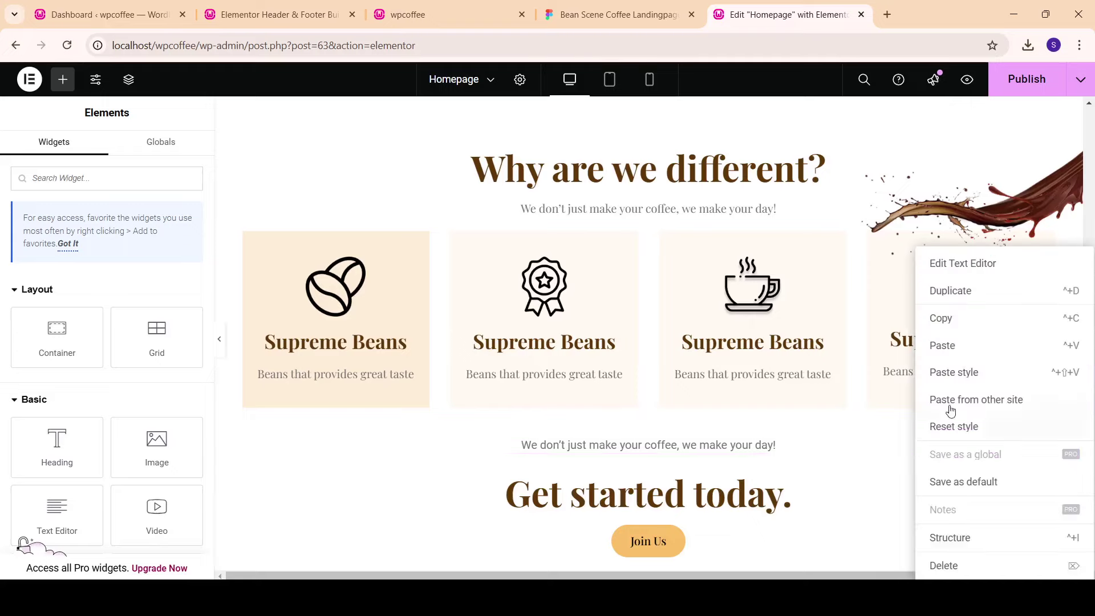
click(954, 372)
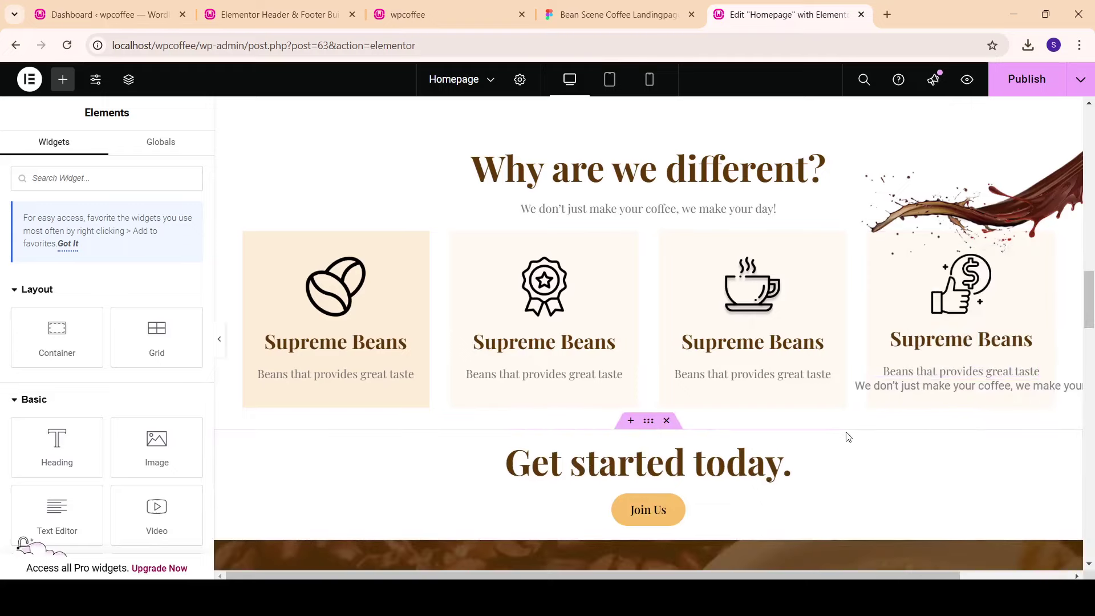
drag(848, 437, 833, 449)
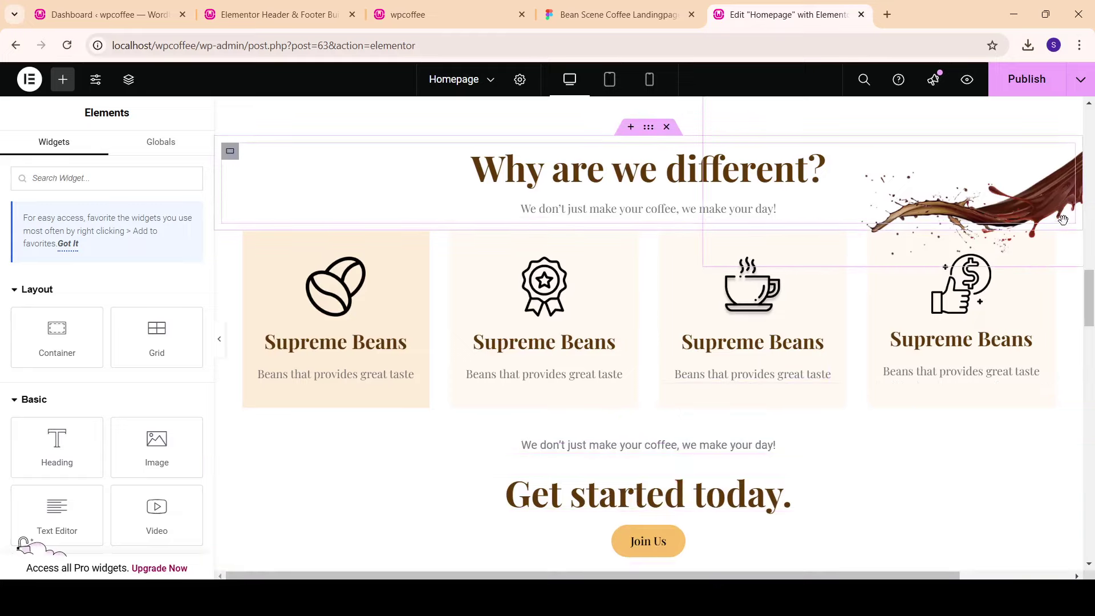
Step: Copy the restyled subtitle's style and paste its Playfair styling onto the lower subtitle
right_click(608, 210)
click(641, 283)
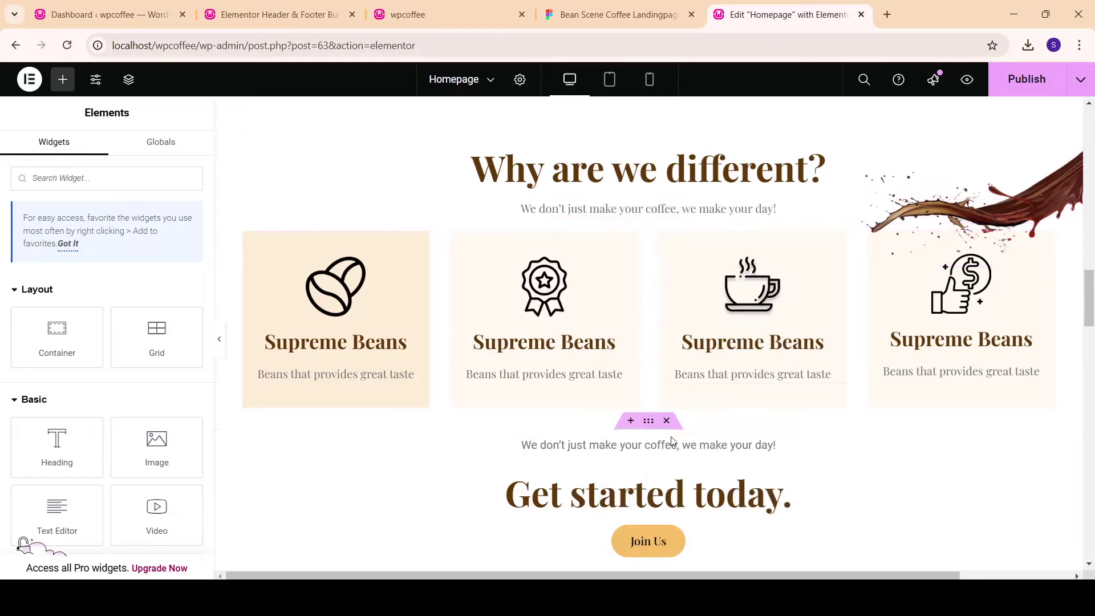
right_click(1070, 447)
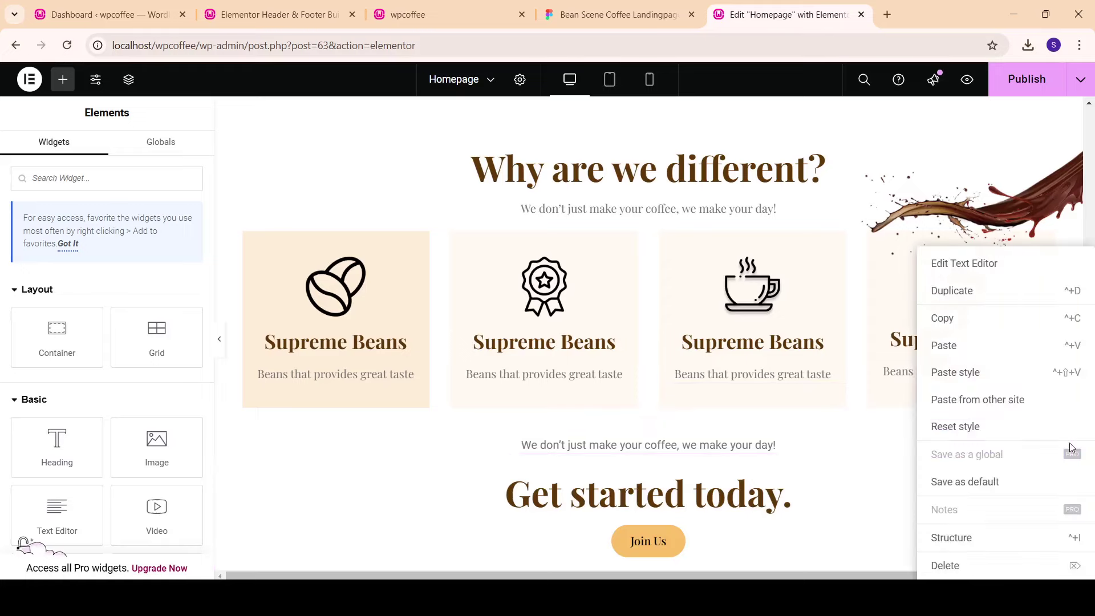
click(969, 372)
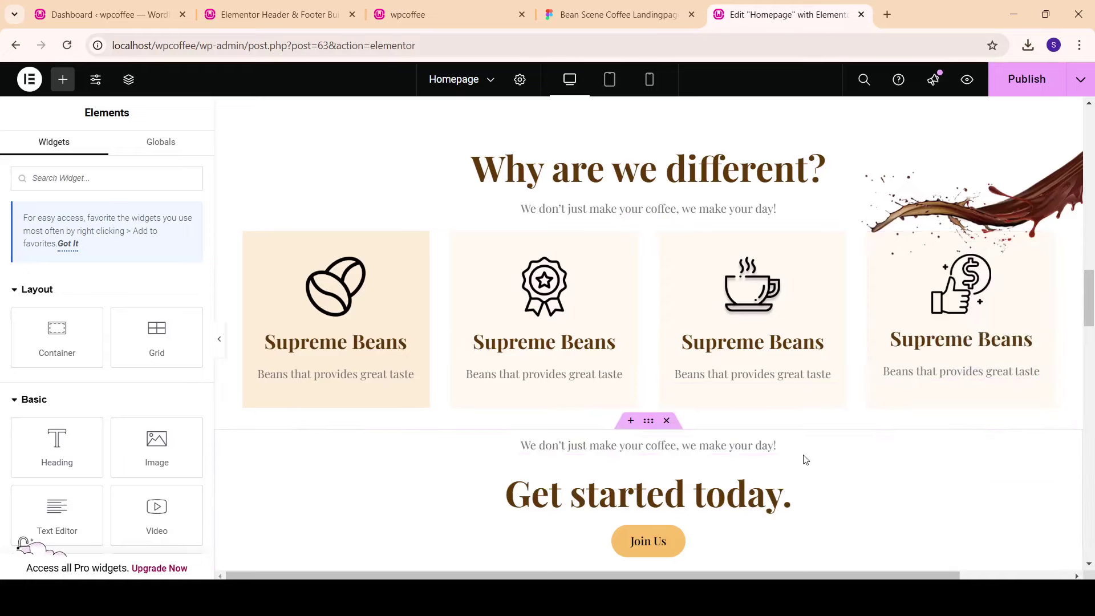
scroll(803, 454, down, 3)
scroll(792, 454, down, 4)
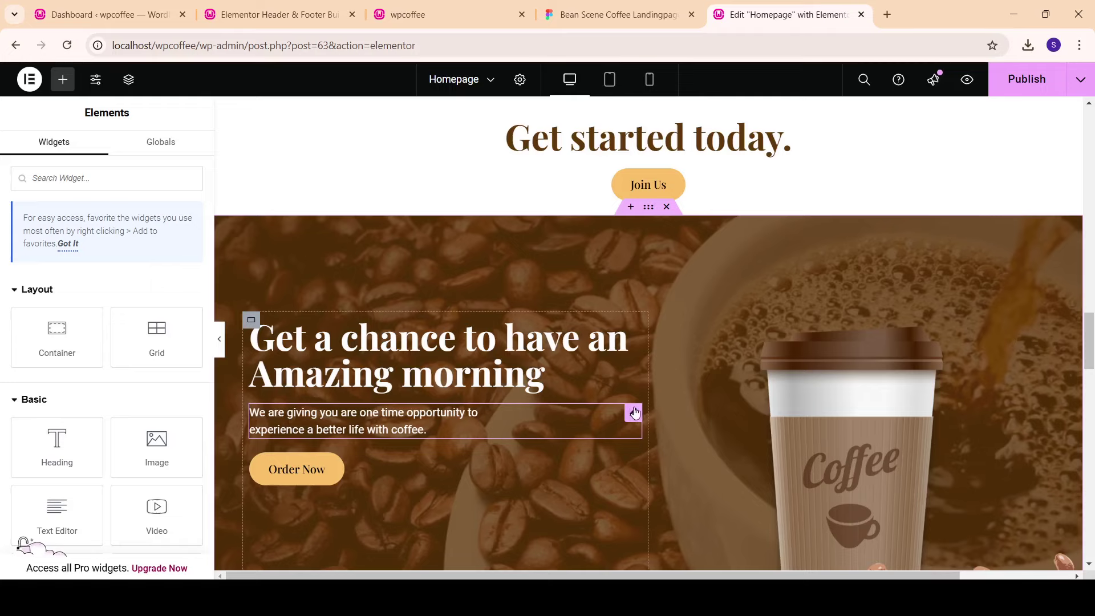
Step: Paste the copied Playfair style onto the 'We are giving you a one time opportunity' paragraph and left-align it
right_click(635, 412)
click(672, 371)
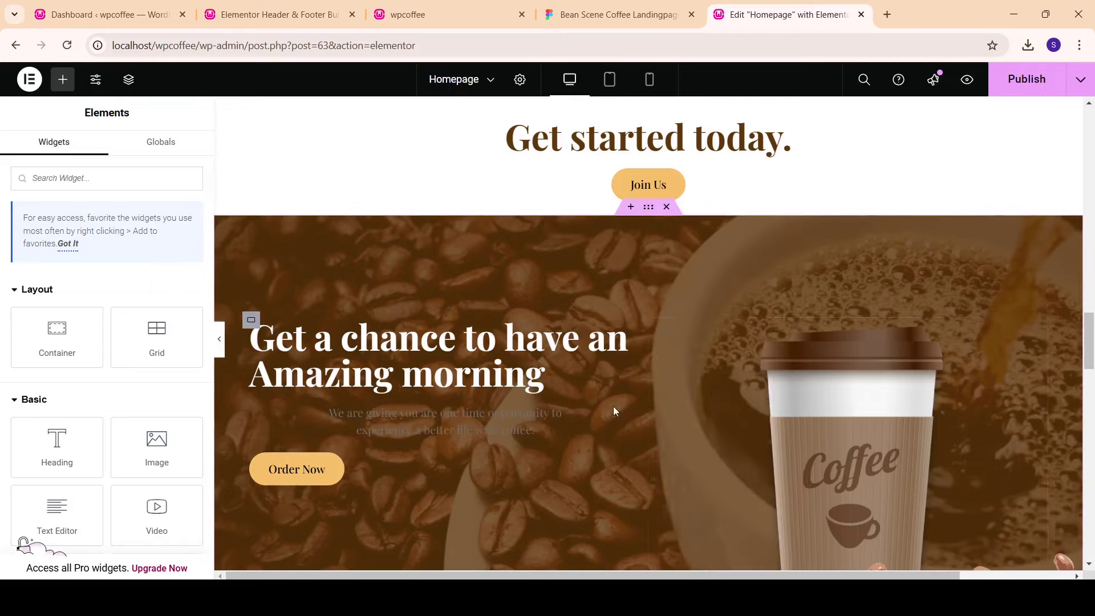
click(635, 411)
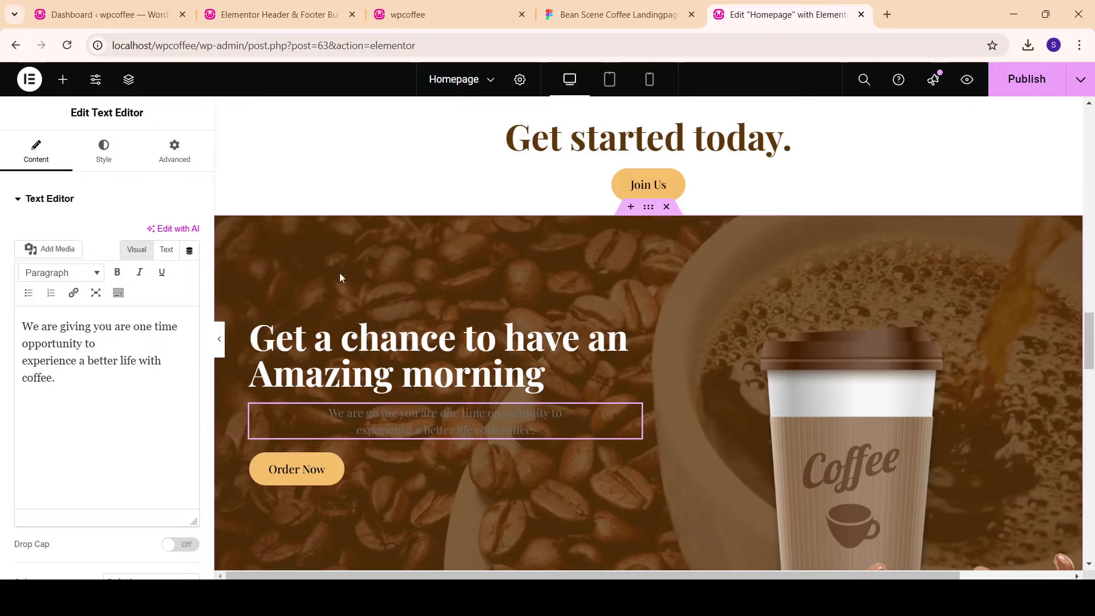
click(129, 159)
click(130, 235)
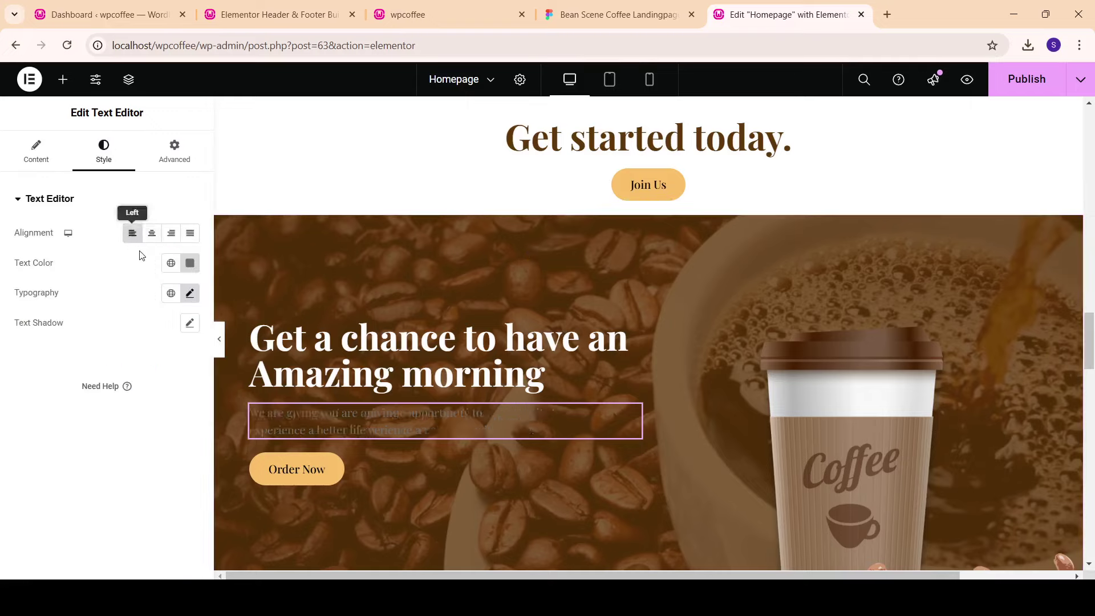
Step: Set the paragraph text colour to white (#FFFFFF) and update the page
click(190, 263)
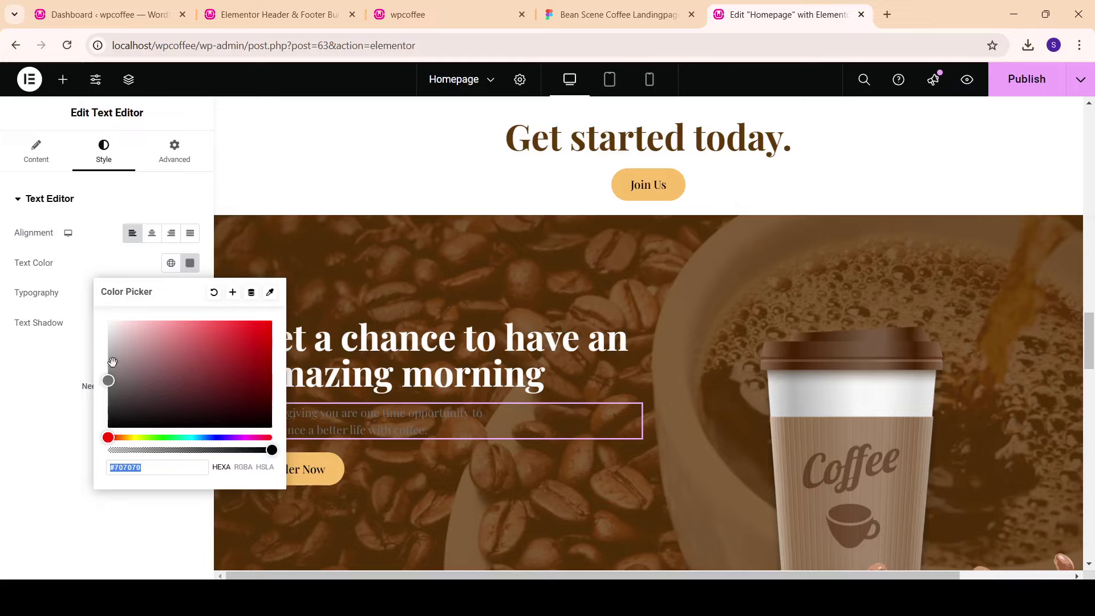
drag(105, 314, 101, 292)
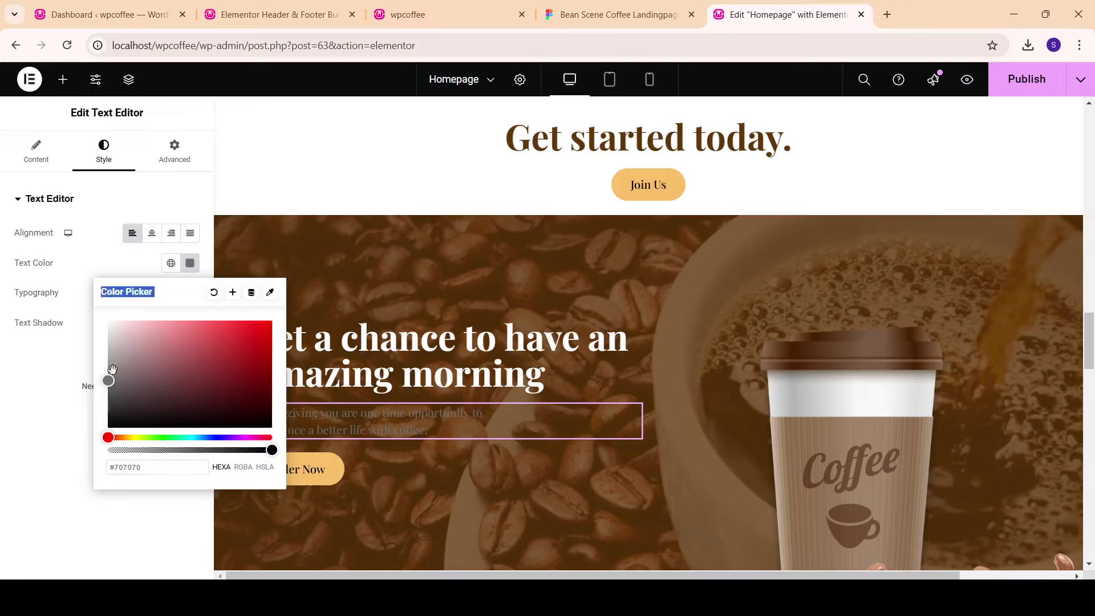
drag(113, 370, 107, 320)
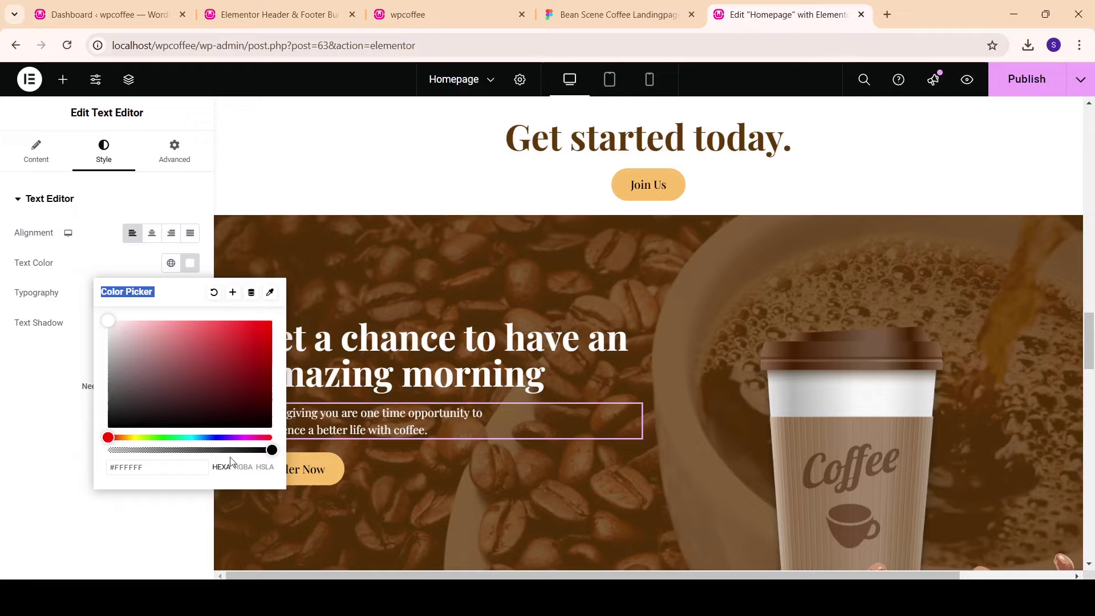
click(37, 443)
click(1025, 89)
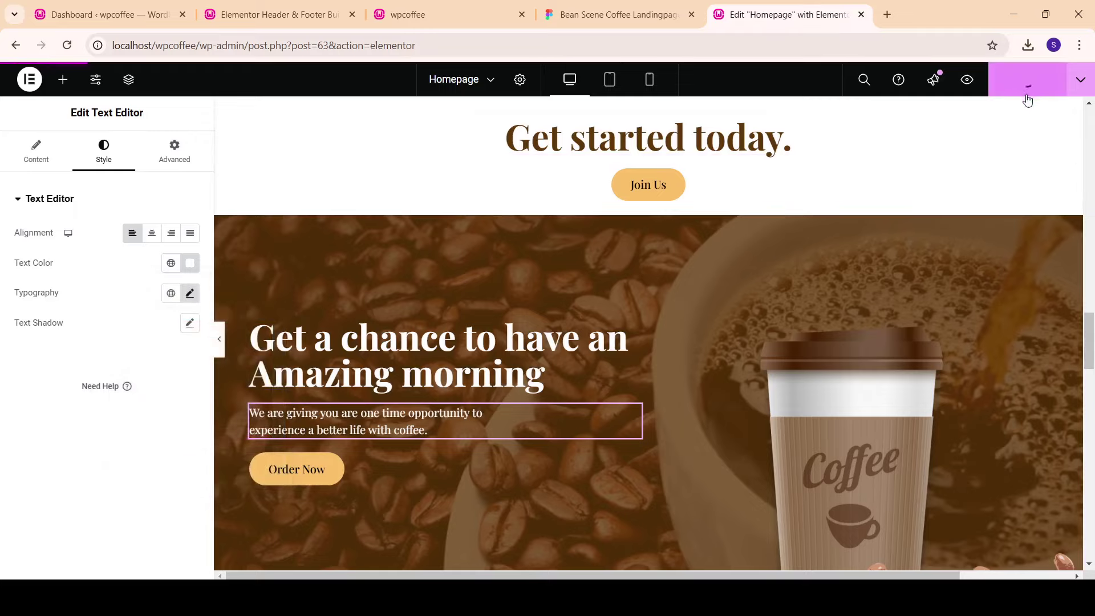
Step: Paste the copied Playfair style onto the feedback section's subtitle and update the page
scroll(867, 254, up, 5)
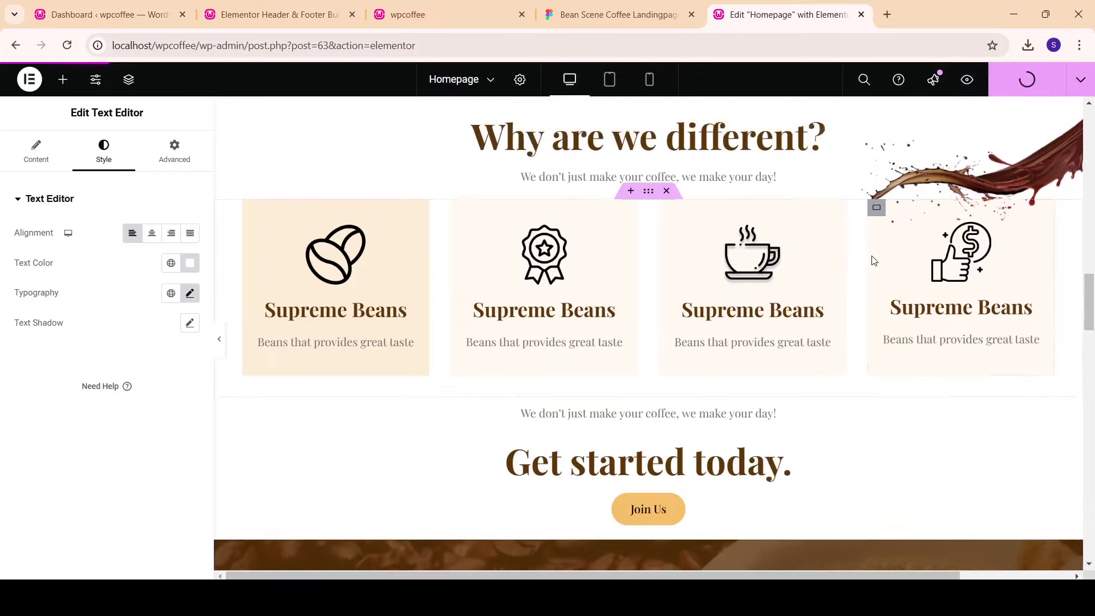
scroll(875, 262, up, 5)
scroll(742, 228, up, 5)
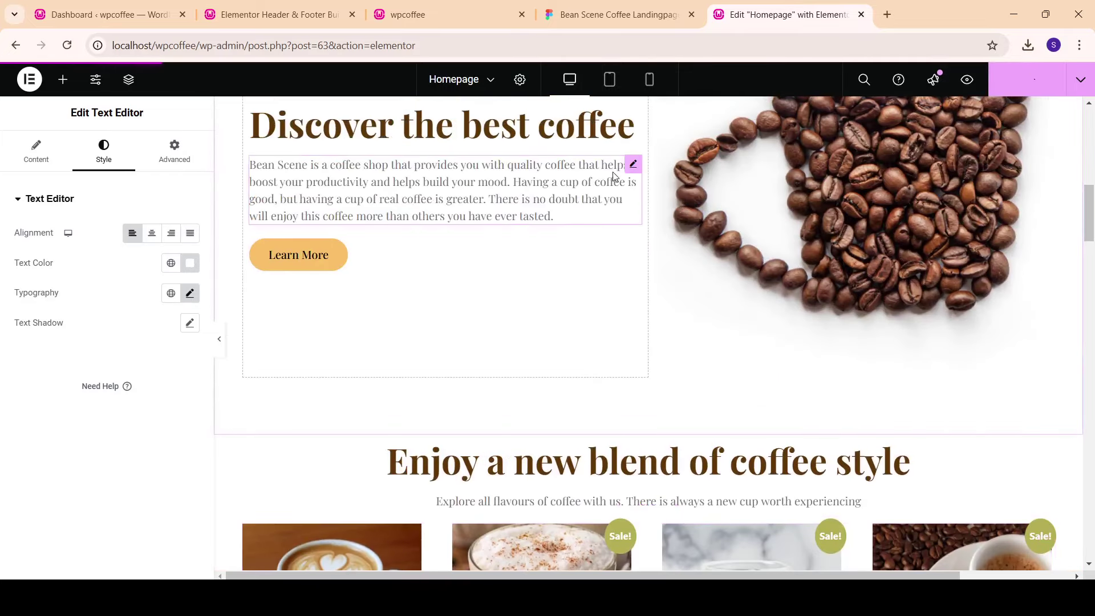
scroll(659, 251, down, 5)
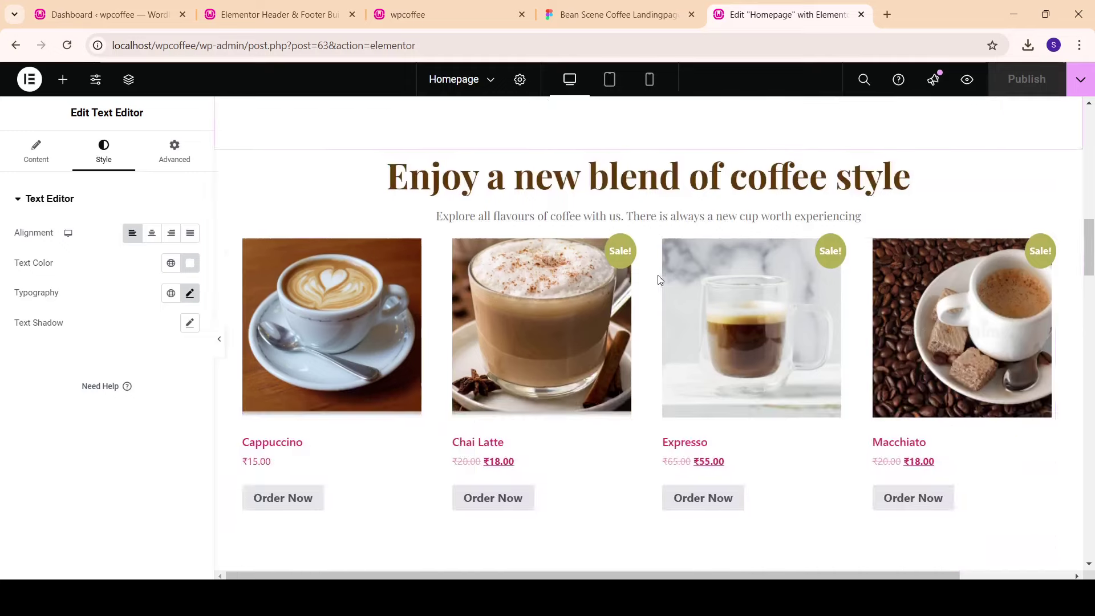
scroll(701, 303, down, 1)
scroll(701, 303, down, 5)
scroll(661, 317, down, 5)
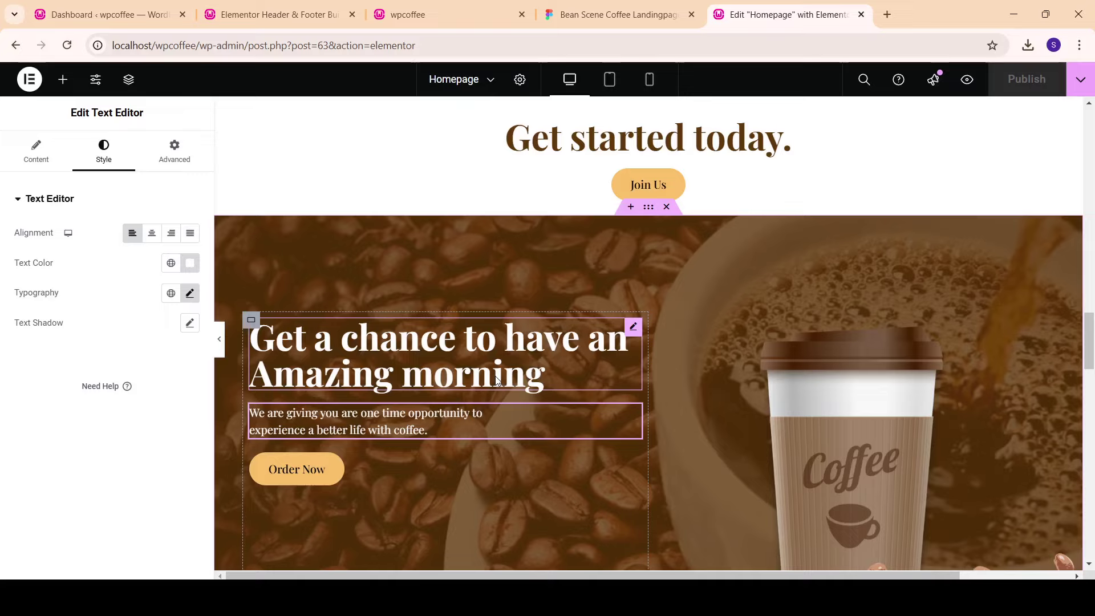
scroll(496, 380, down, 3)
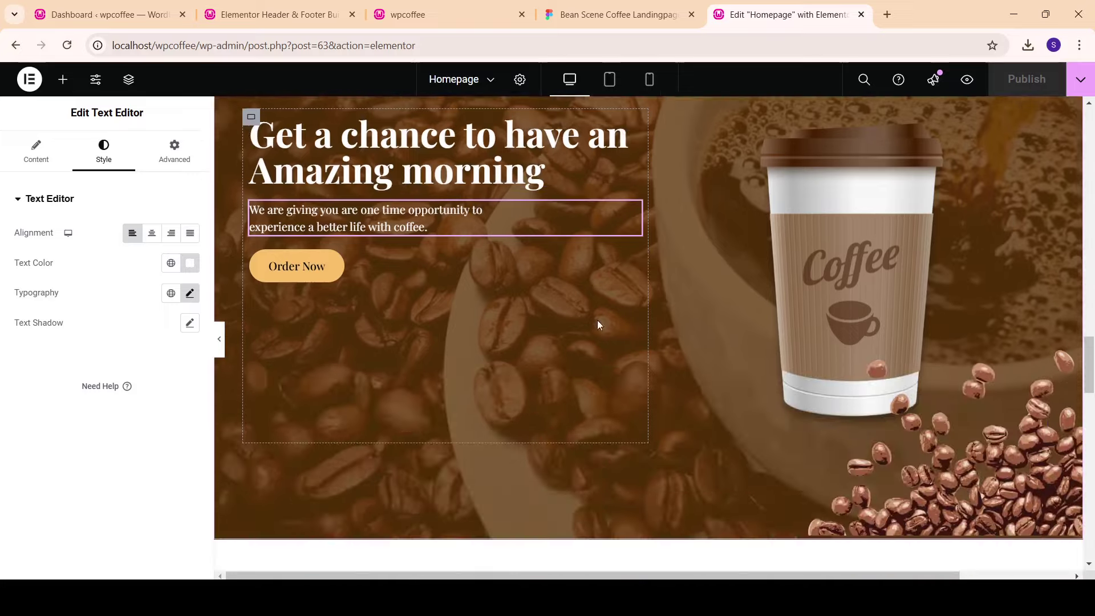
scroll(597, 320, down, 4)
scroll(669, 296, down, 2)
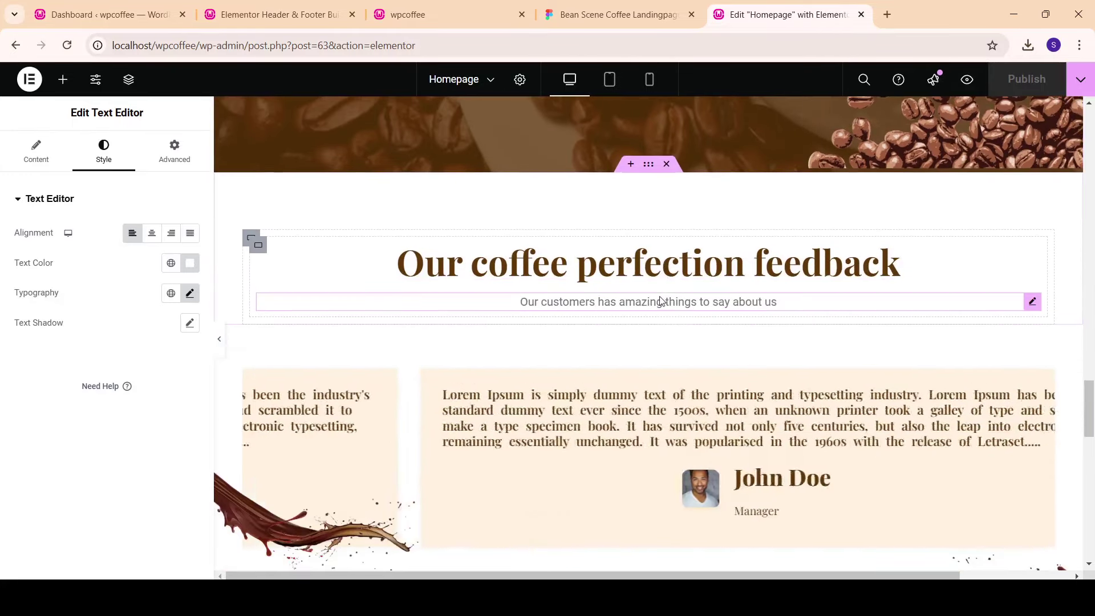
right_click(1032, 301)
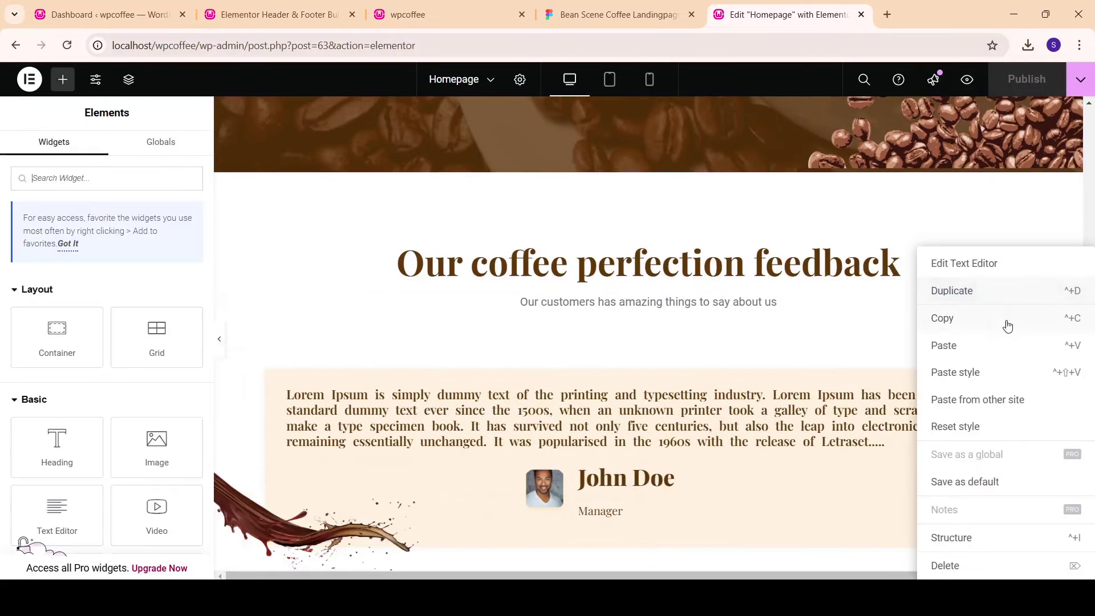
click(977, 379)
click(1029, 83)
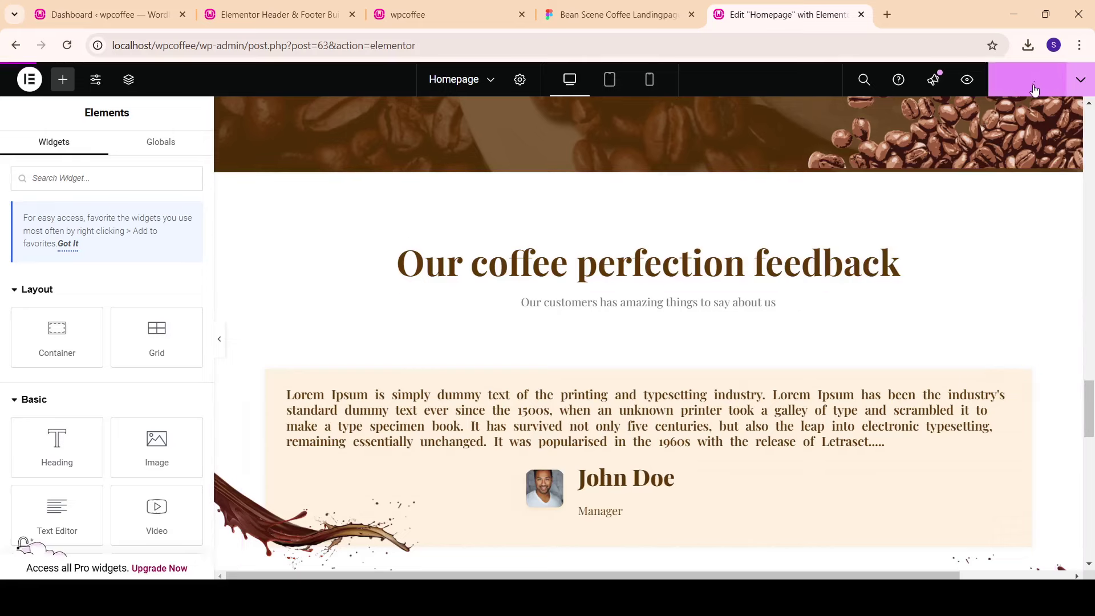
Step: Switch to the live wpcoffee site tab and select its address bar
scroll(968, 283, down, 6)
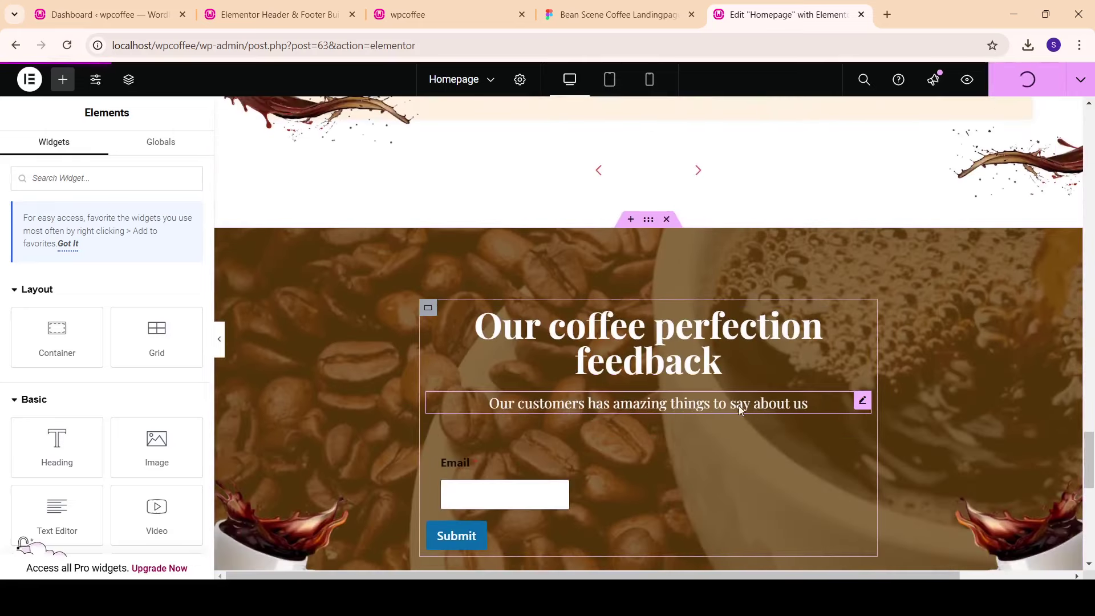
scroll(741, 408, down, 2)
scroll(742, 410, down, 5)
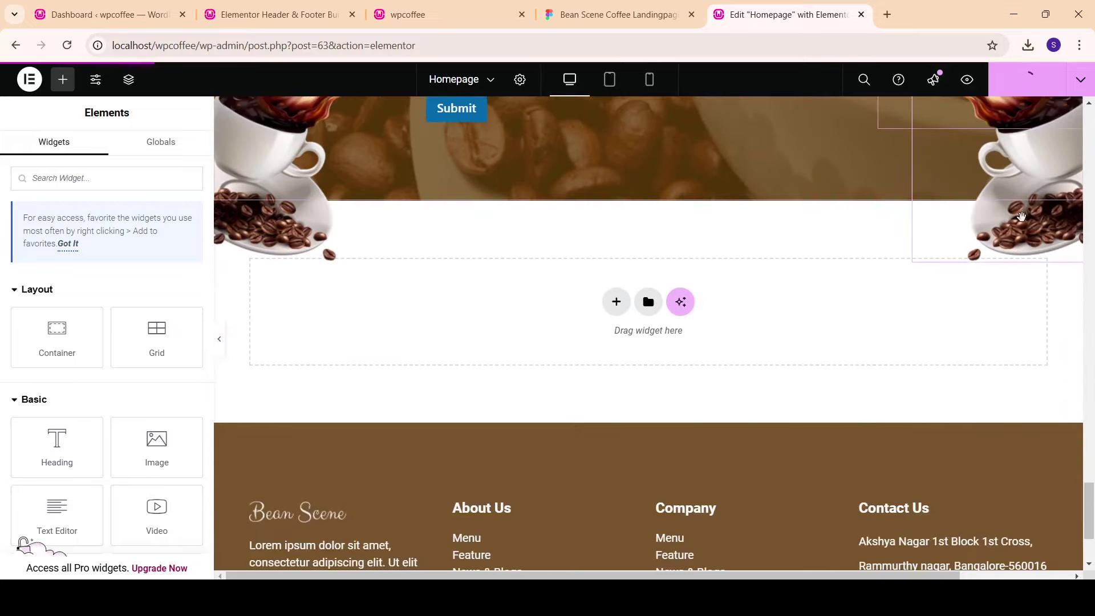
scroll(1014, 254, up, 4)
scroll(1014, 256, up, 5)
scroll(1015, 260, up, 5)
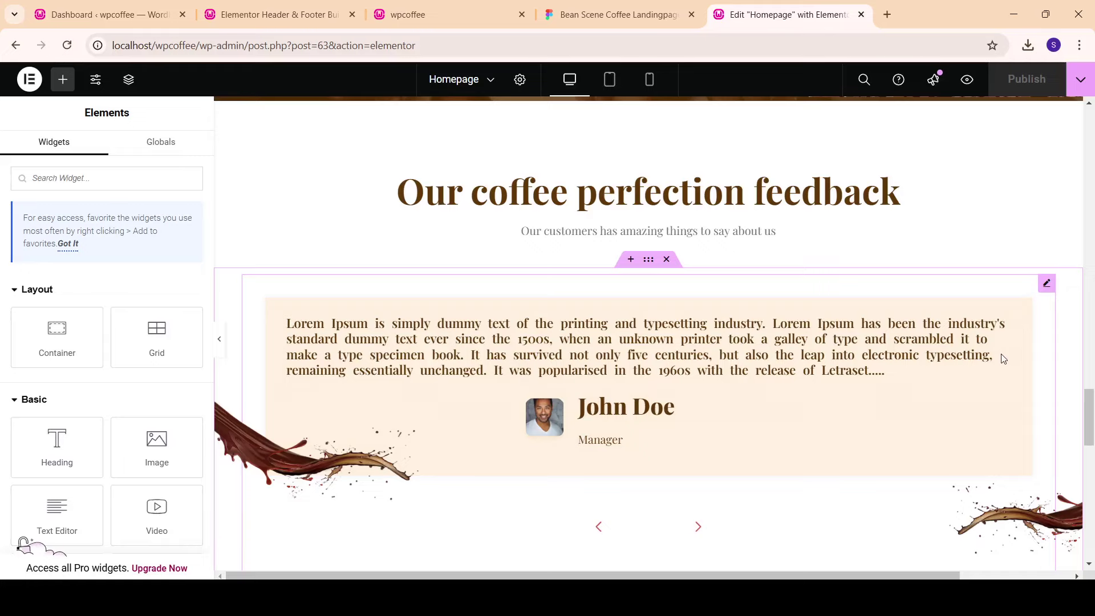
scroll(1000, 357, up, 2)
scroll(1000, 357, down, 2)
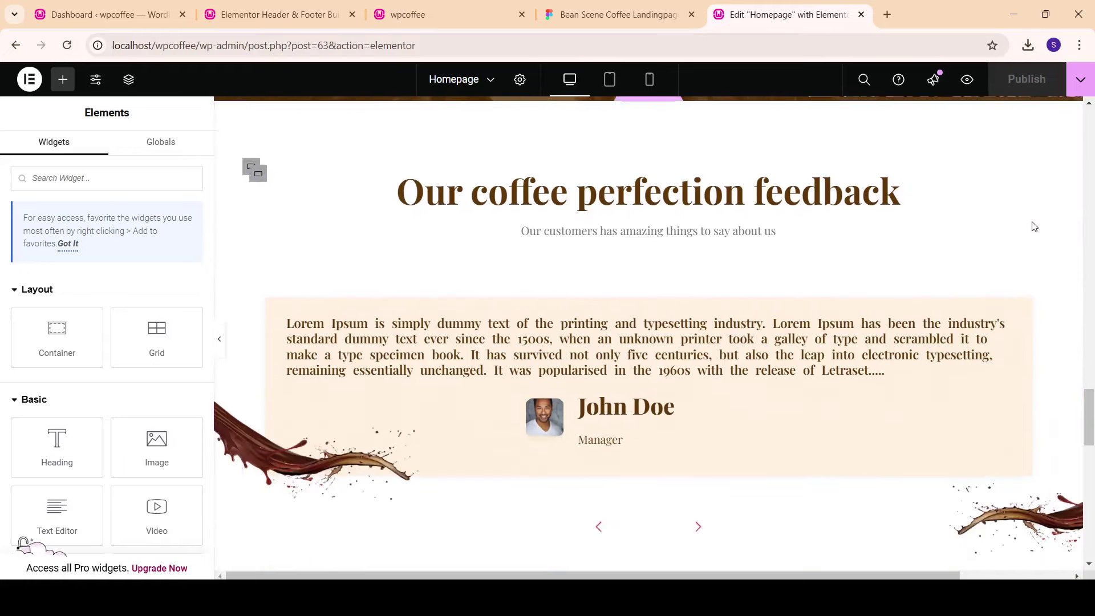
scroll(1004, 279, up, 3)
scroll(998, 285, up, 2)
scroll(995, 283, up, 2)
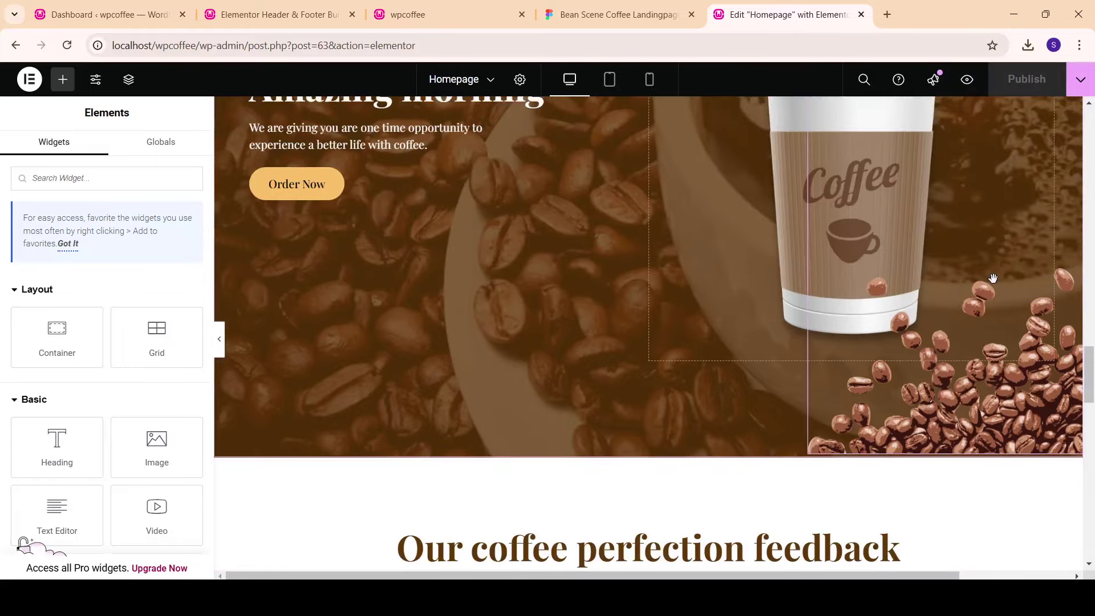
scroll(706, 259, up, 3)
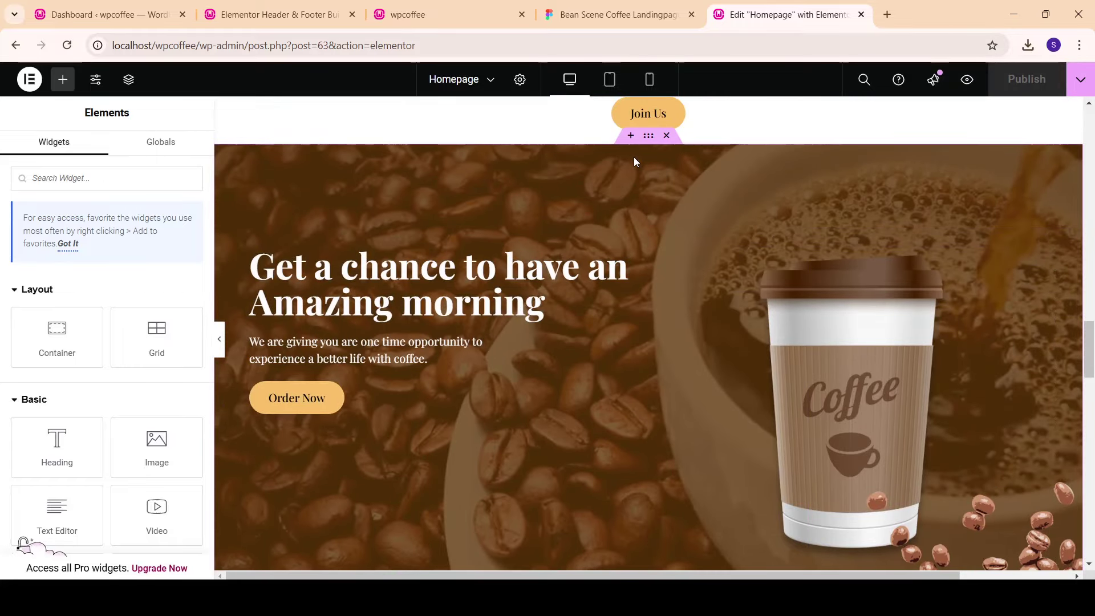
click(422, 8)
click(430, 45)
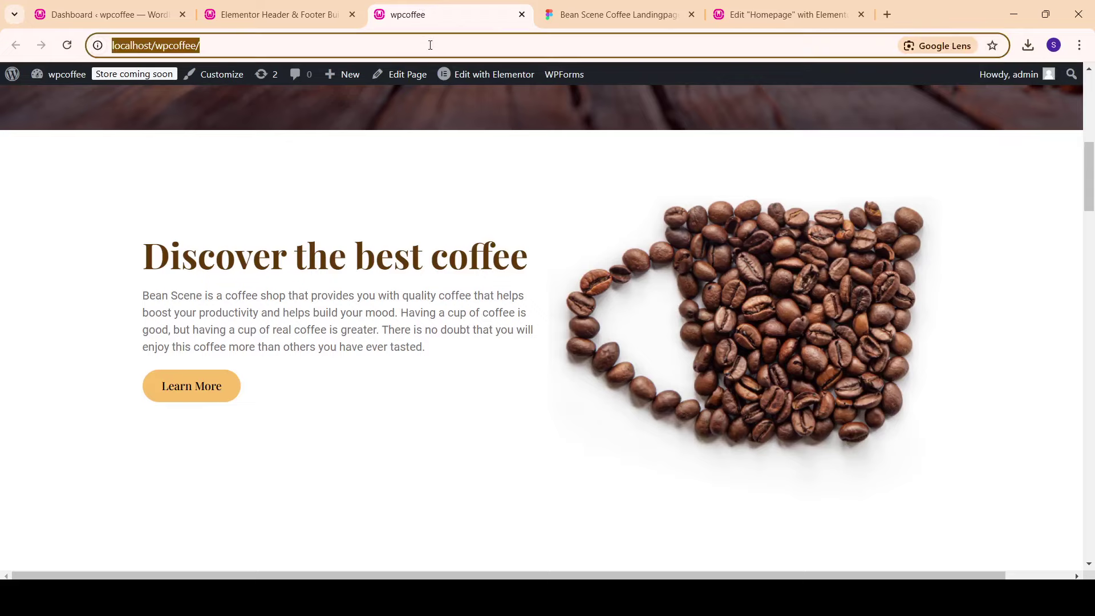
Step: Reload localhost/wpcoffee/ and scroll through the live homepage checking the serif headings and subtitles
key(Return)
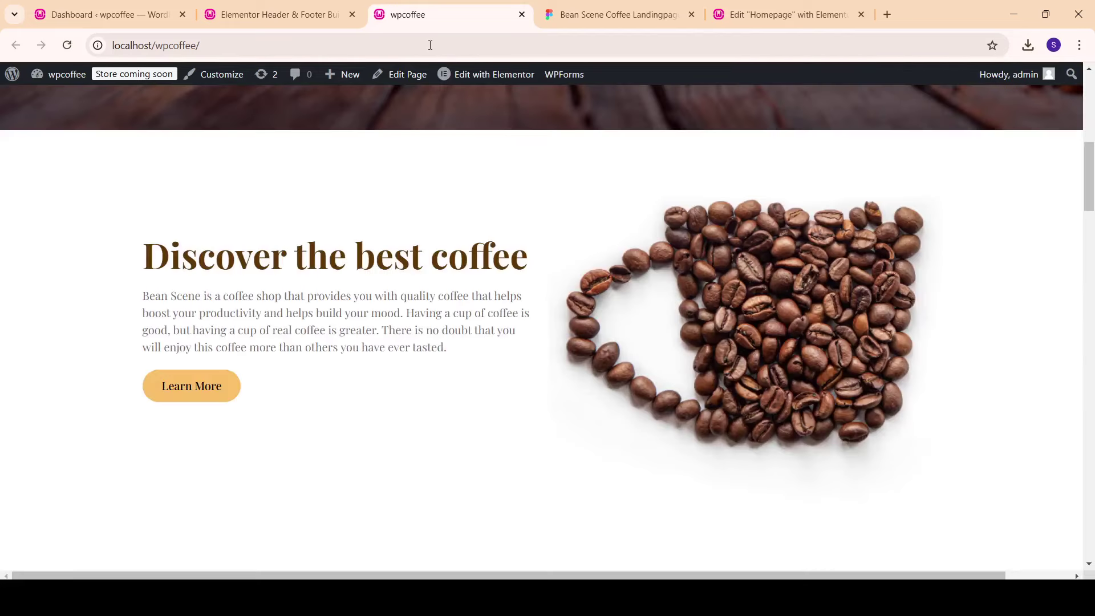
scroll(608, 135, up, 8)
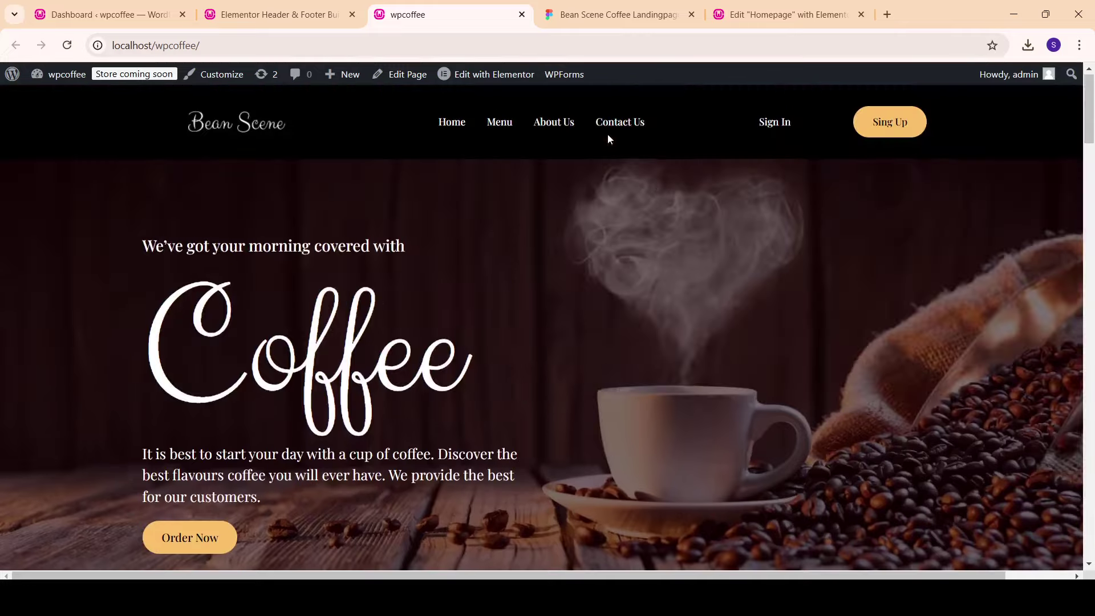
scroll(681, 216, down, 2)
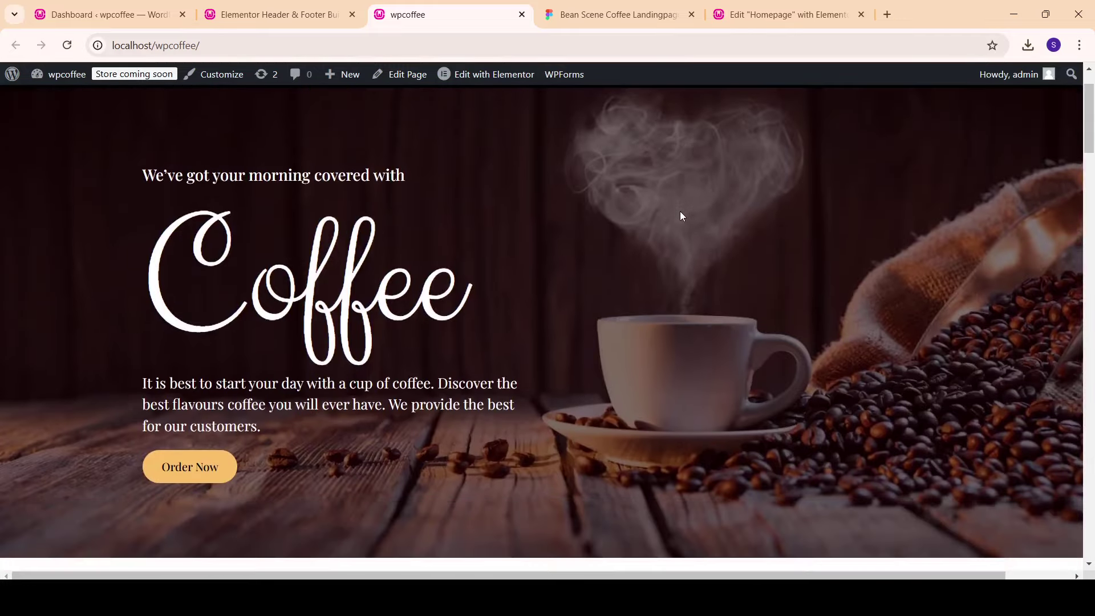
scroll(681, 215, down, 3)
scroll(680, 216, down, 3)
scroll(681, 216, down, 2)
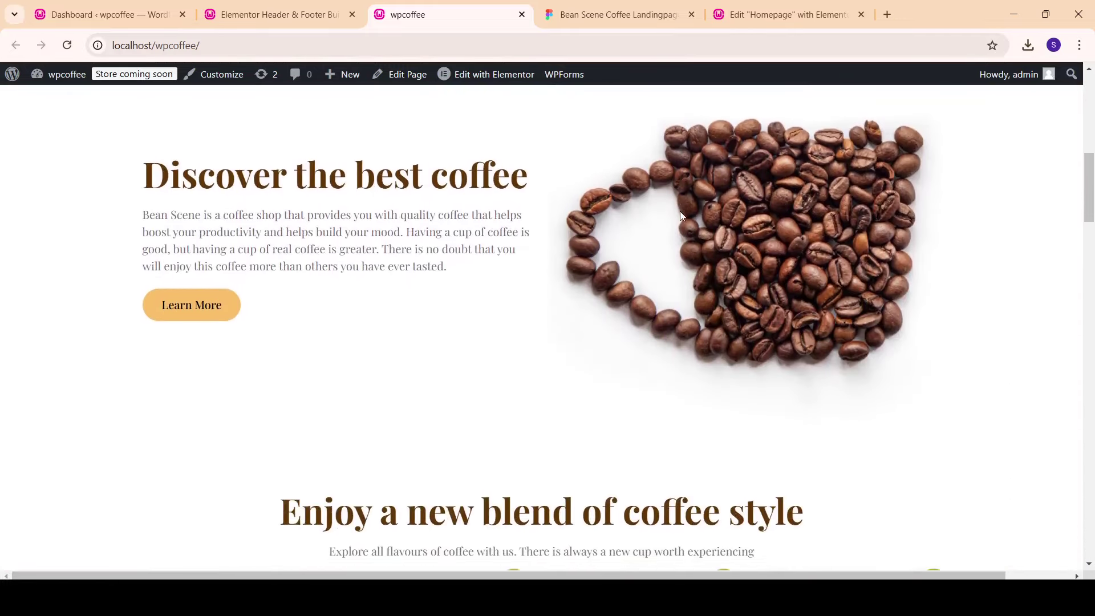
scroll(680, 215, down, 5)
scroll(680, 215, down, 2)
mouse_move(238, 145)
mouse_down()
mouse_move(692, 207)
mouse_move(930, 197)
mouse_up()
click(941, 192)
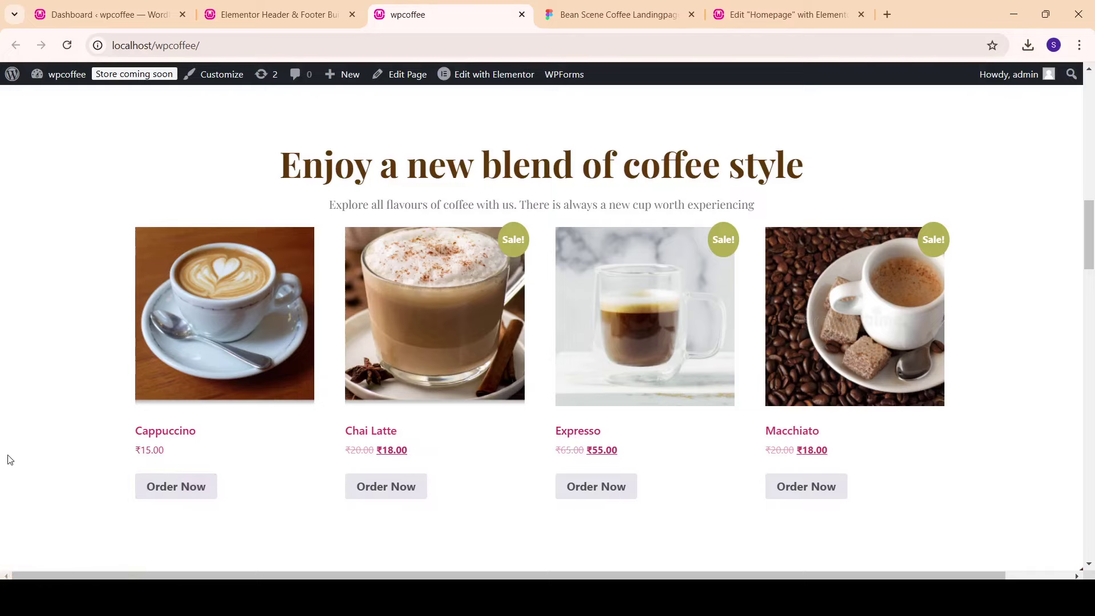
scroll(81, 475, up, 4)
scroll(710, 425, down, 4)
scroll(710, 425, down, 4)
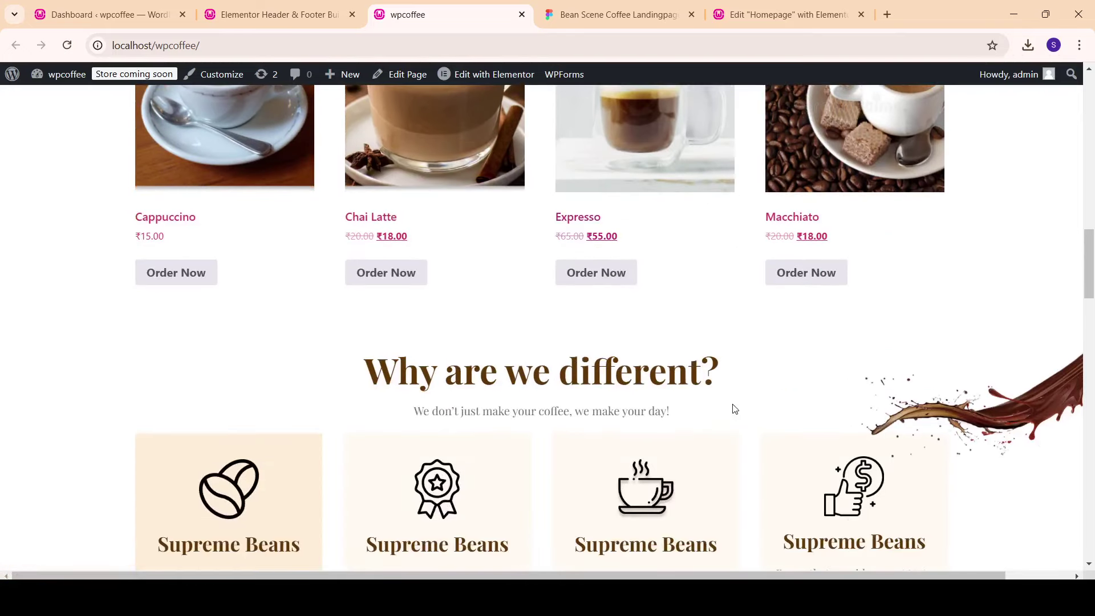
scroll(573, 346, down, 3)
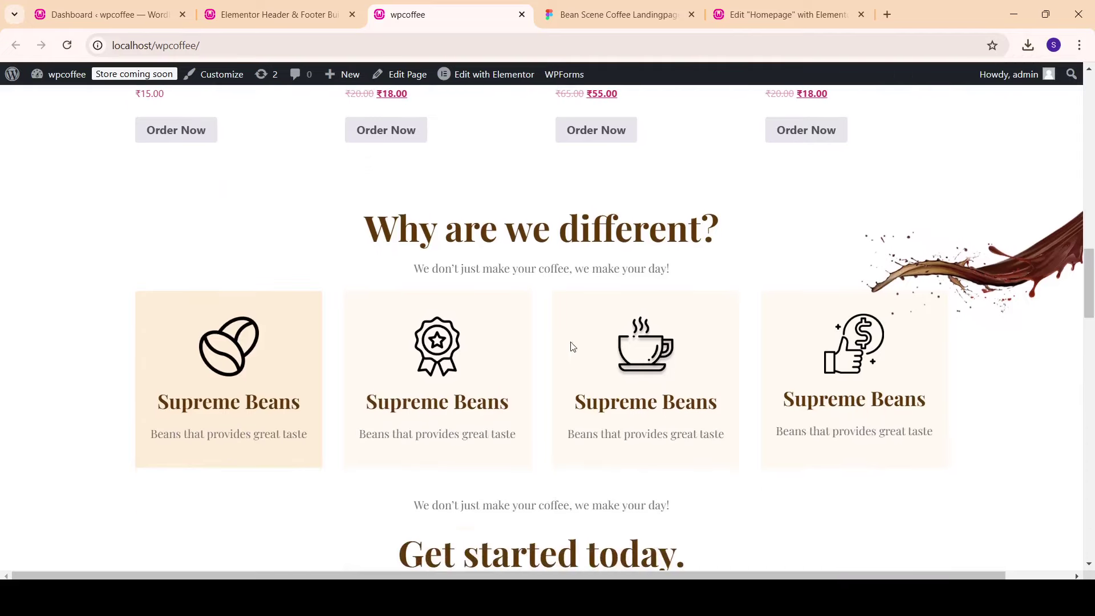
scroll(626, 268, down, 3)
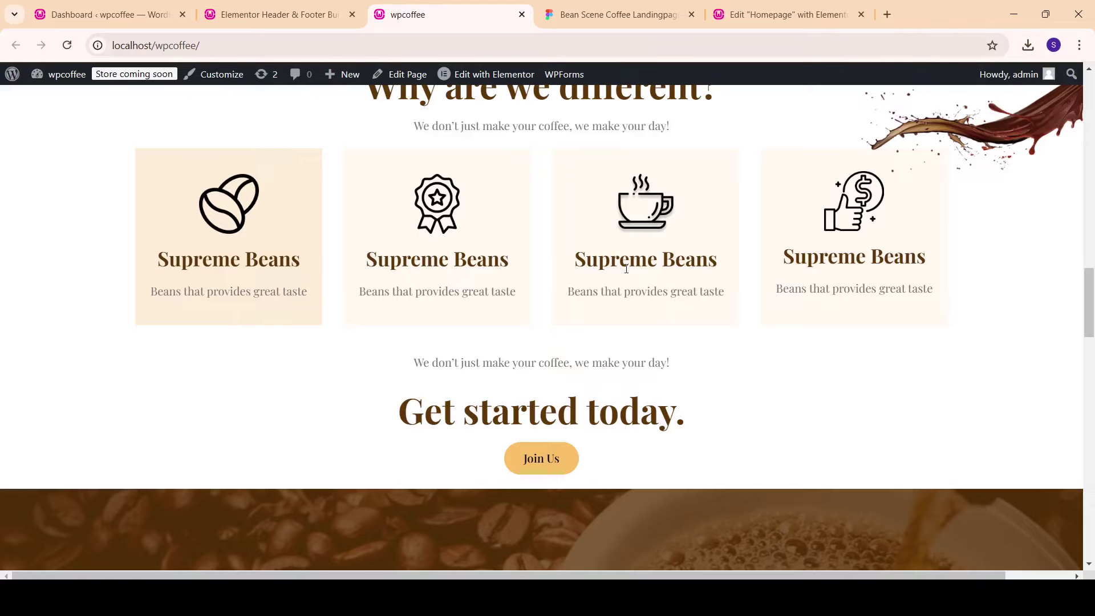
scroll(626, 269, up, 1)
scroll(652, 268, up, 3)
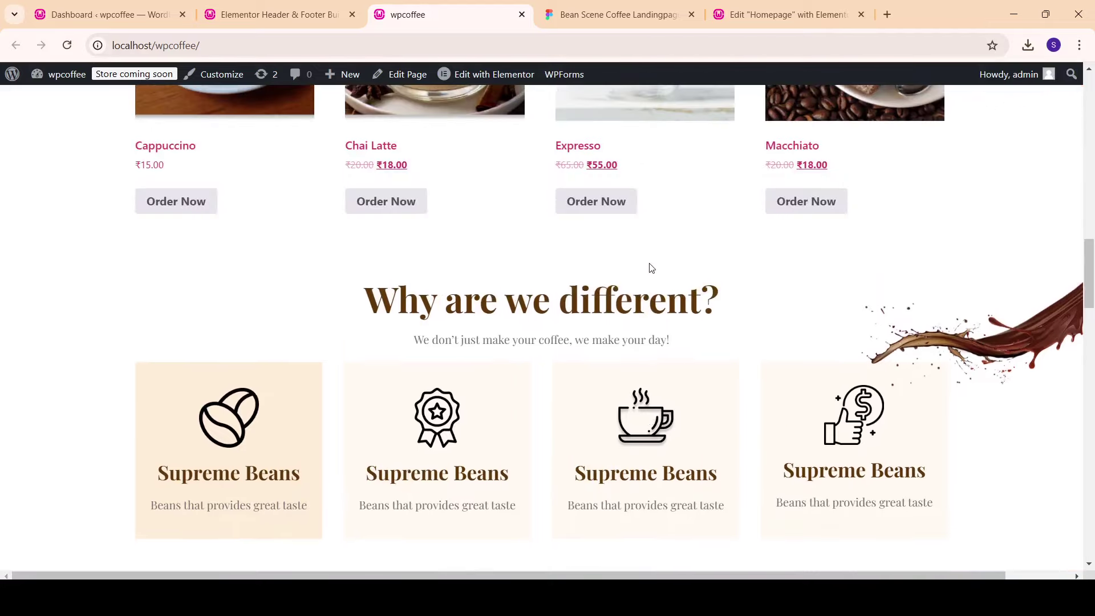
scroll(651, 268, down, 5)
scroll(651, 262, down, 3)
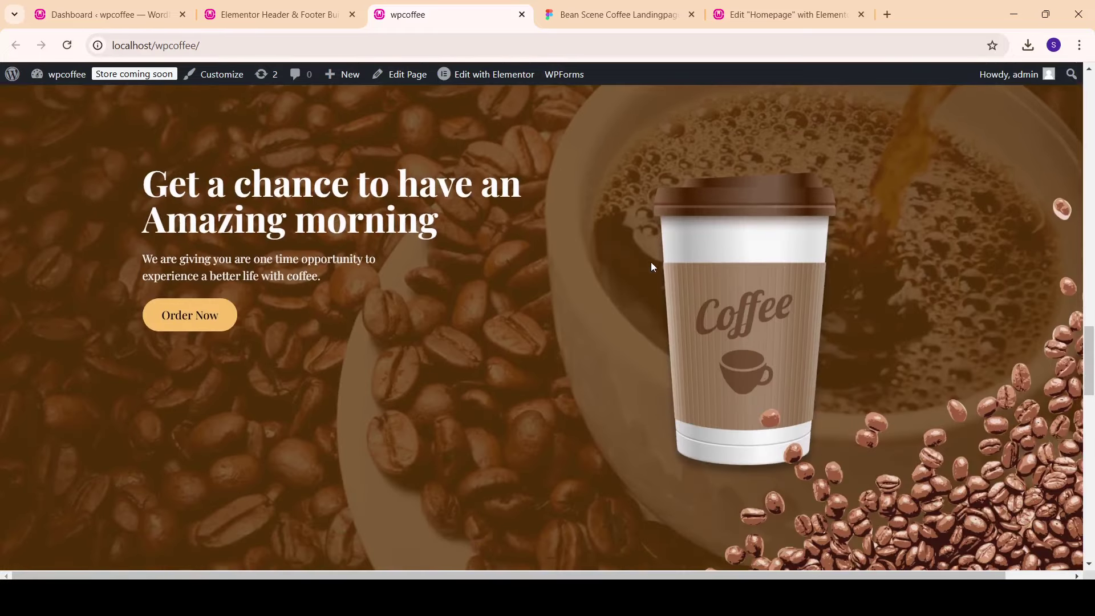
scroll(567, 249, down, 1)
scroll(584, 252, down, 5)
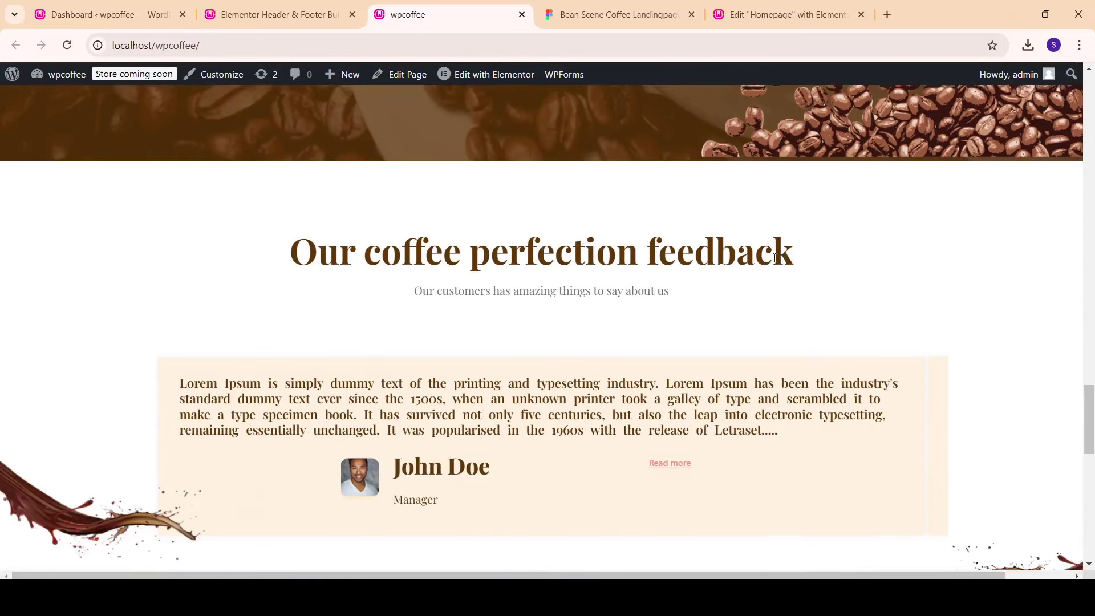
scroll(775, 257, down, 4)
scroll(775, 262, down, 4)
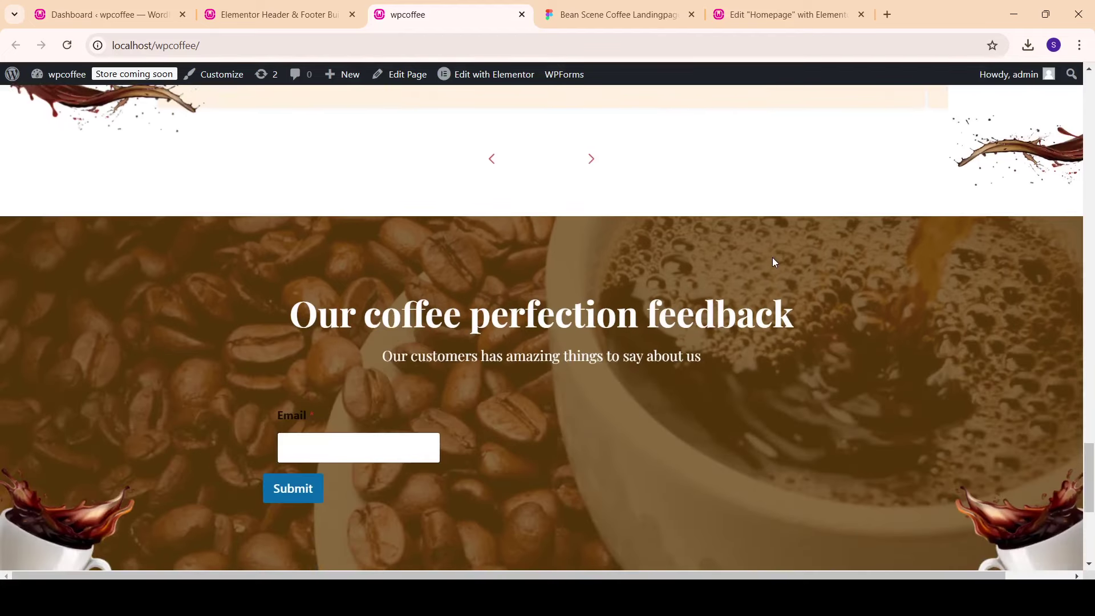
scroll(773, 263, down, 3)
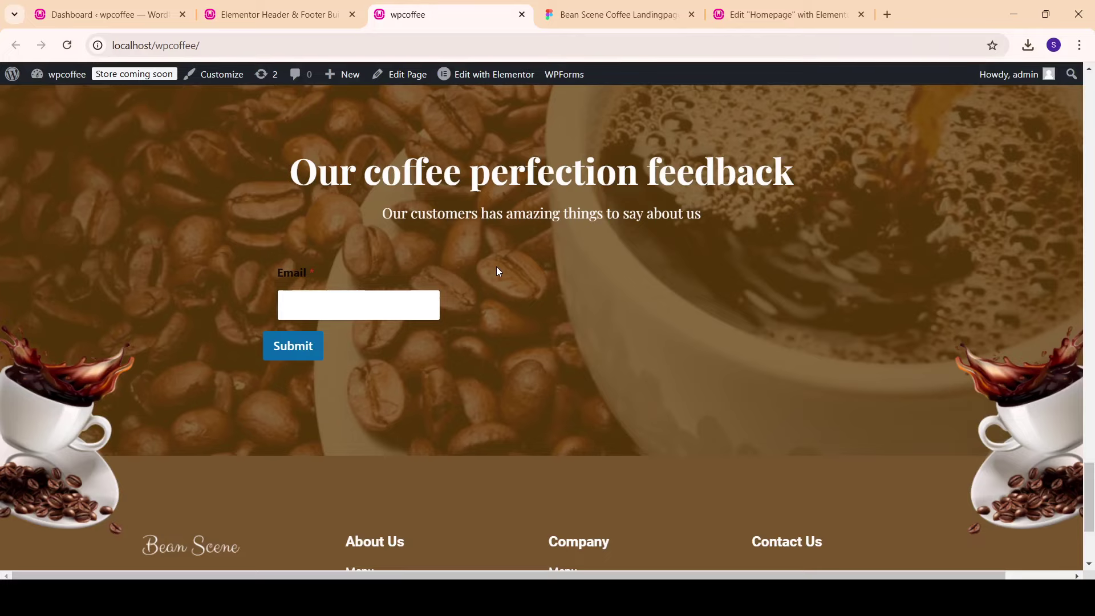
scroll(496, 266, down, 3)
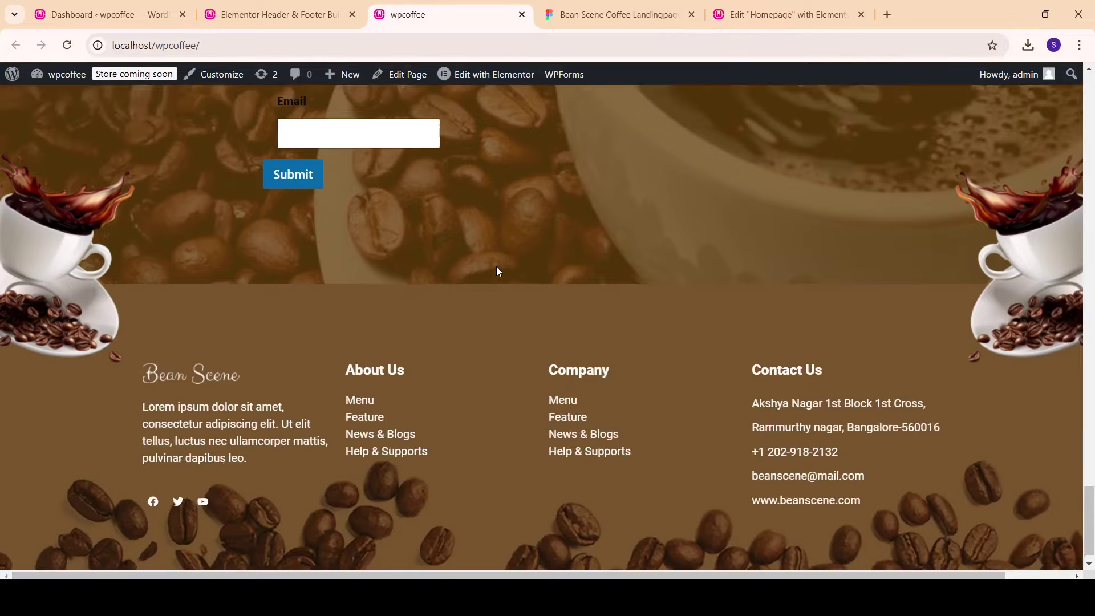
scroll(516, 264, up, 7)
scroll(521, 268, up, 10)
scroll(558, 301, up, 10)
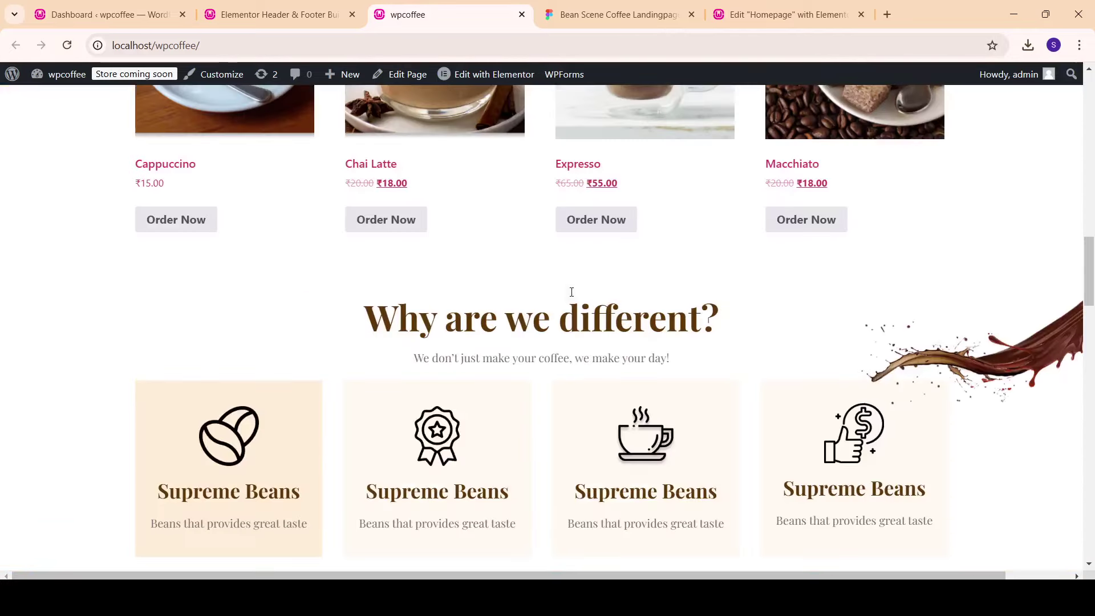
scroll(569, 291, up, 10)
scroll(580, 310, up, 10)
scroll(581, 307, up, 2)
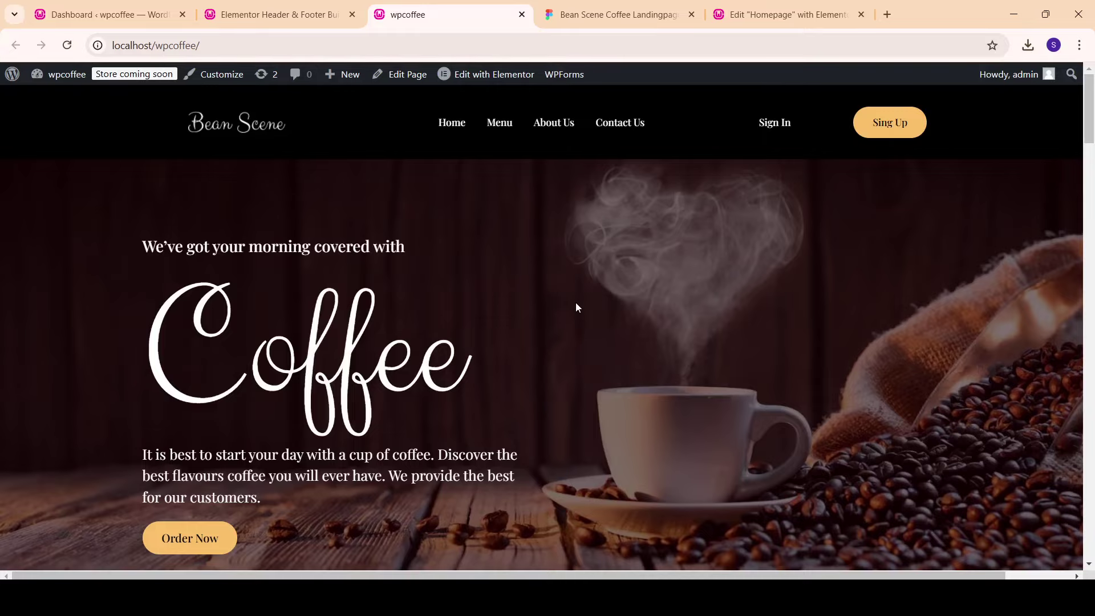
scroll(658, 344, down, 8)
scroll(659, 344, down, 7)
scroll(658, 348, down, 5)
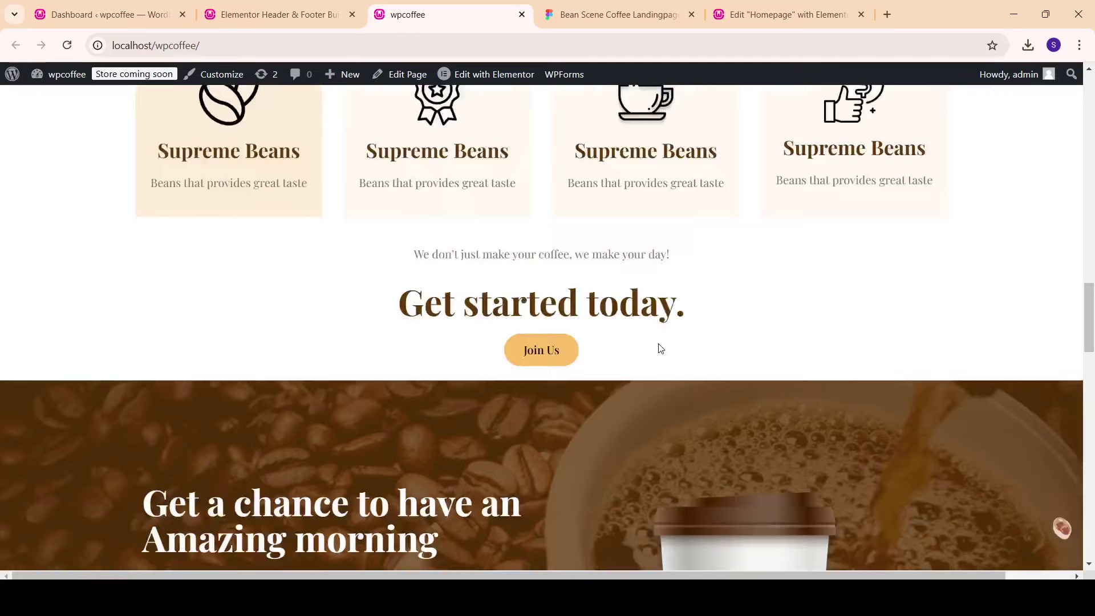
scroll(659, 348, down, 5)
scroll(659, 348, down, 5)
scroll(659, 348, down, 4)
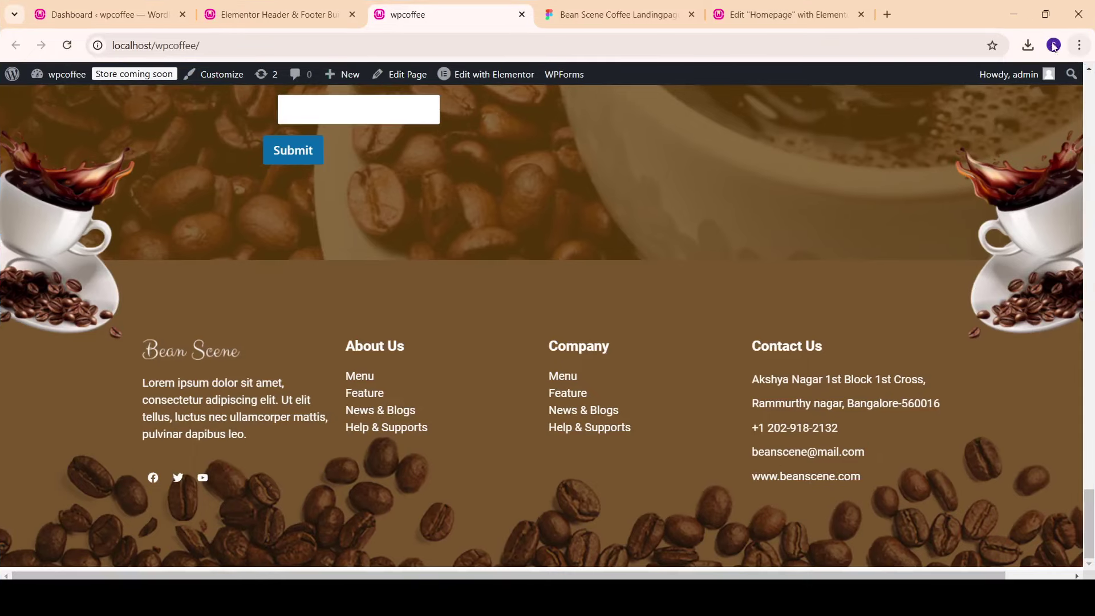
Step: Switch to the other Chrome profile and open YouTube from the Google apps grid in a new tab
click(1054, 45)
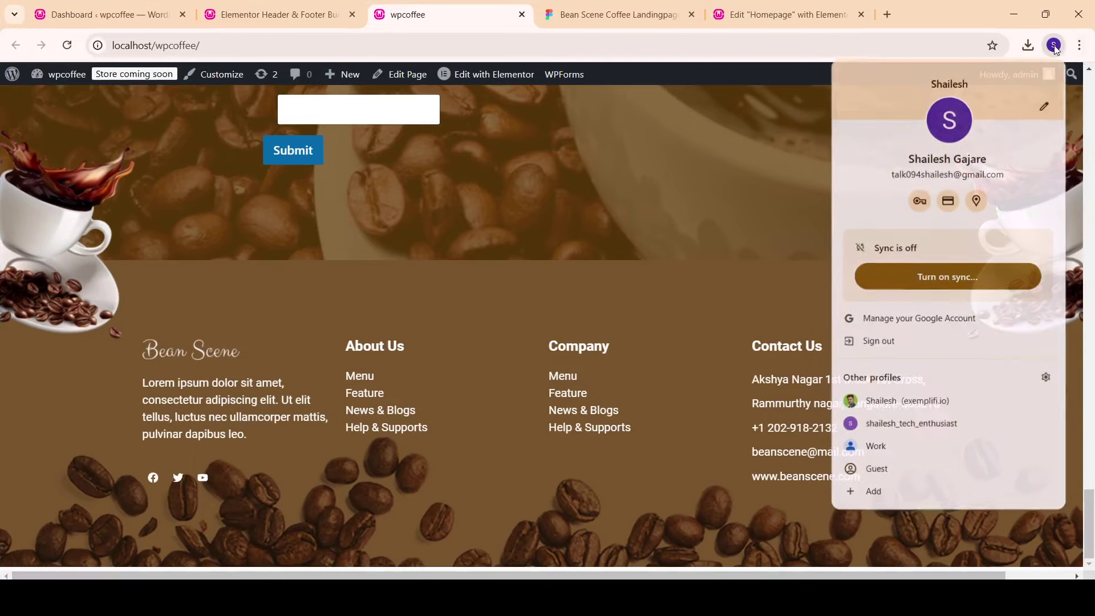
click(932, 424)
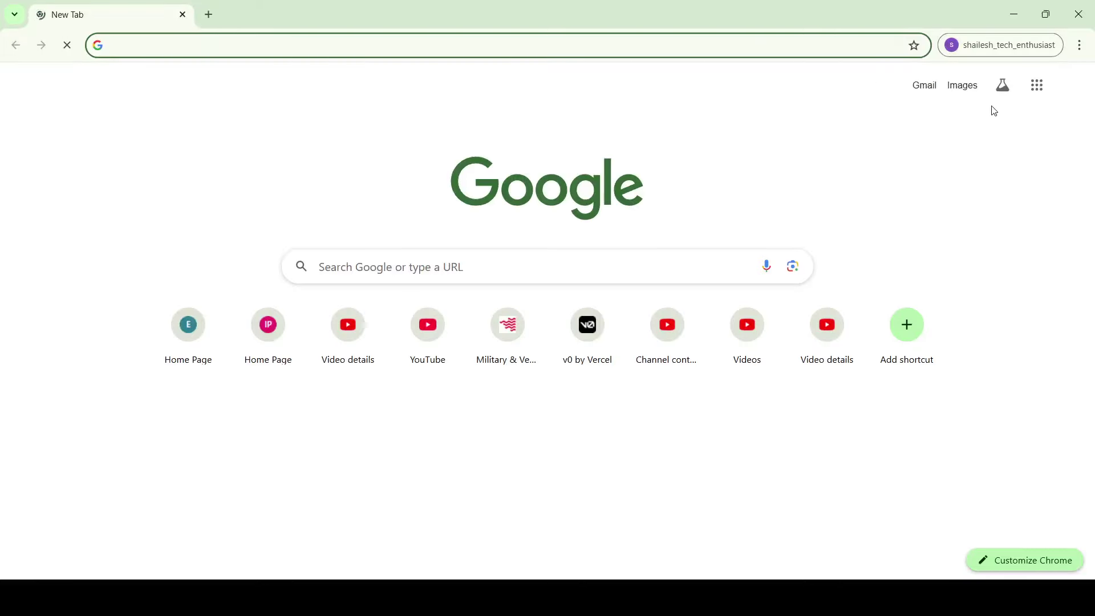
click(1035, 81)
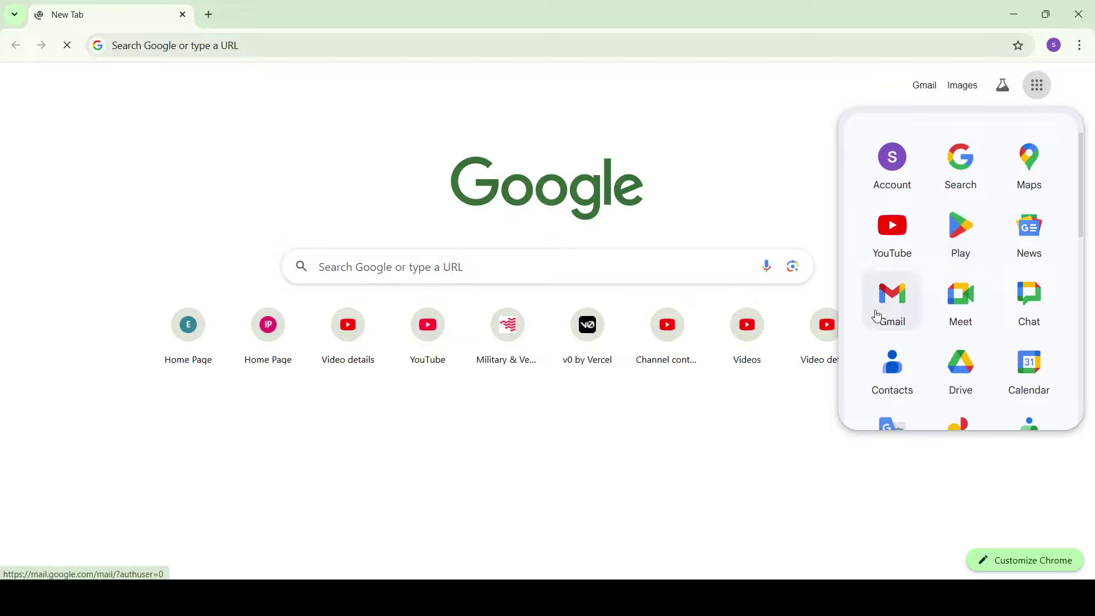
right_click(874, 242)
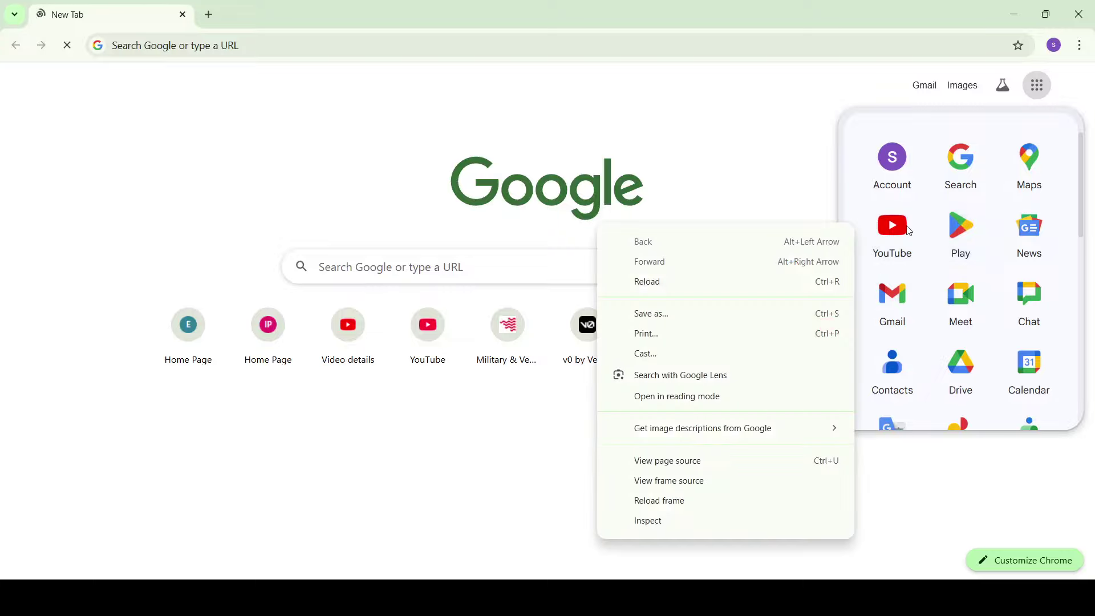
right_click(905, 226)
click(935, 243)
click(236, 11)
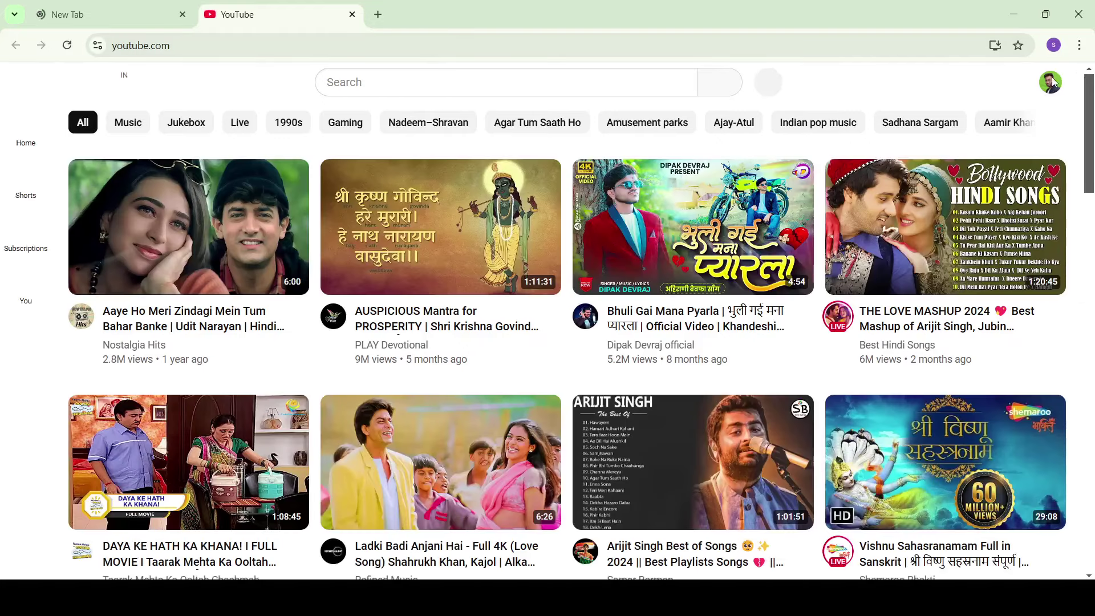
click(1051, 82)
click(910, 262)
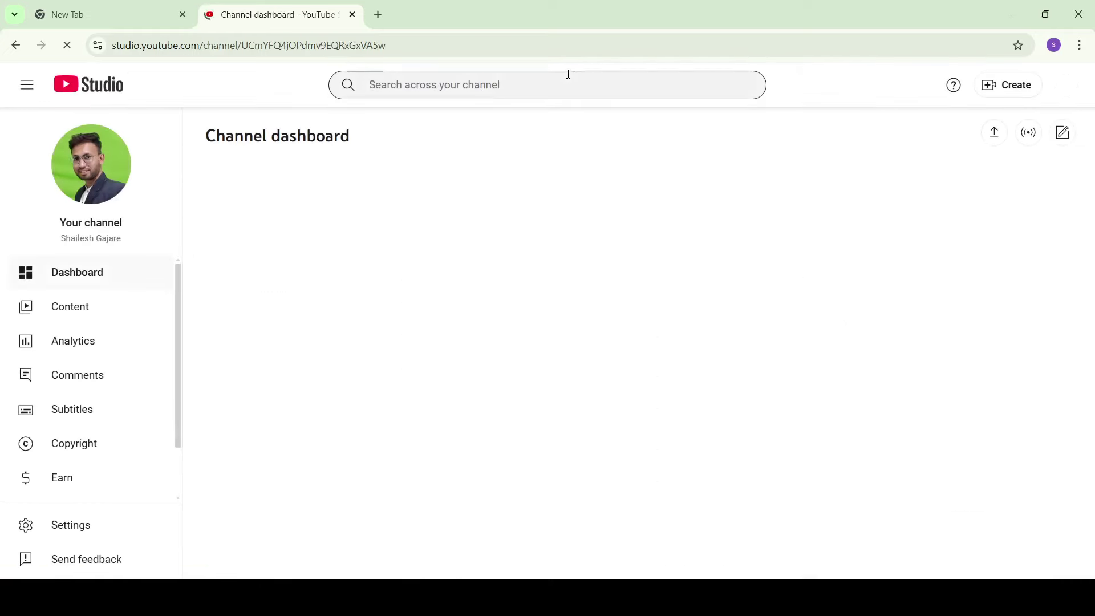
click(105, 314)
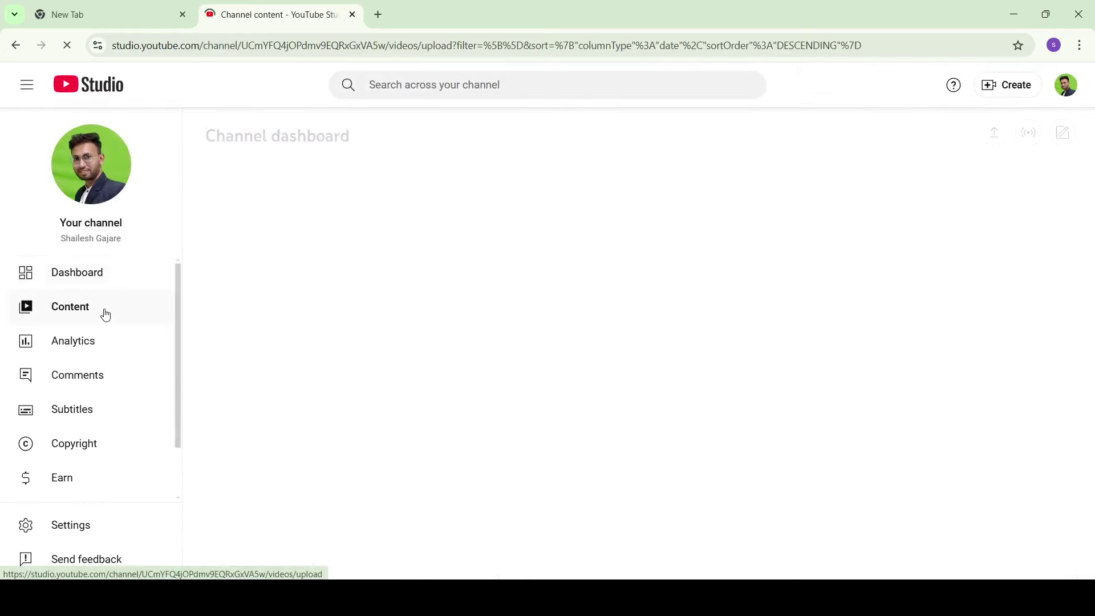
scroll(459, 296, down, 1)
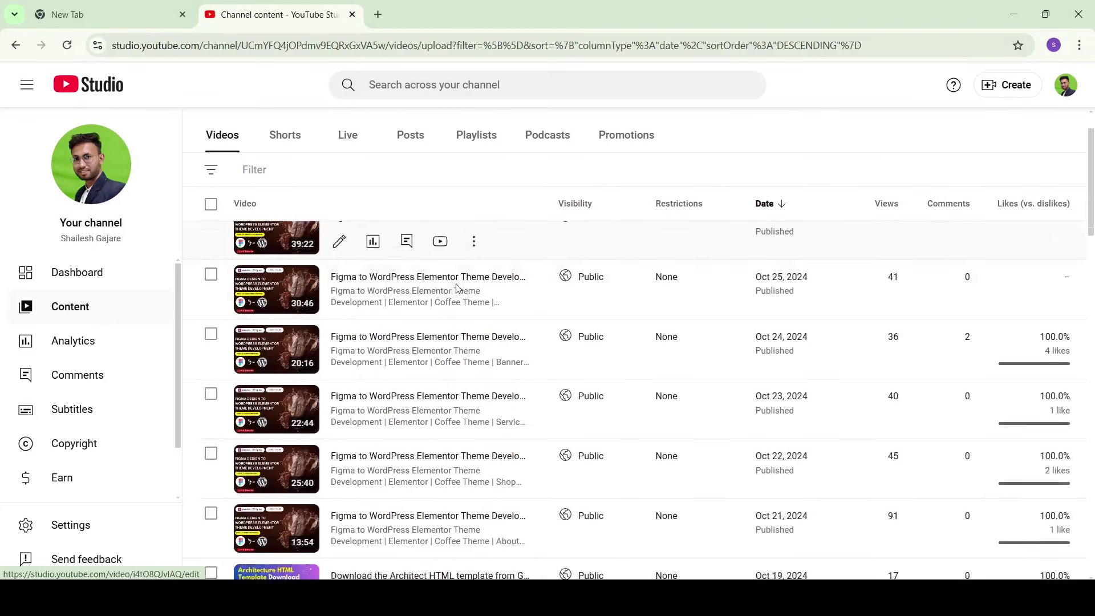
scroll(460, 296, down, 4)
scroll(460, 296, down, 6)
click(479, 137)
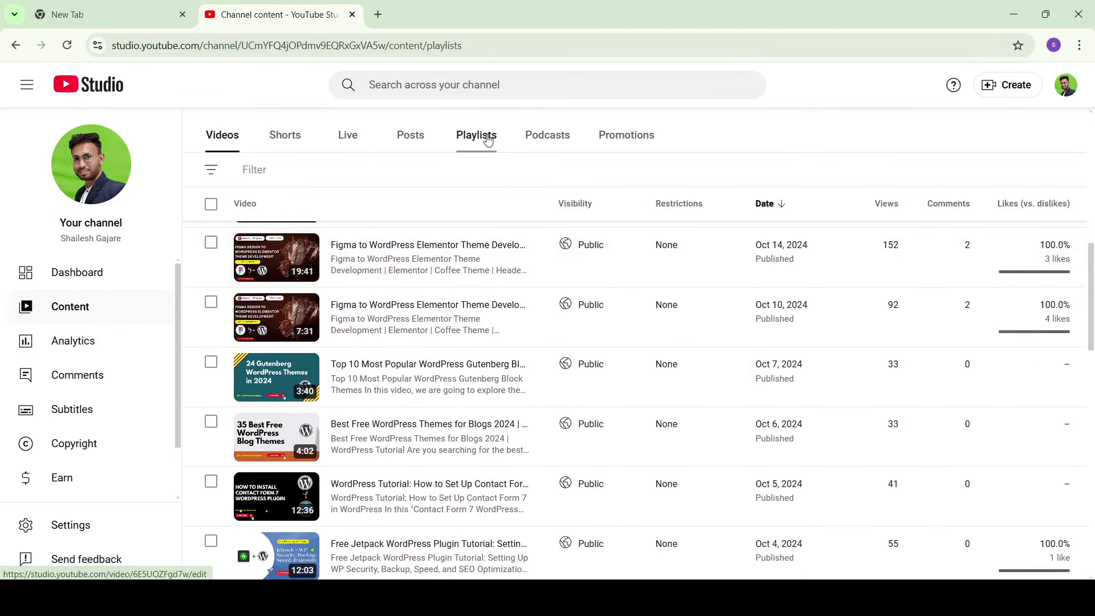
Step: Open the Figma to WordPress Theme Development playlist's Videos list and browse its Elementor and Divi episodes
click(391, 277)
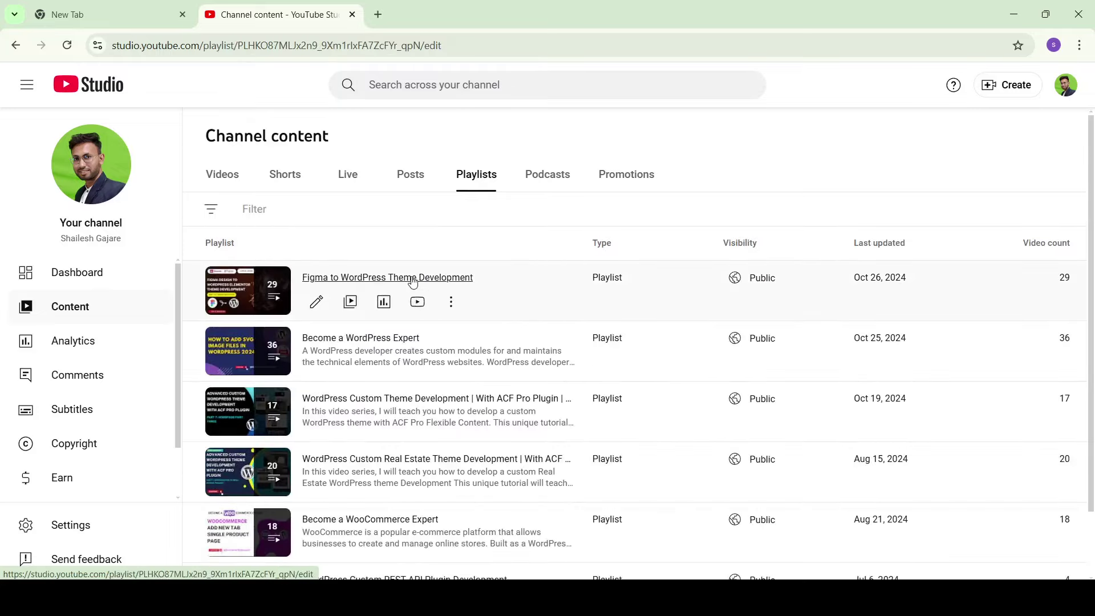
click(114, 350)
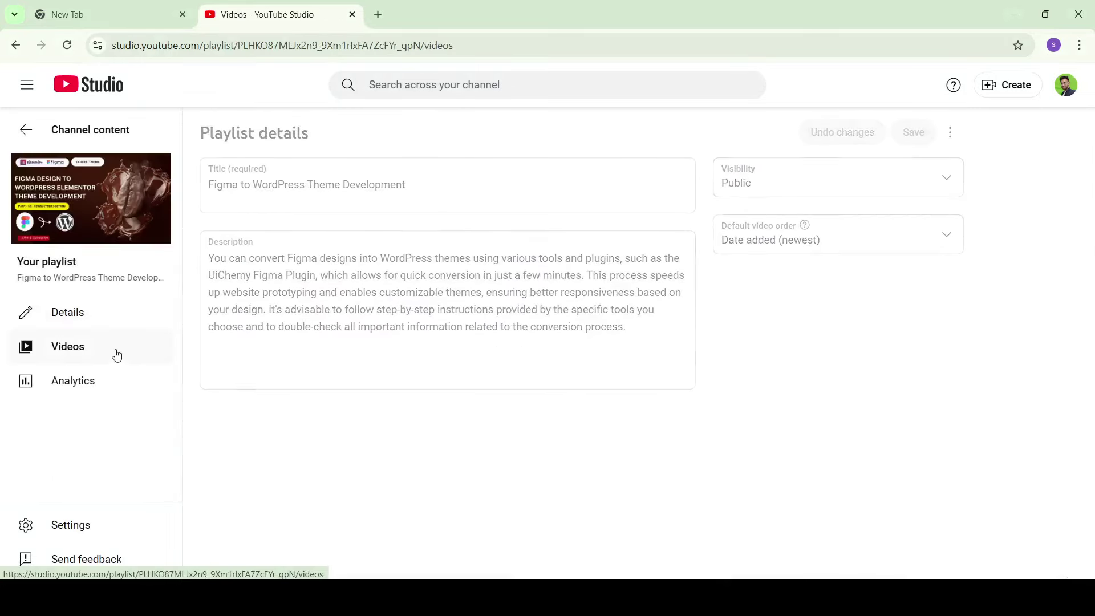
scroll(557, 283, down, 5)
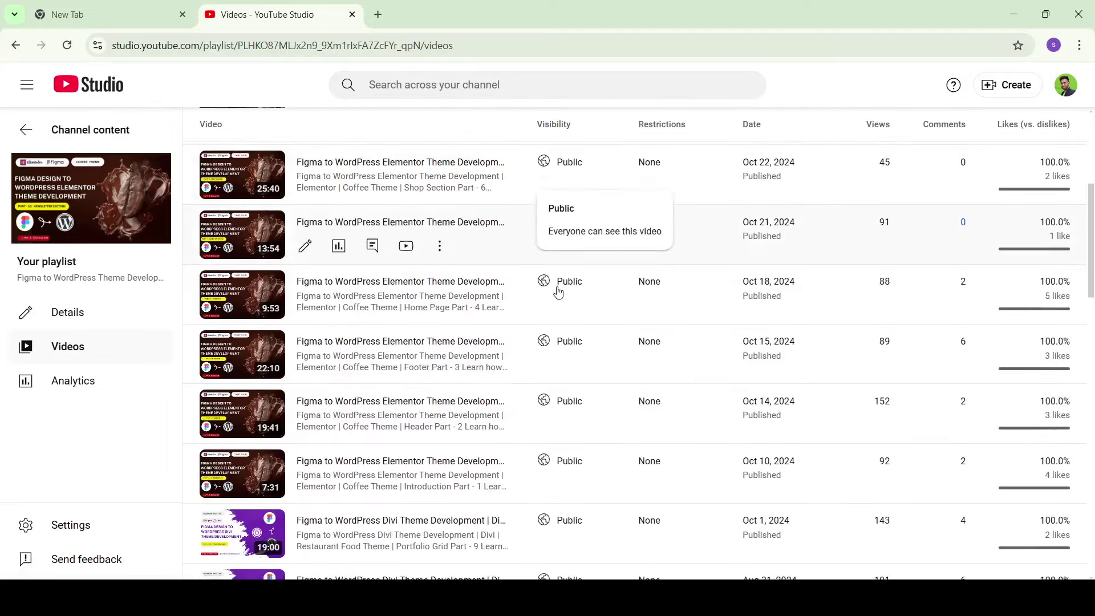
scroll(557, 291, down, 5)
scroll(559, 308, down, 5)
scroll(559, 317, down, 5)
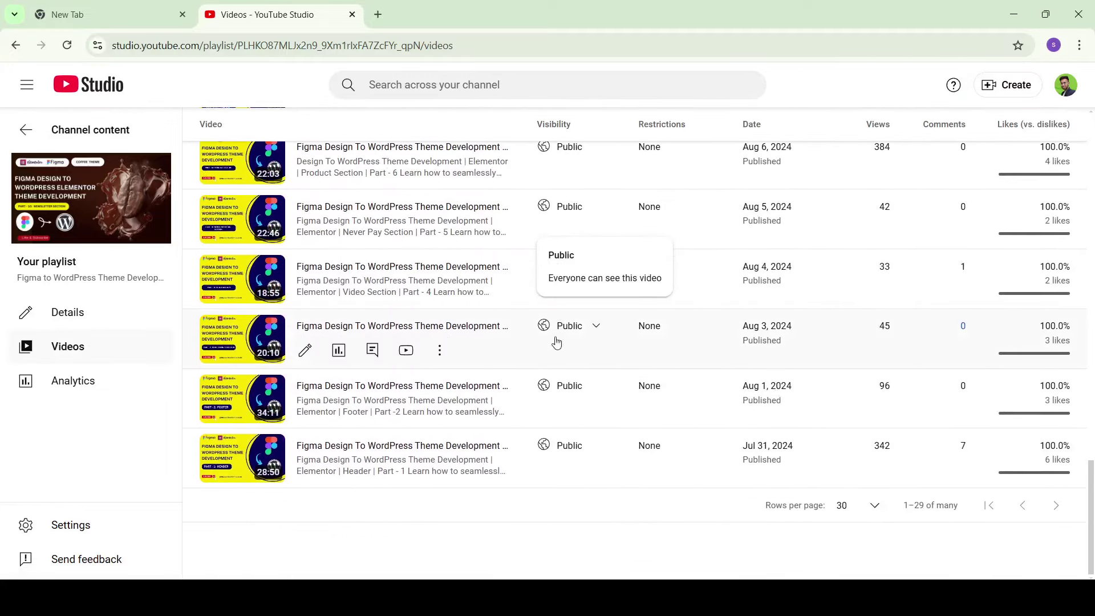
scroll(559, 325, up, 5)
scroll(561, 342, up, 8)
scroll(562, 346, up, 6)
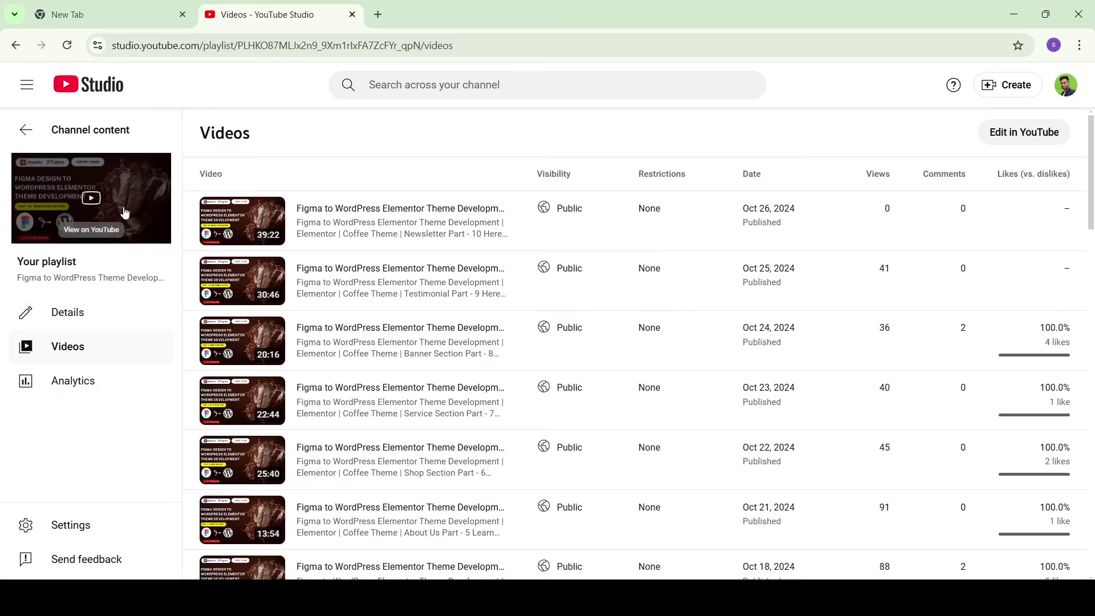
scroll(427, 227, down, 12)
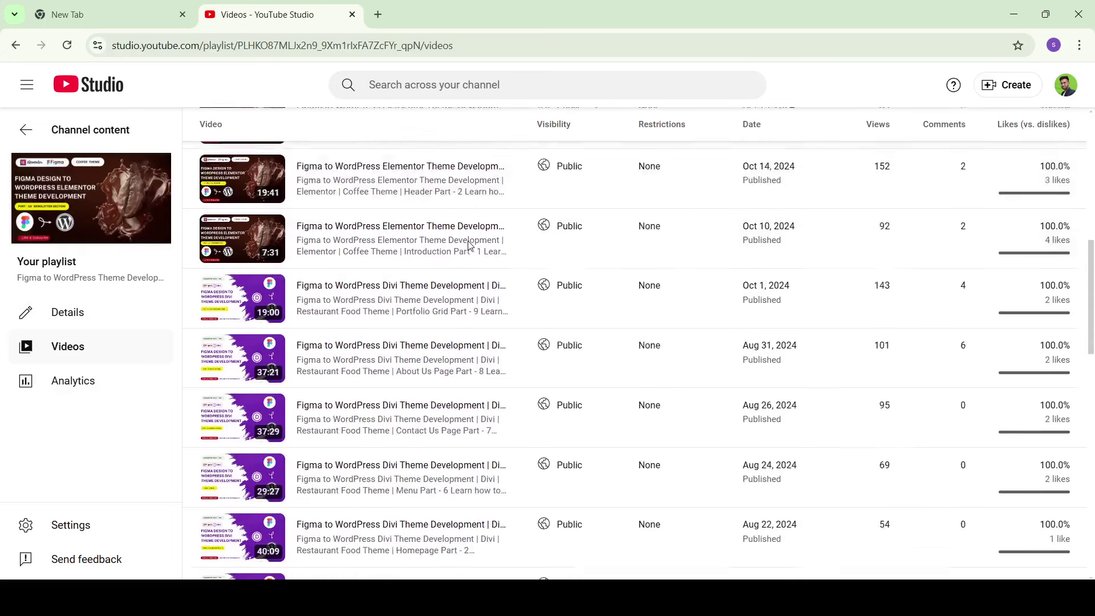
scroll(462, 255, up, 7)
scroll(465, 274, up, 5)
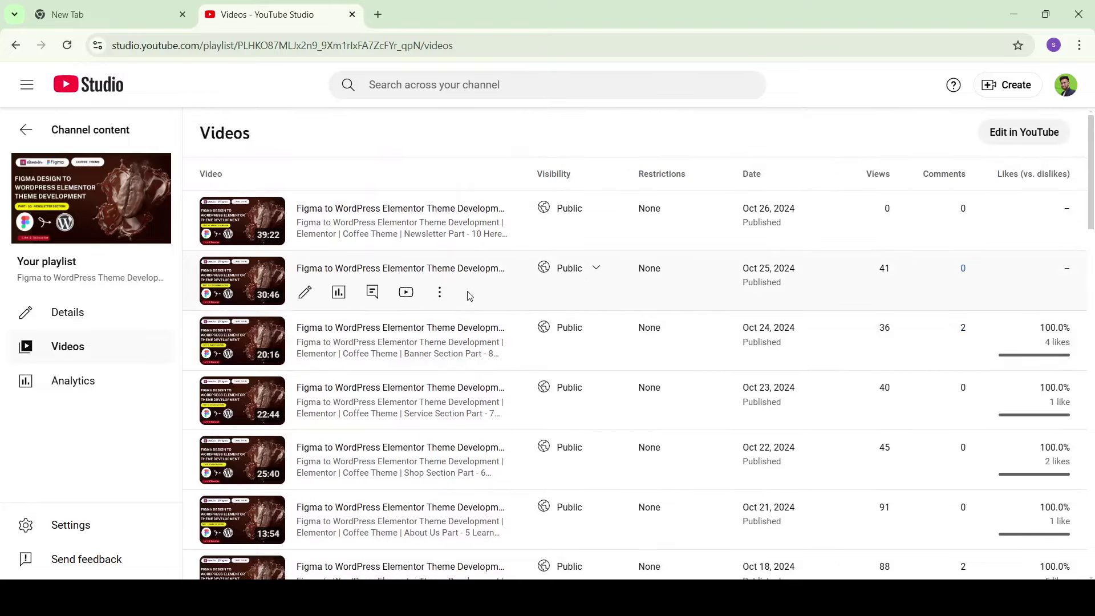